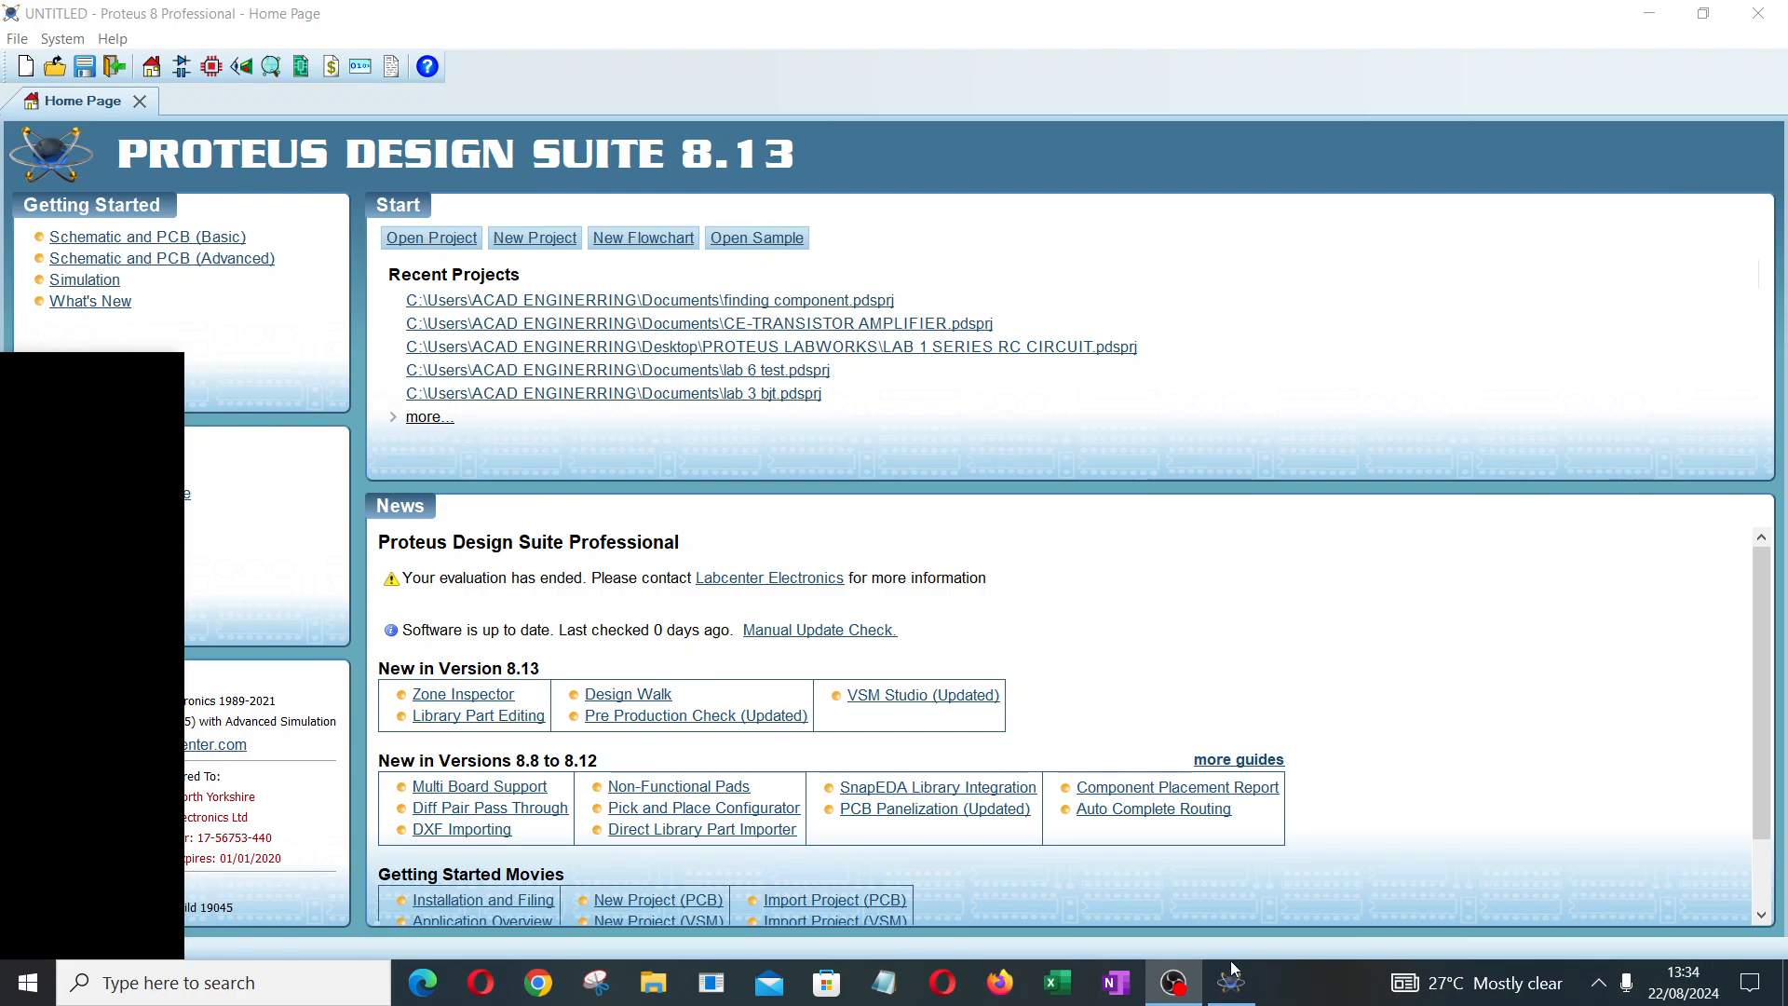
Start a new project and name it HOW TO FIND YOUR COMPONENTS ON PROTEUS
click(1243, 998)
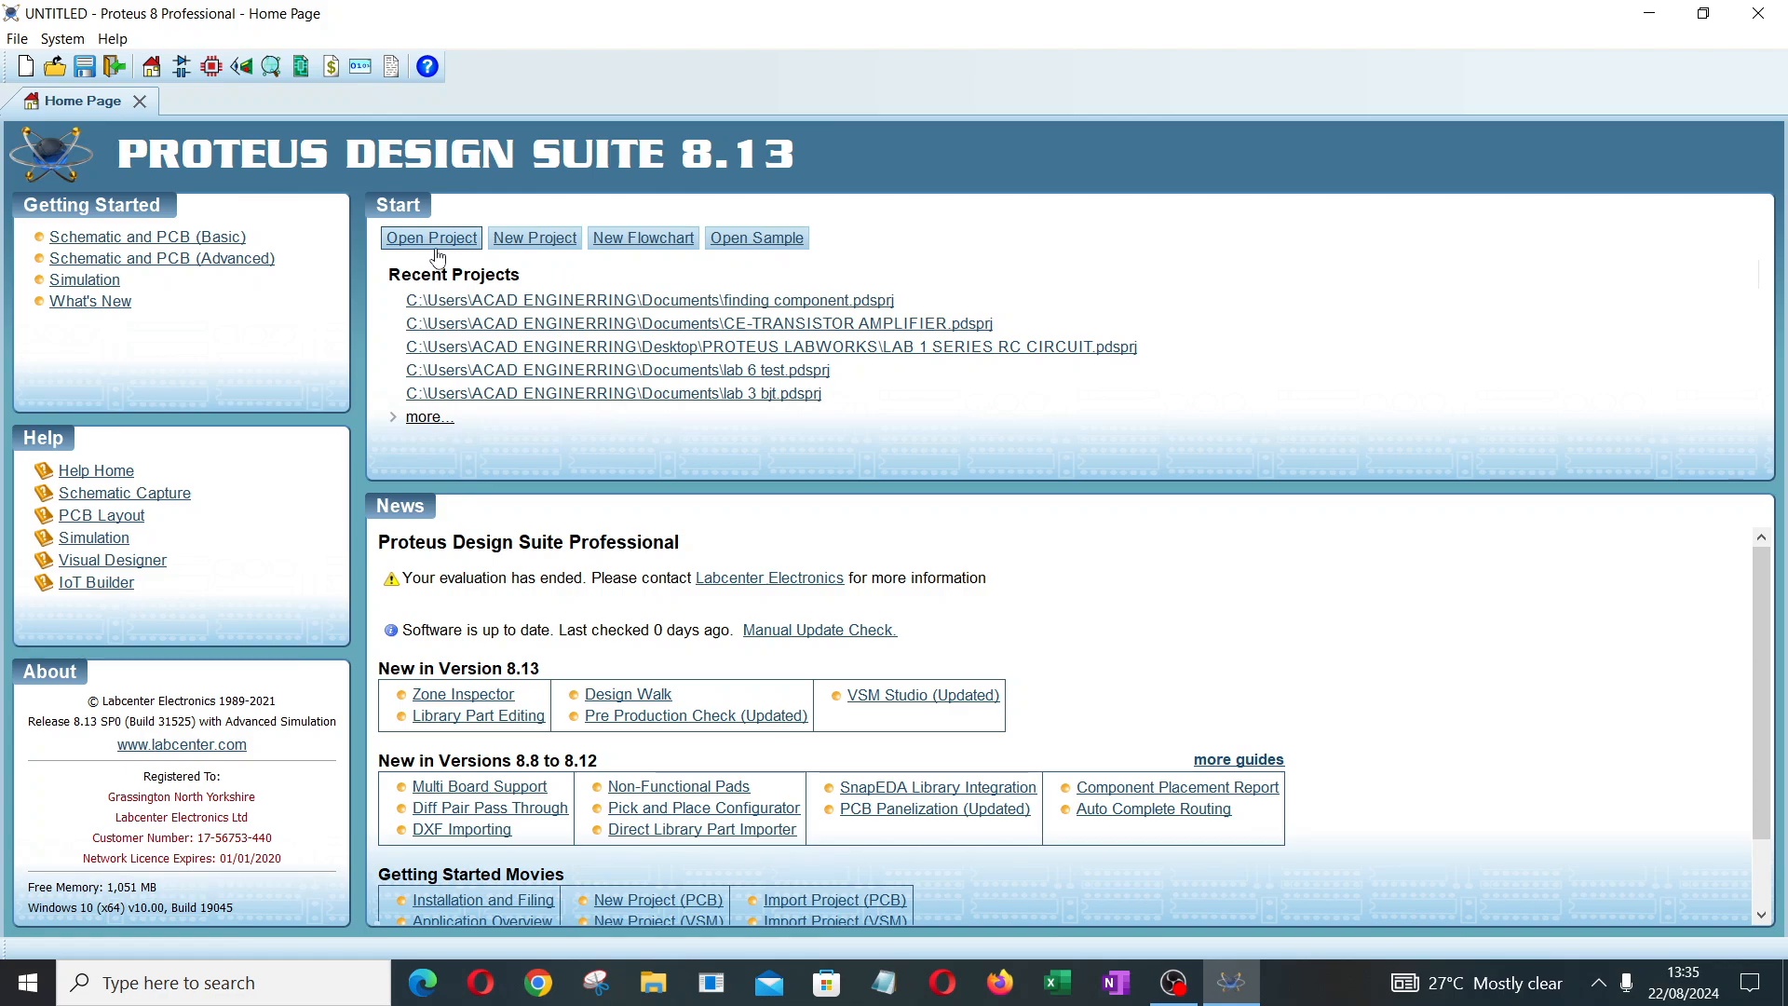
click(540, 240)
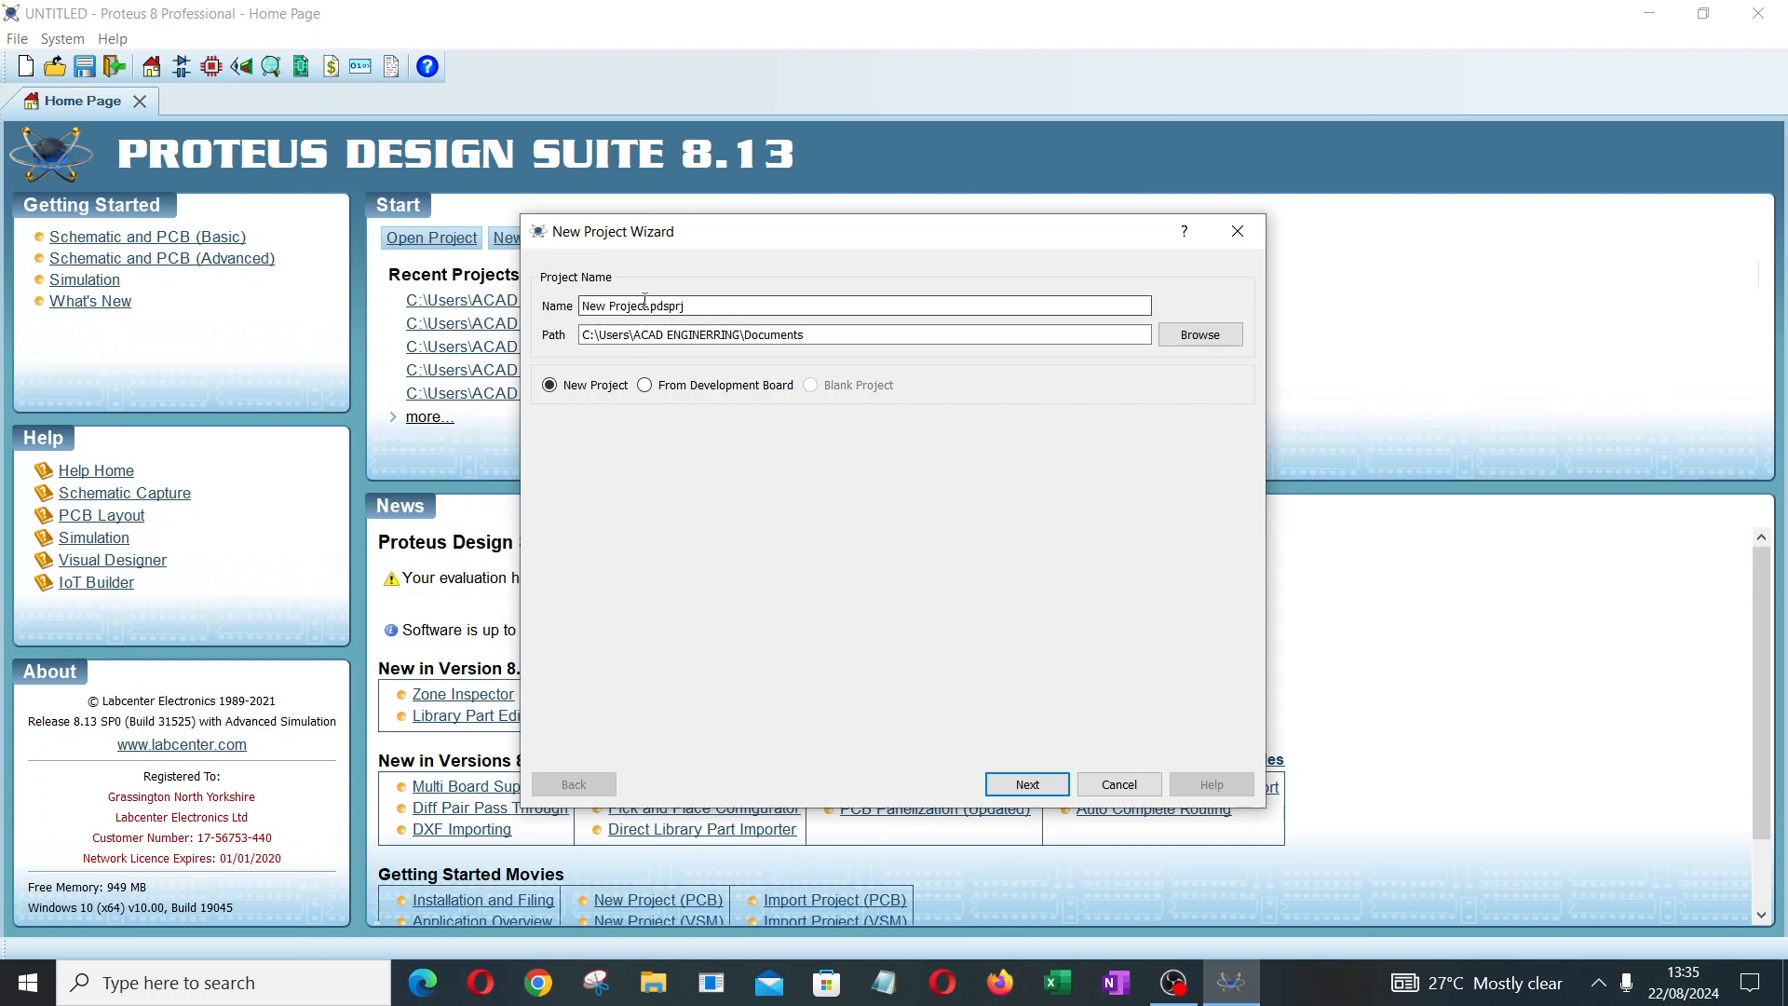
drag(717, 308, 556, 293)
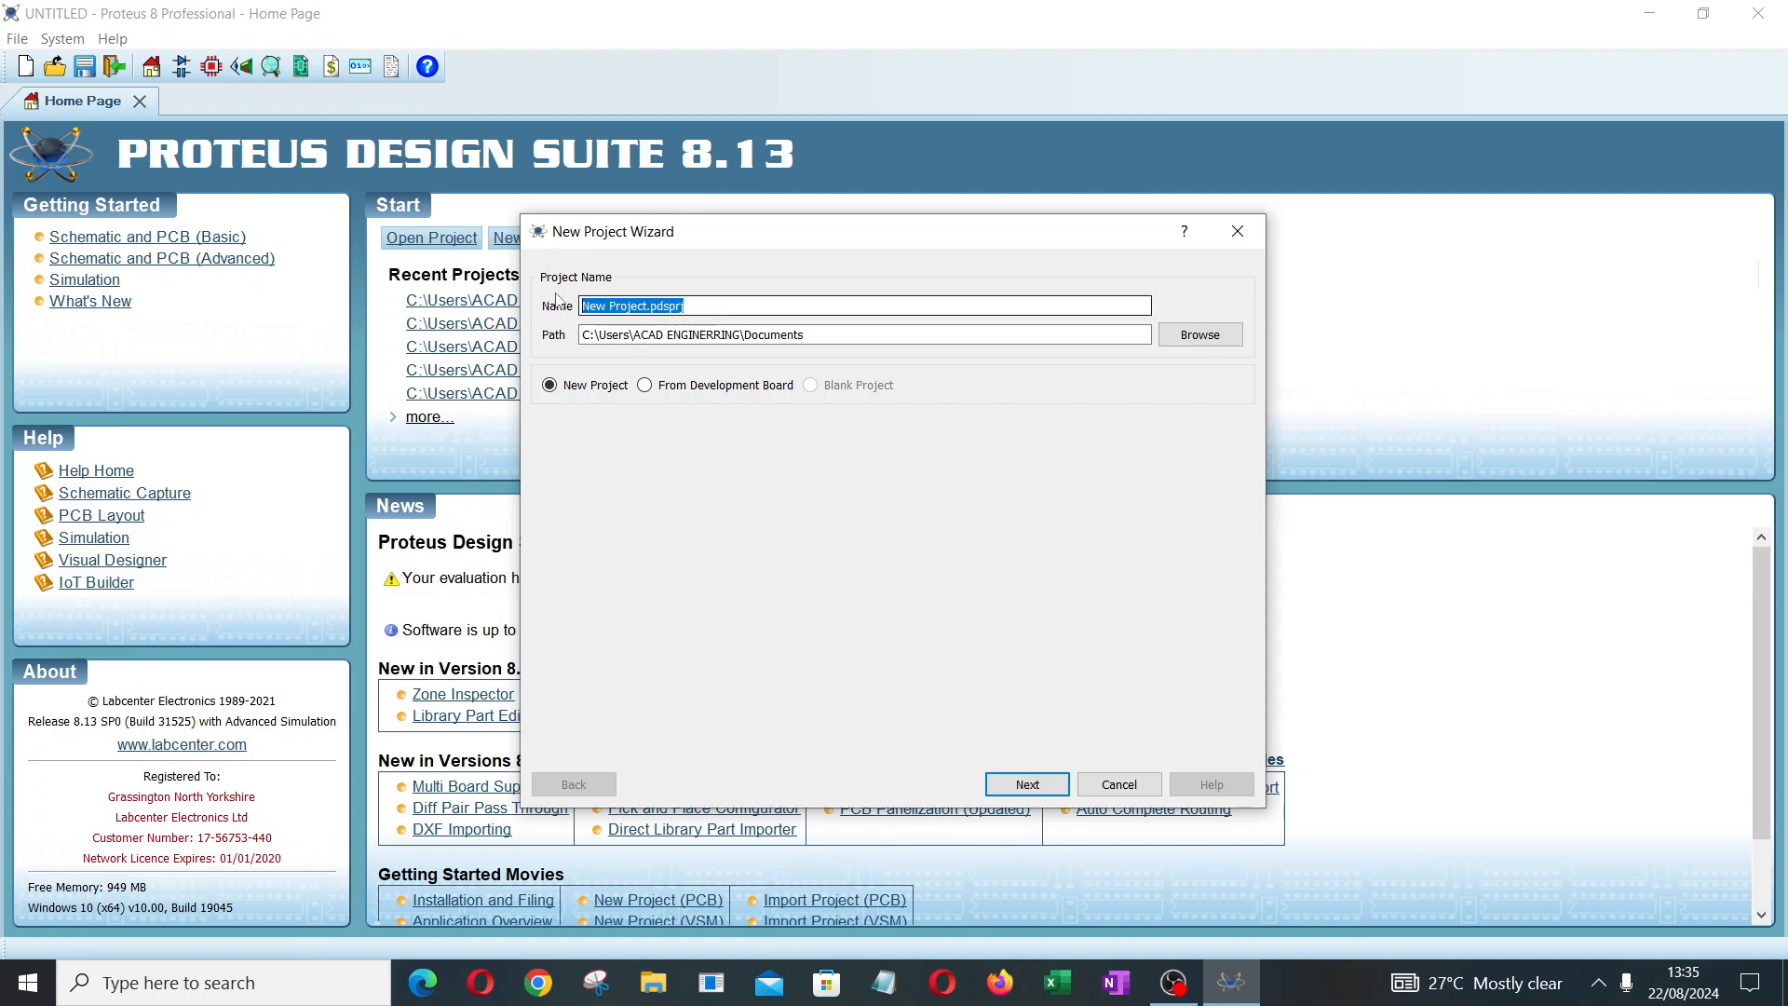
text(HOW )
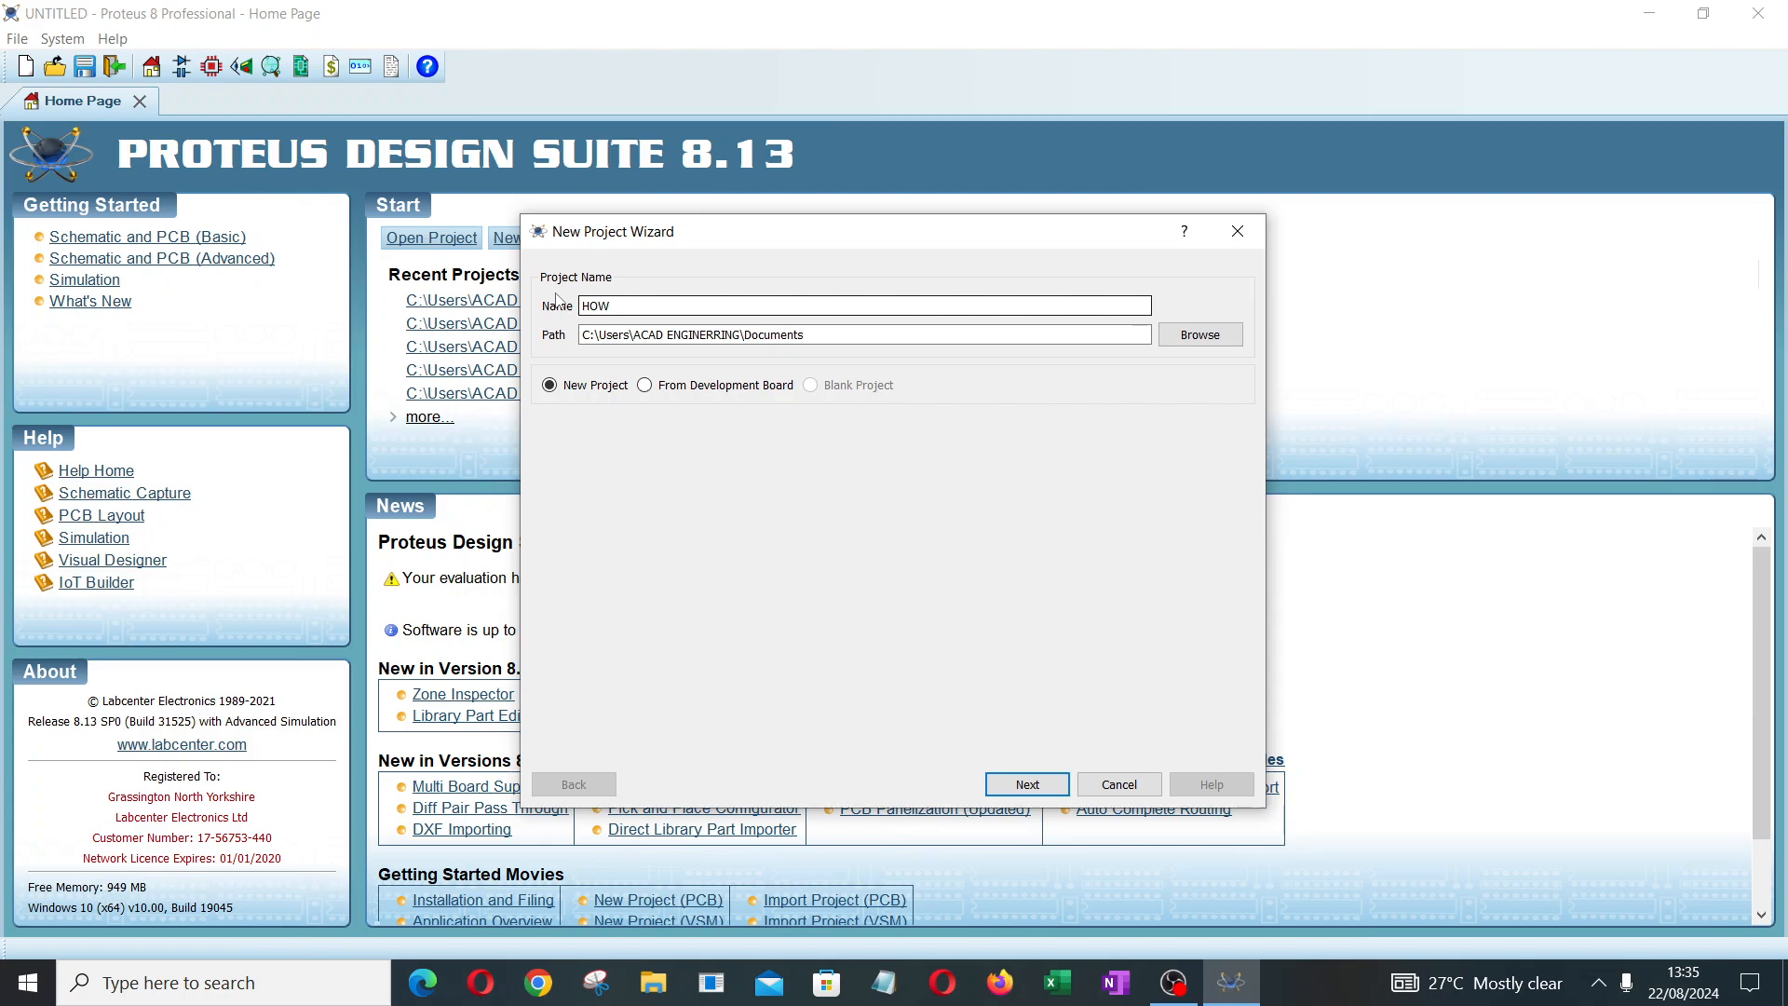
text(TO FIND YOUR COMPONENTS ON PROTEUS)
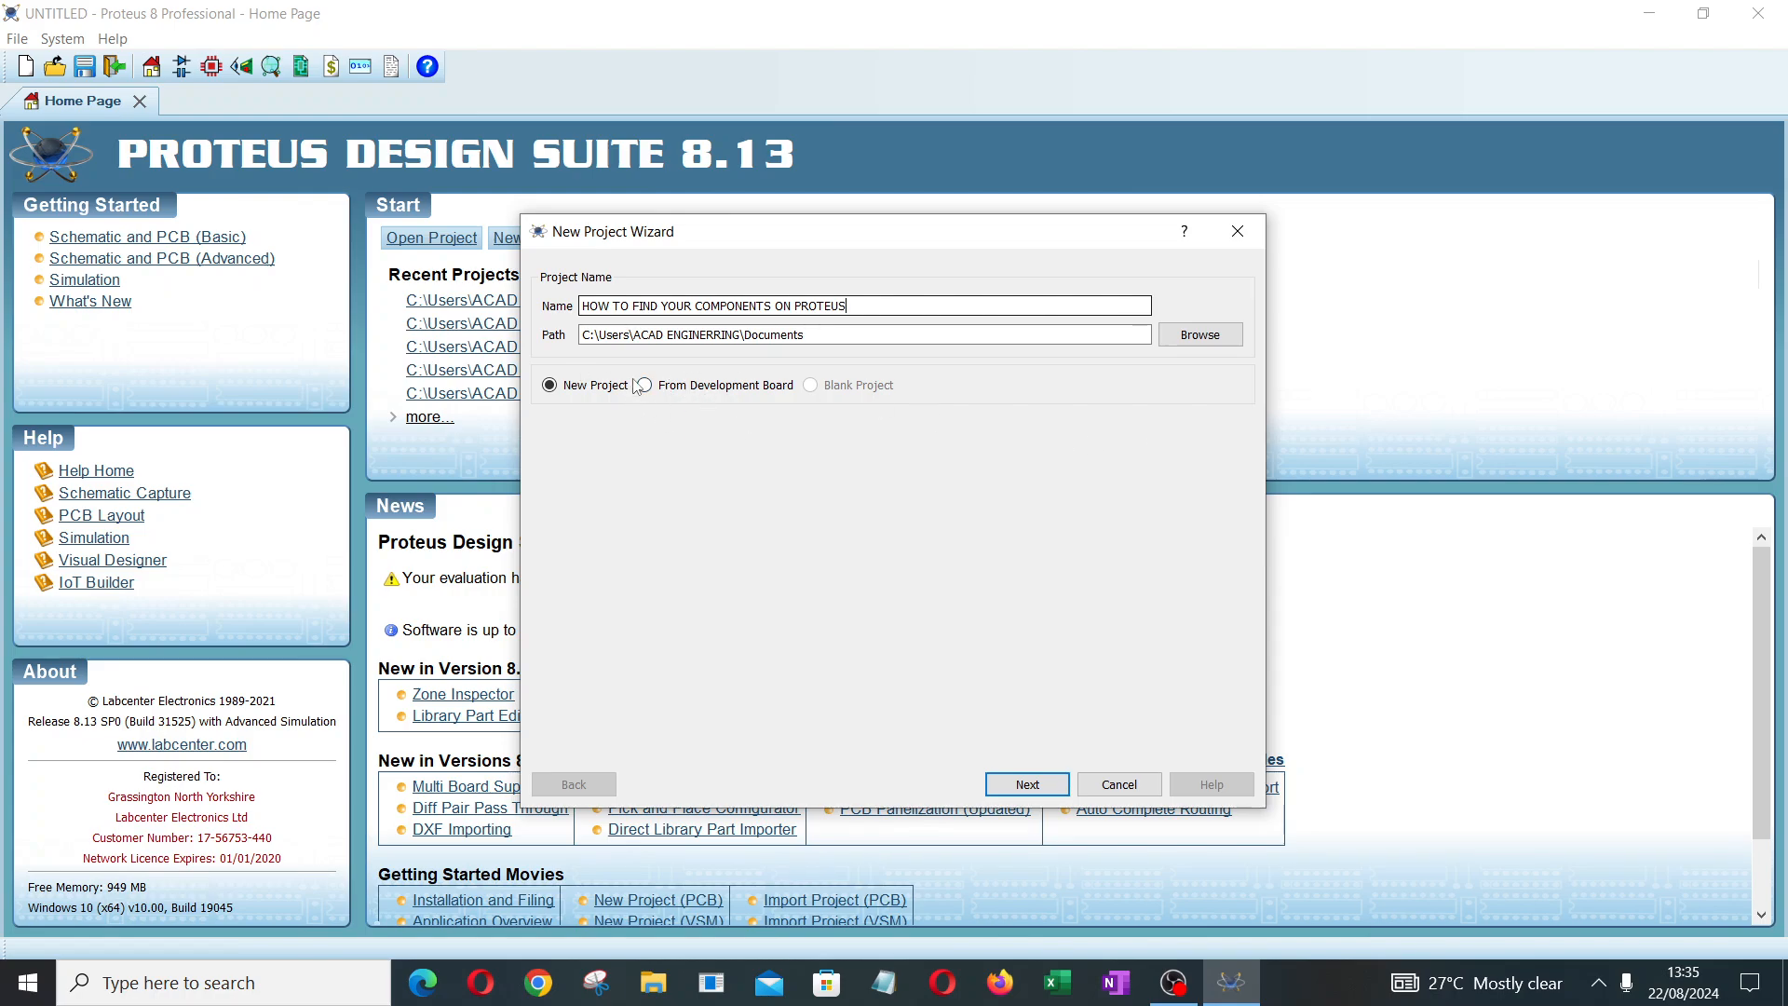
Finish creating the project with the DEFAULT schematic template, no PCB layout and no firmware
click(1032, 787)
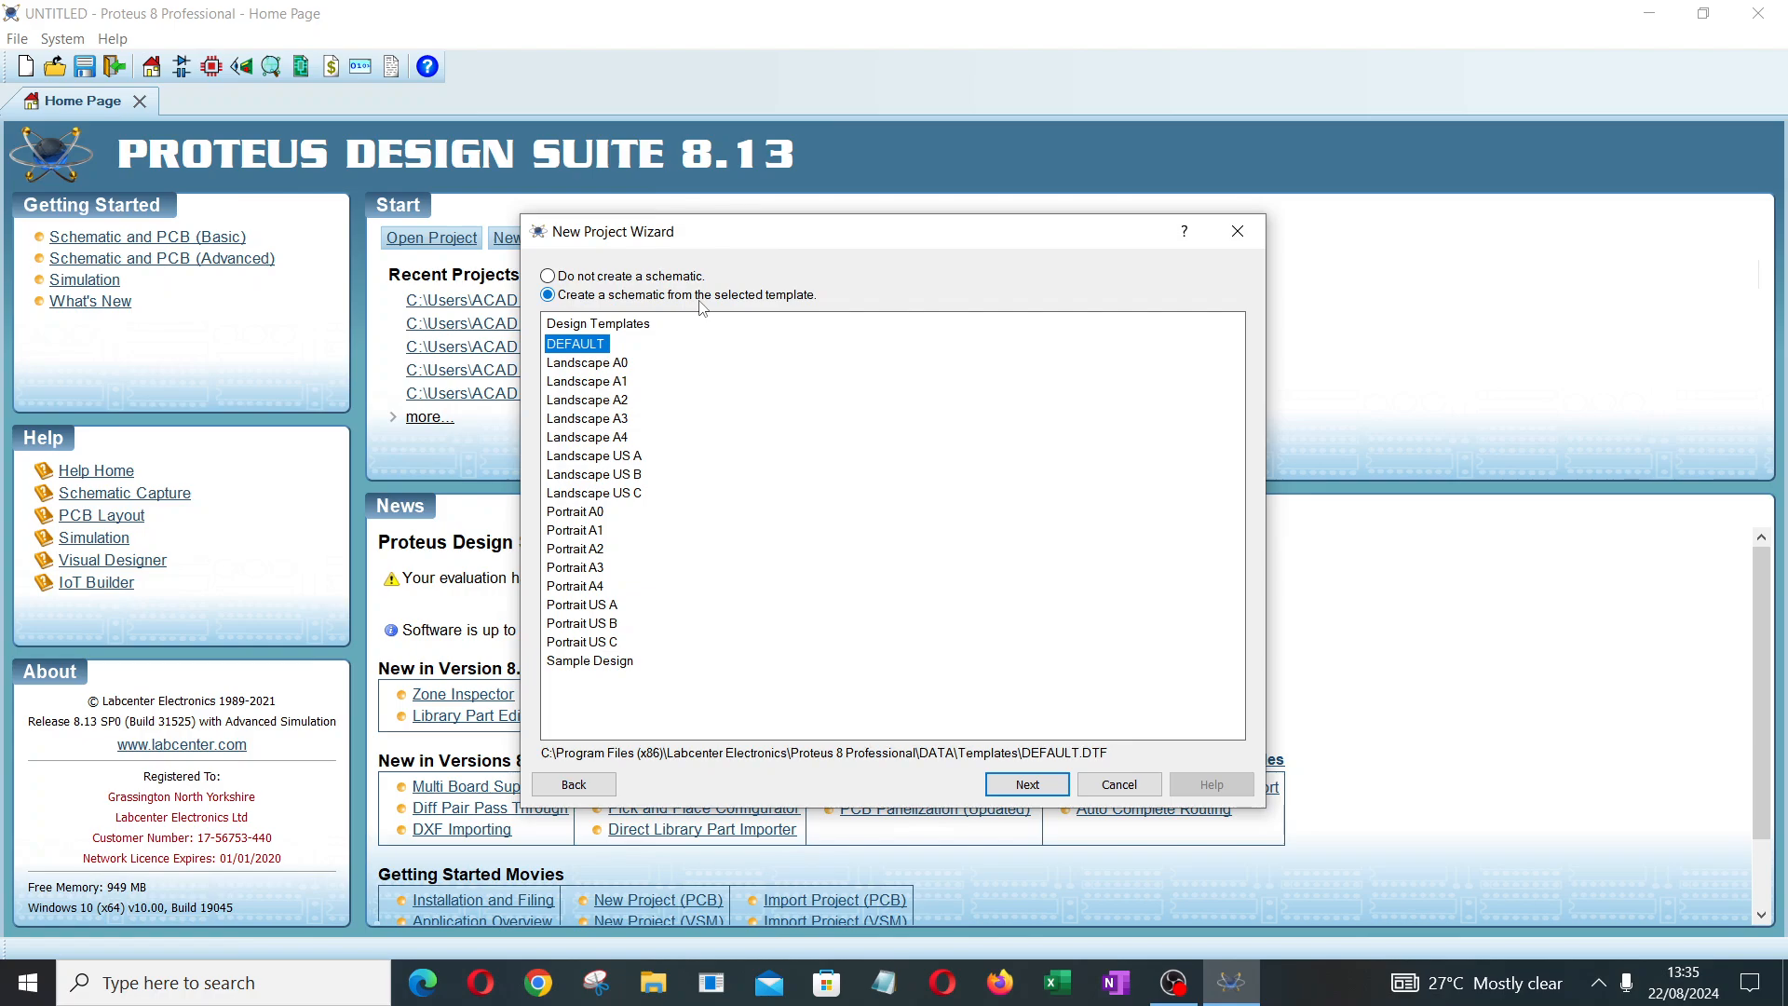
click(1036, 787)
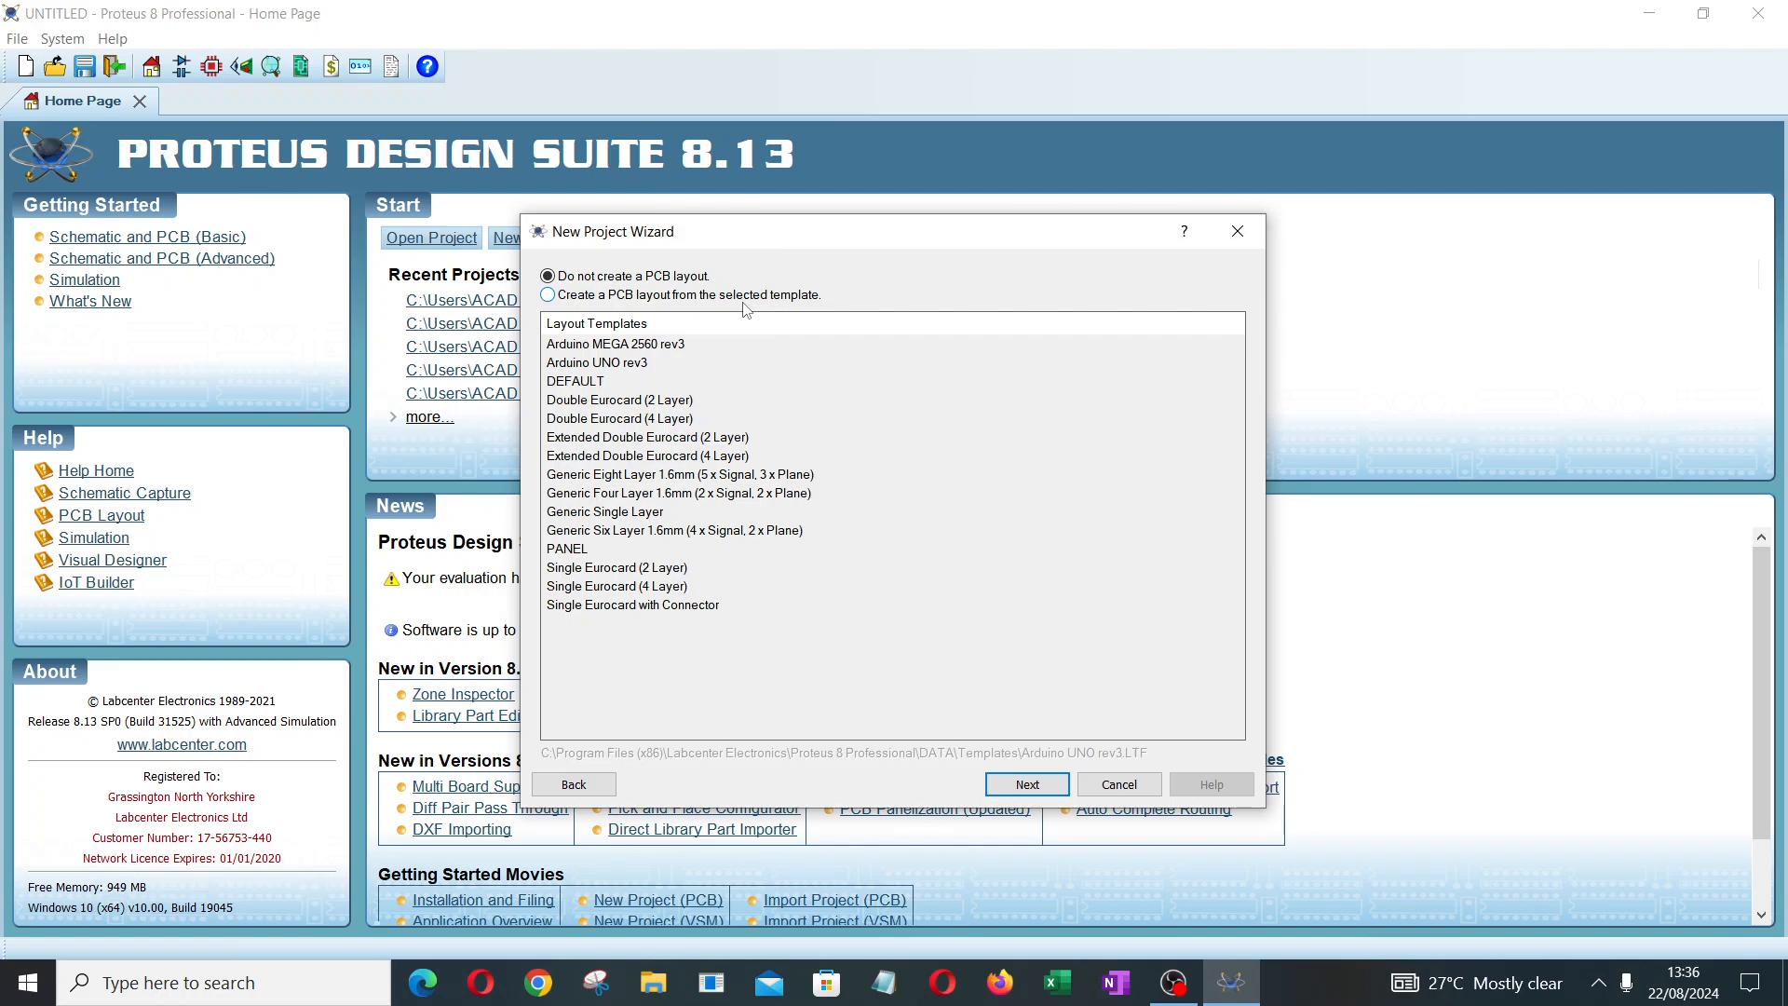
click(1028, 785)
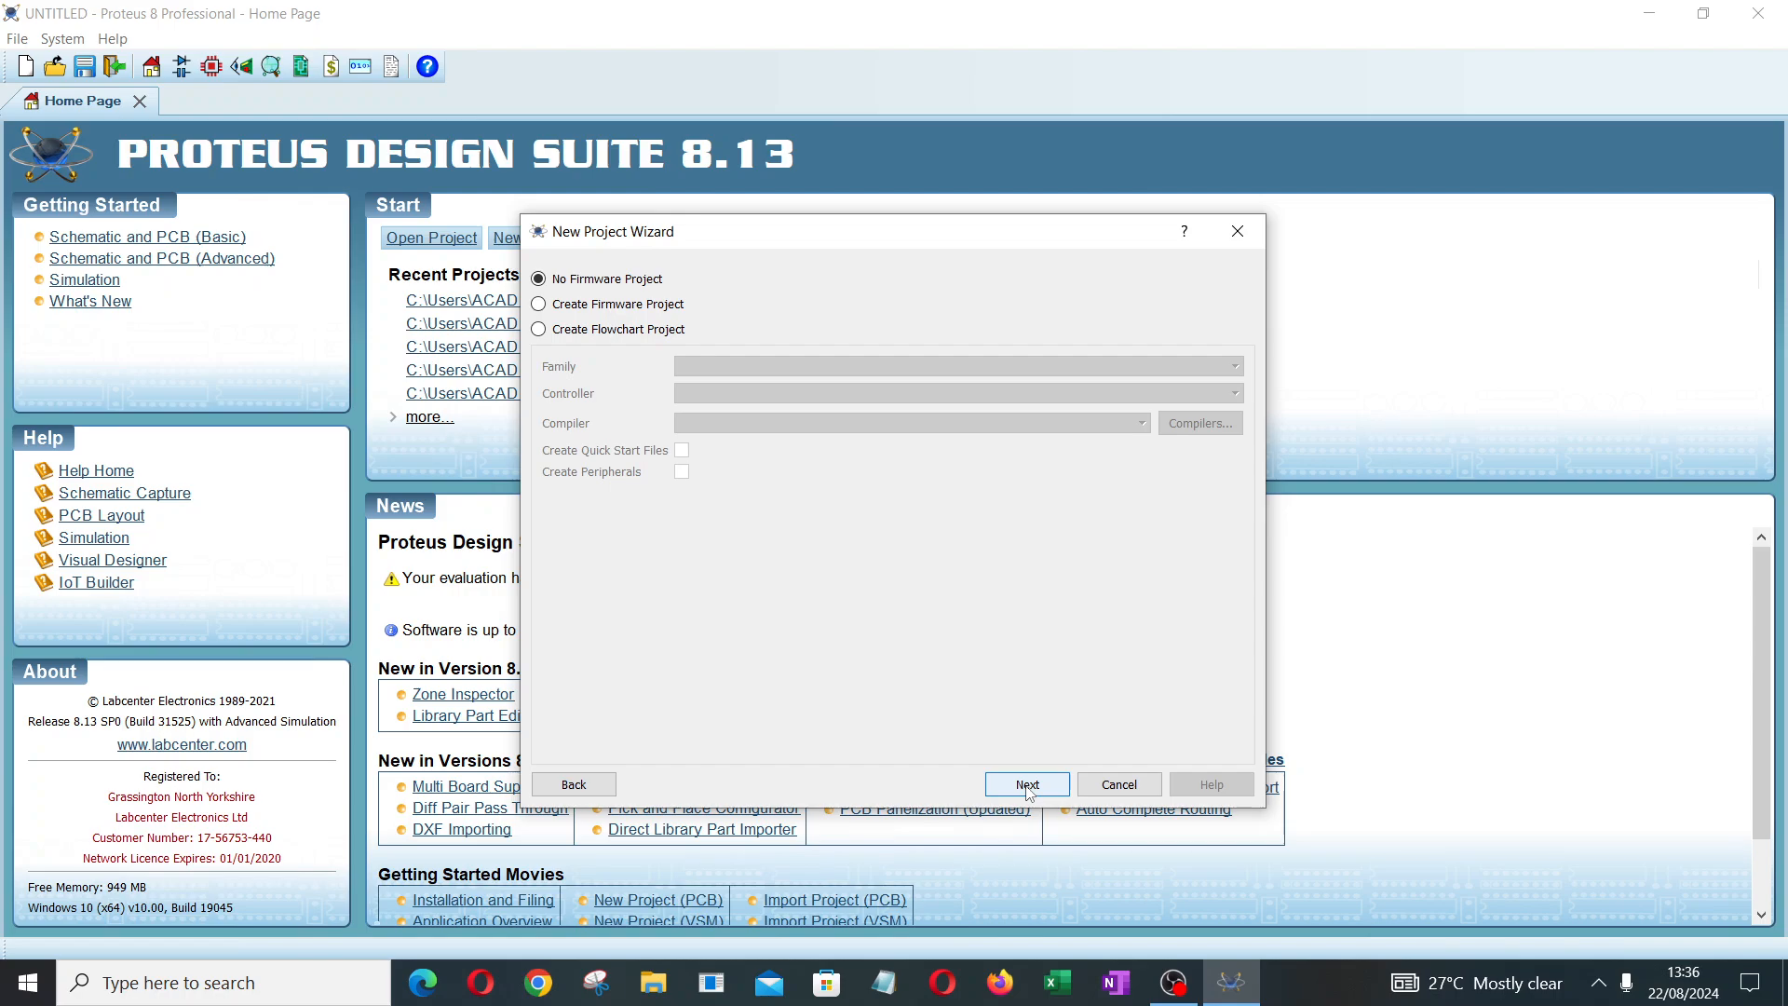
click(1028, 785)
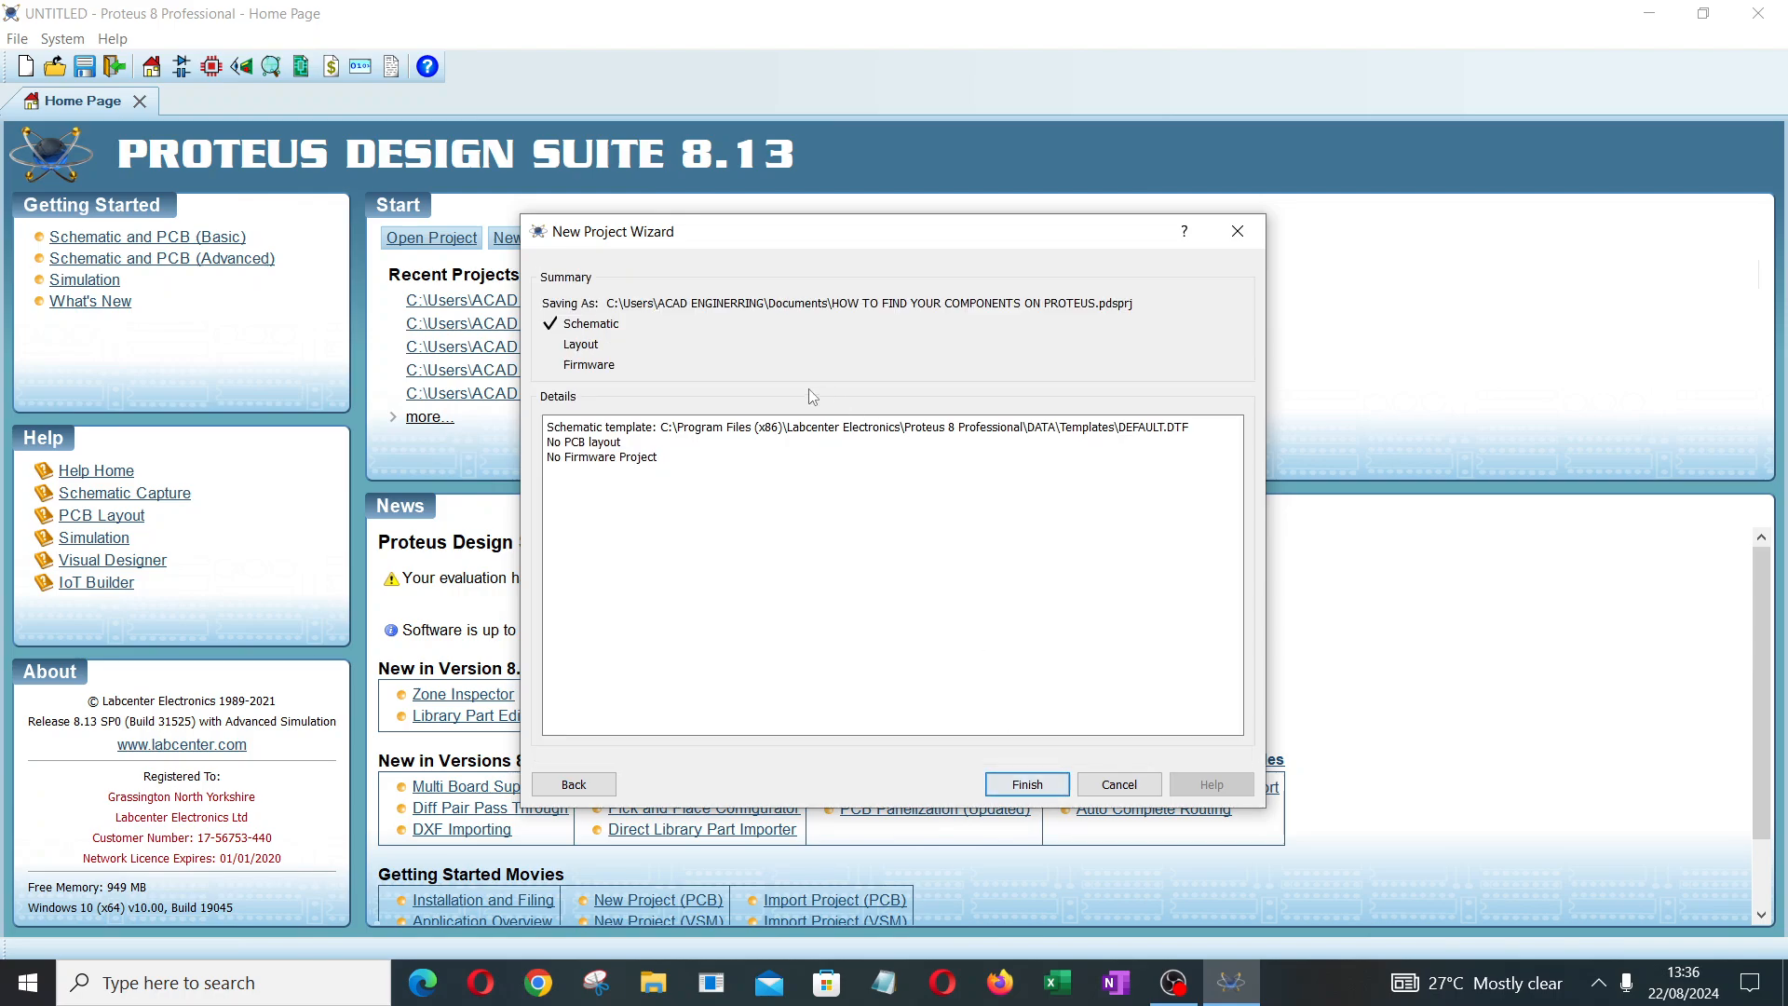
click(1045, 787)
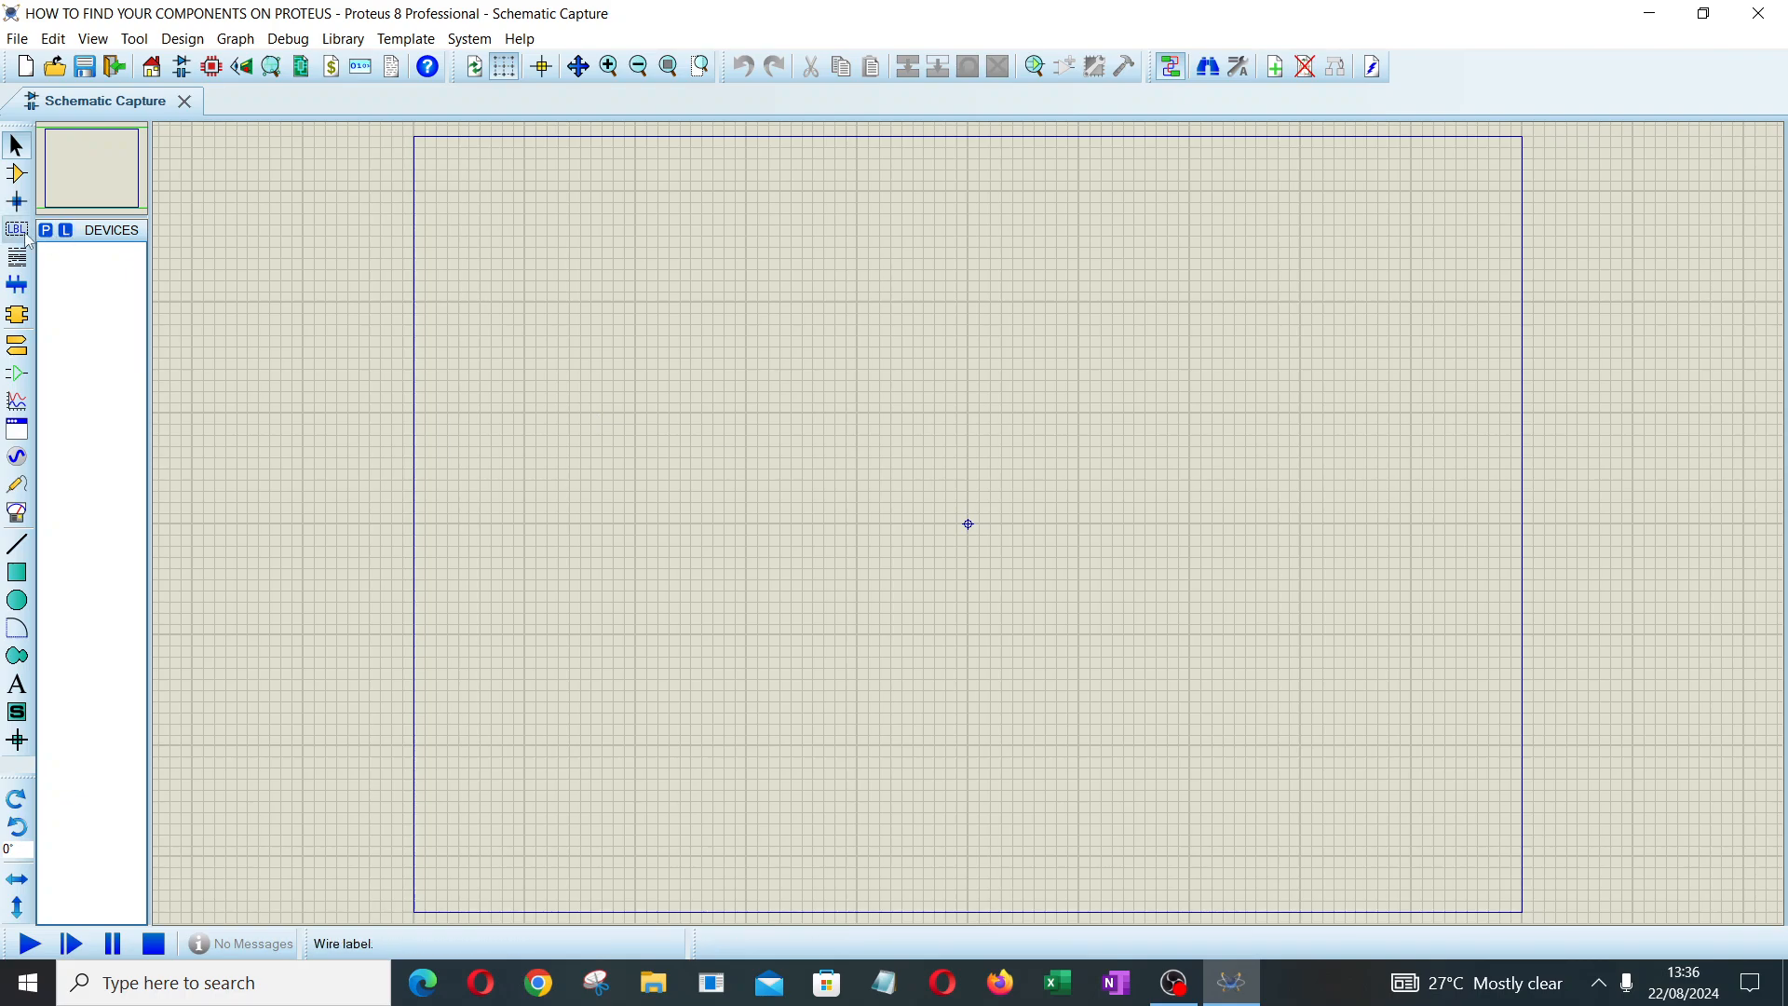
Open the device picker from the schematic and search the component library for RESISTOR
click(71, 239)
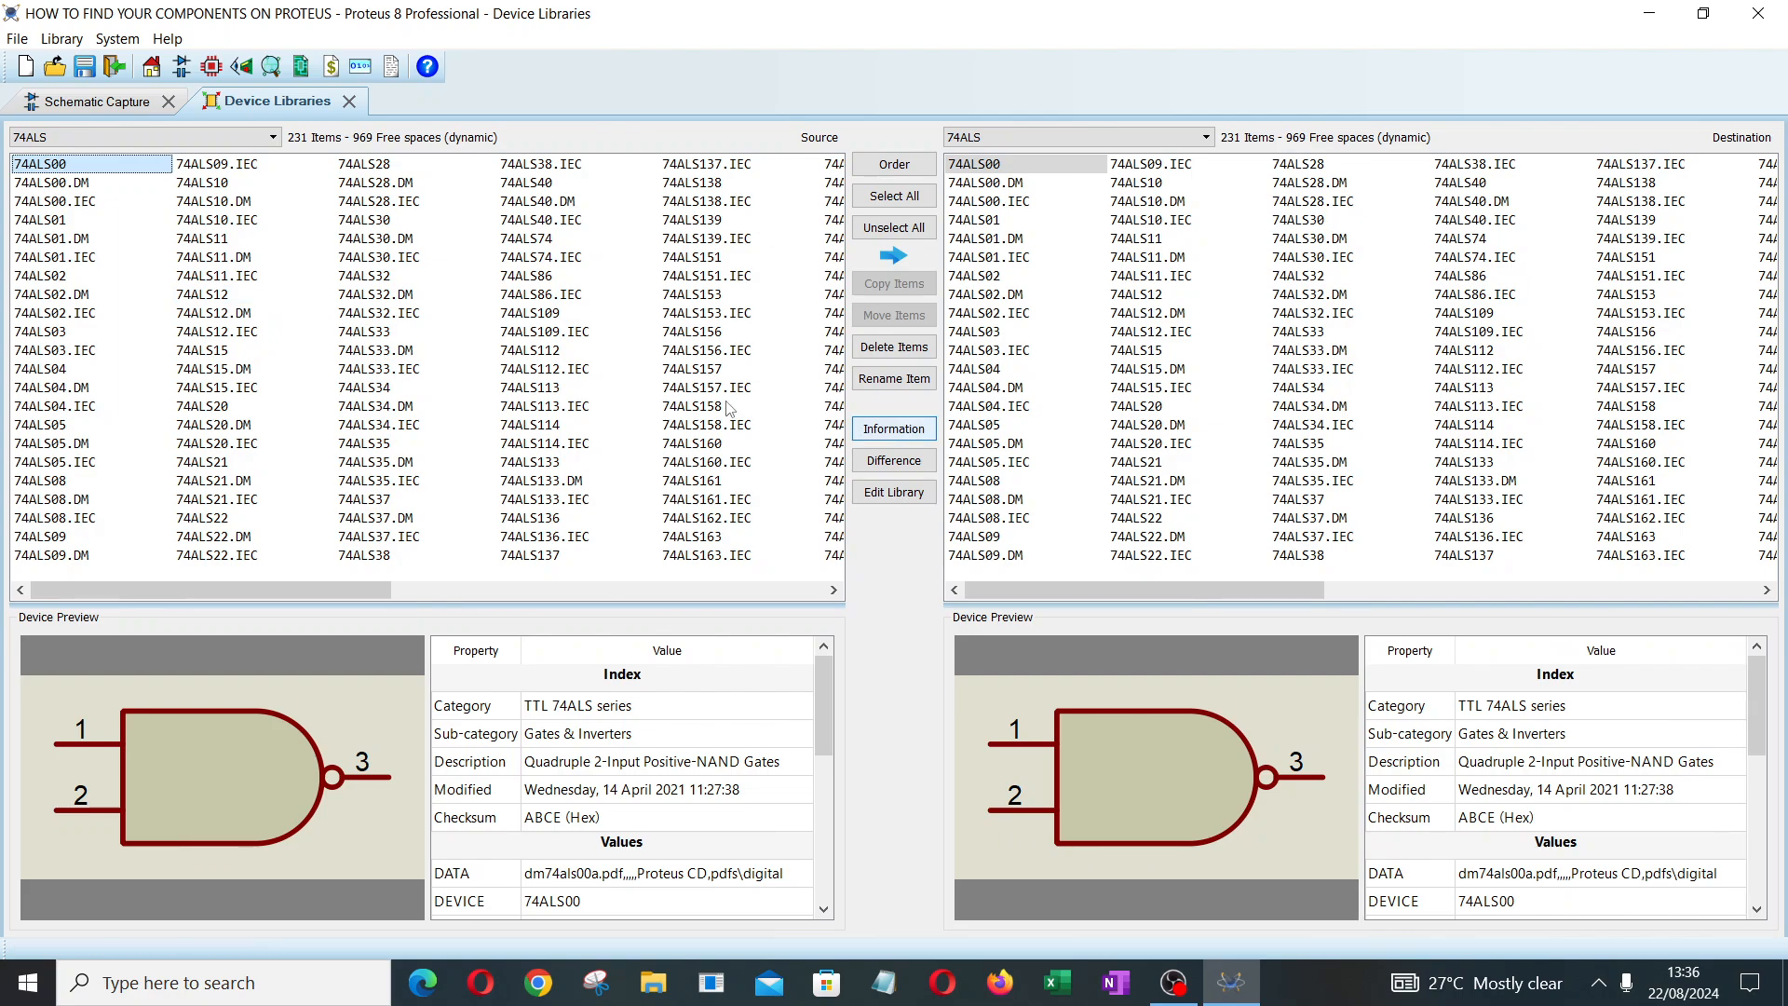
click(349, 104)
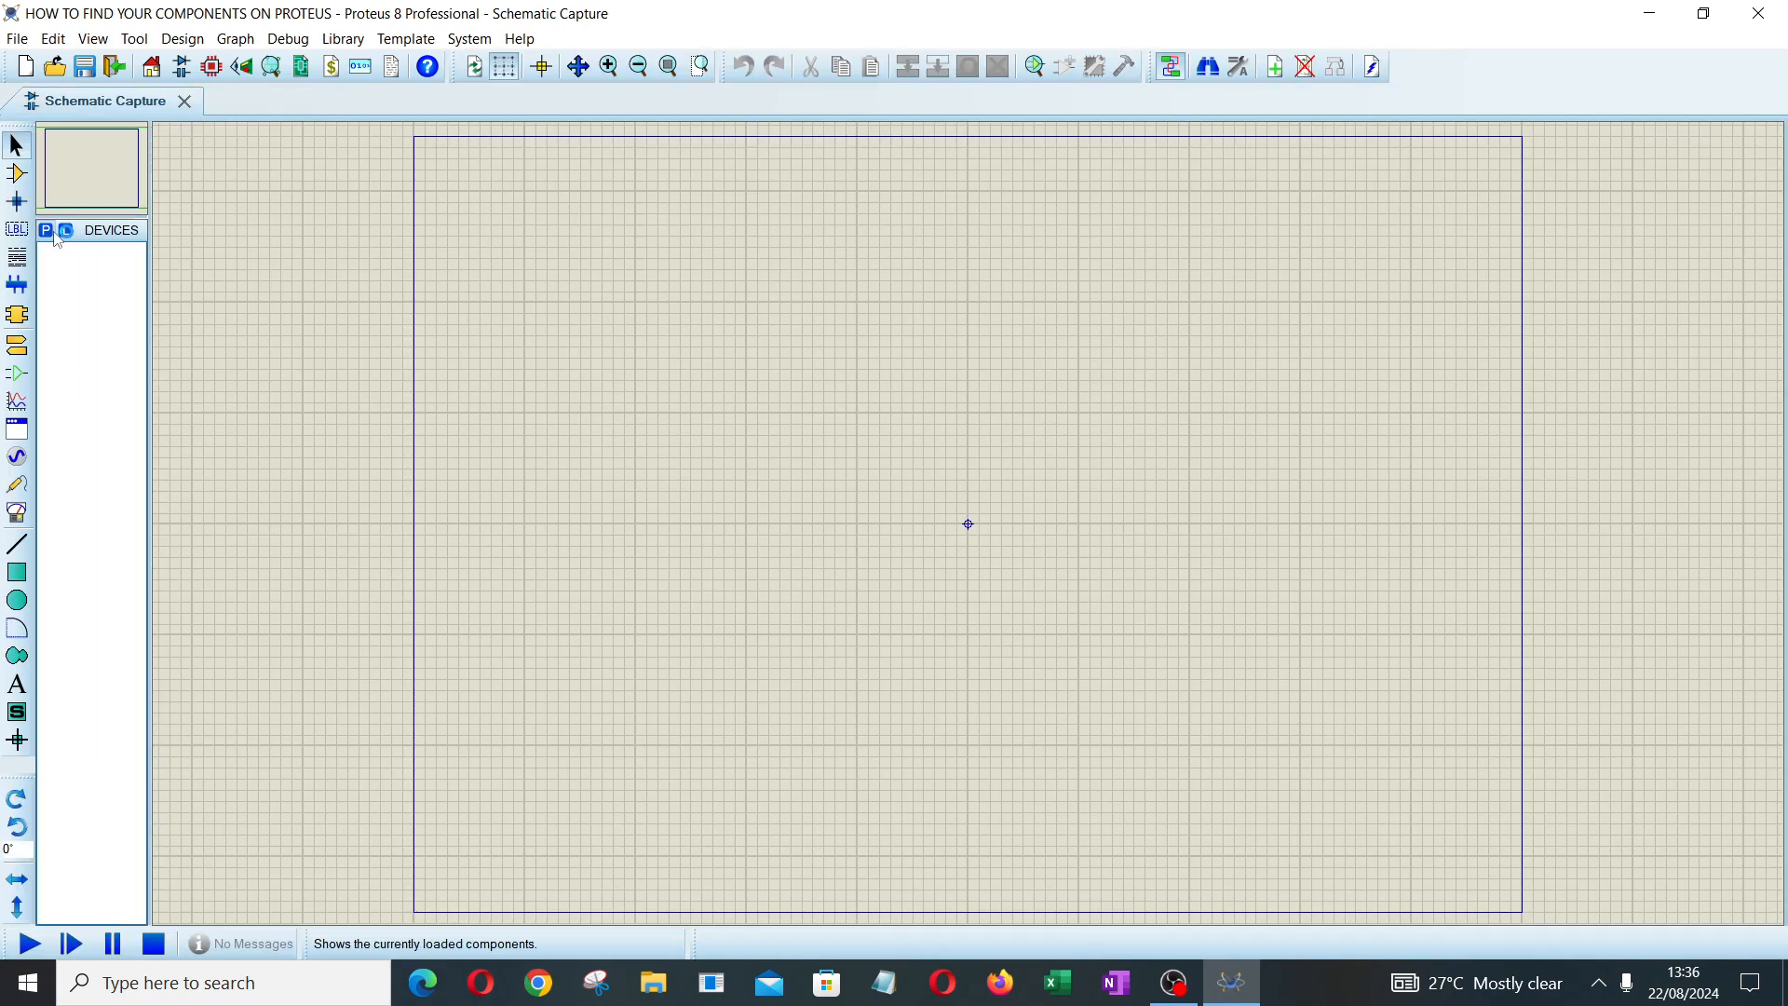
click(49, 234)
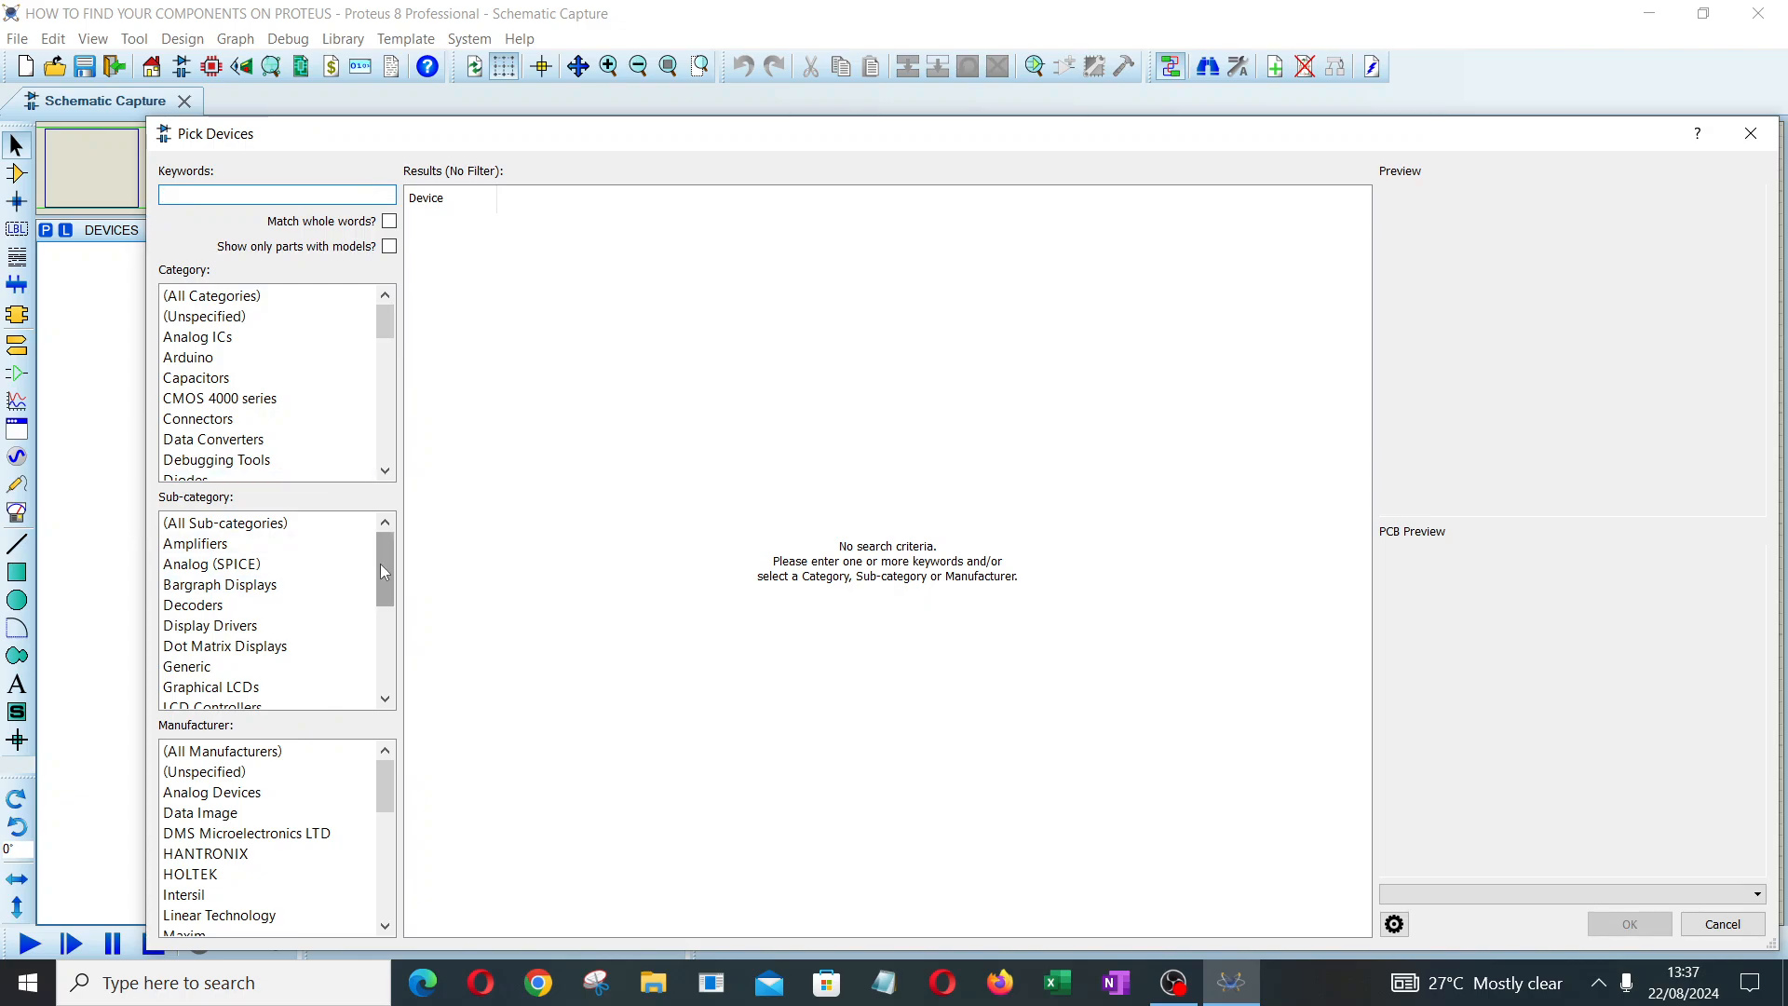
drag(380, 563, 382, 601)
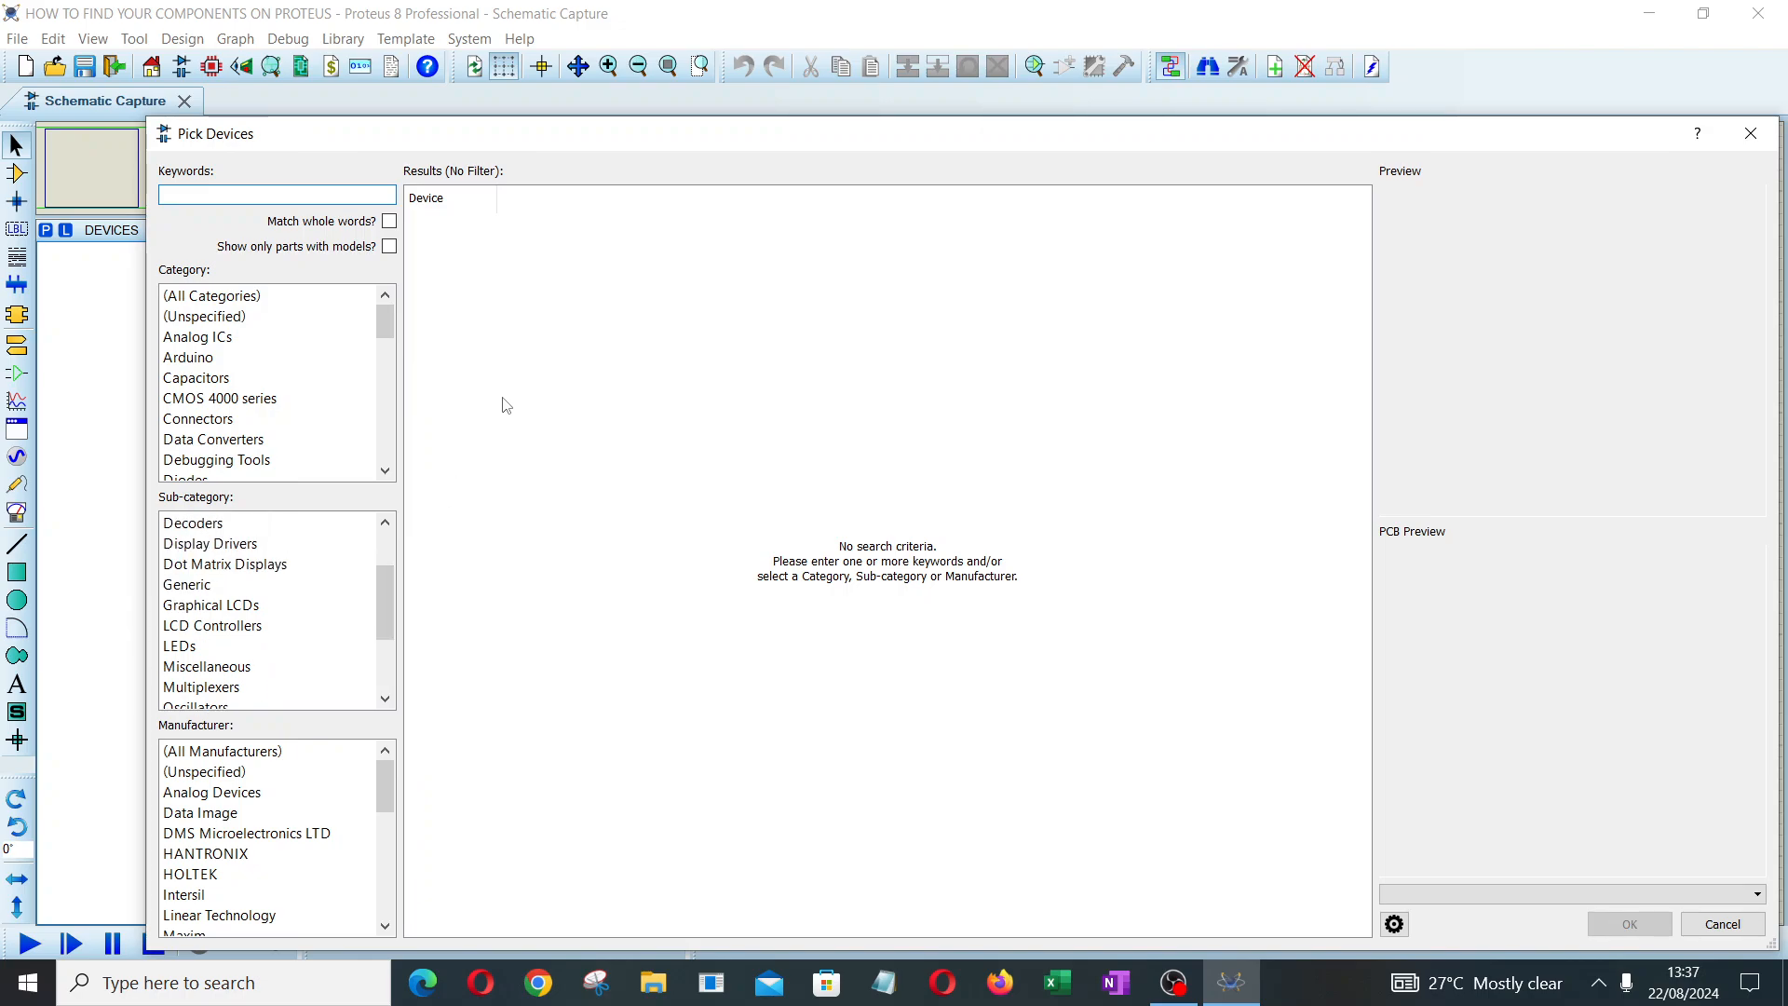
click(242, 195)
text(RESI)
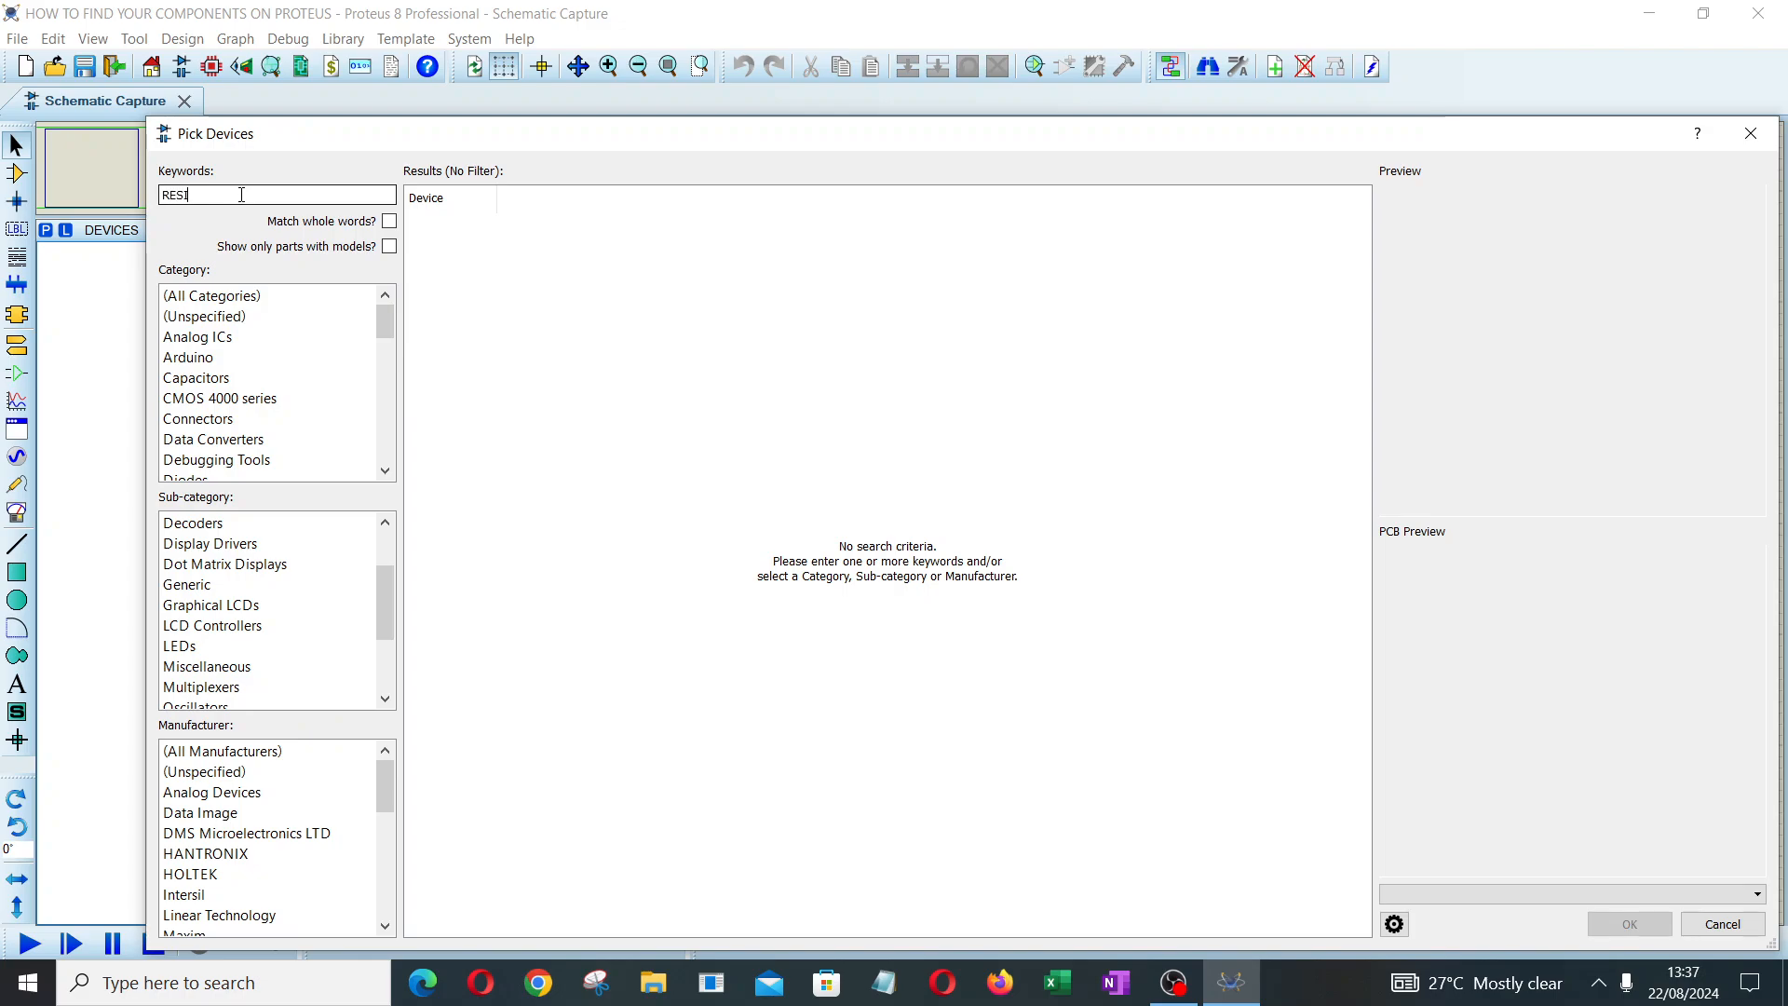
text(STOR)
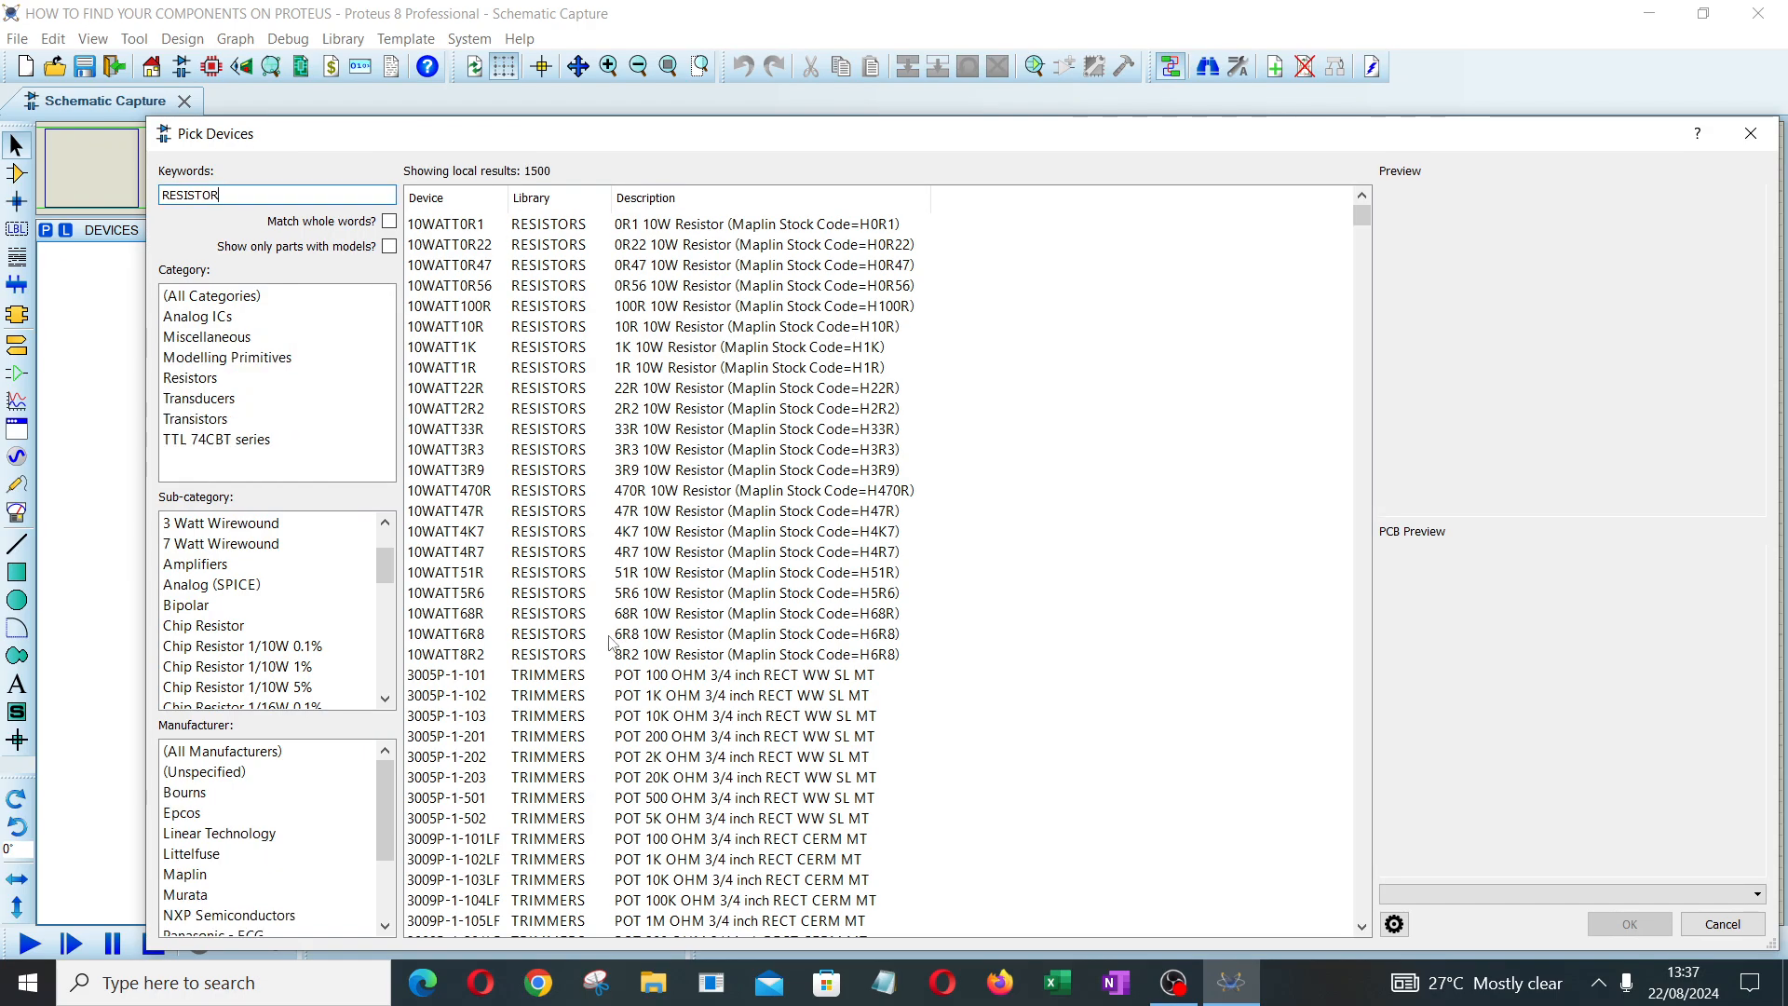
Narrow the resistor results to the Generic sub-category and add RES from the DEVICE library to the device list
drag(383, 571, 375, 659)
click(209, 587)
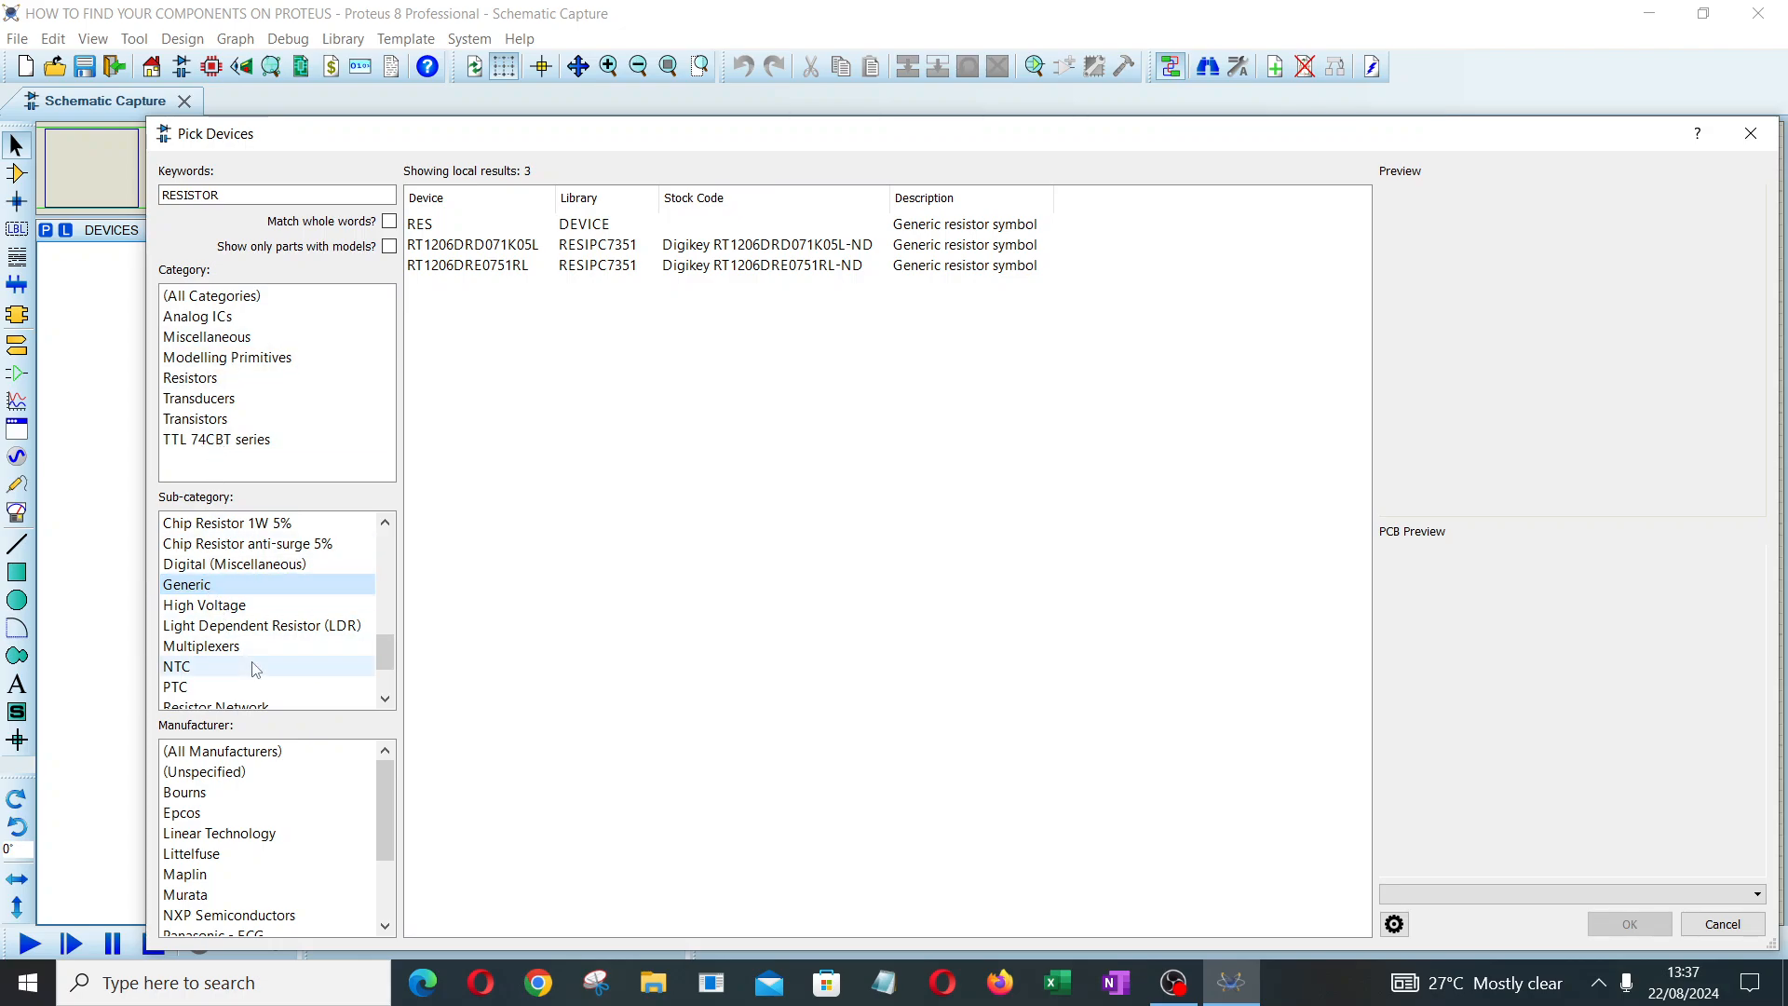
click(592, 228)
double_click(592, 228)
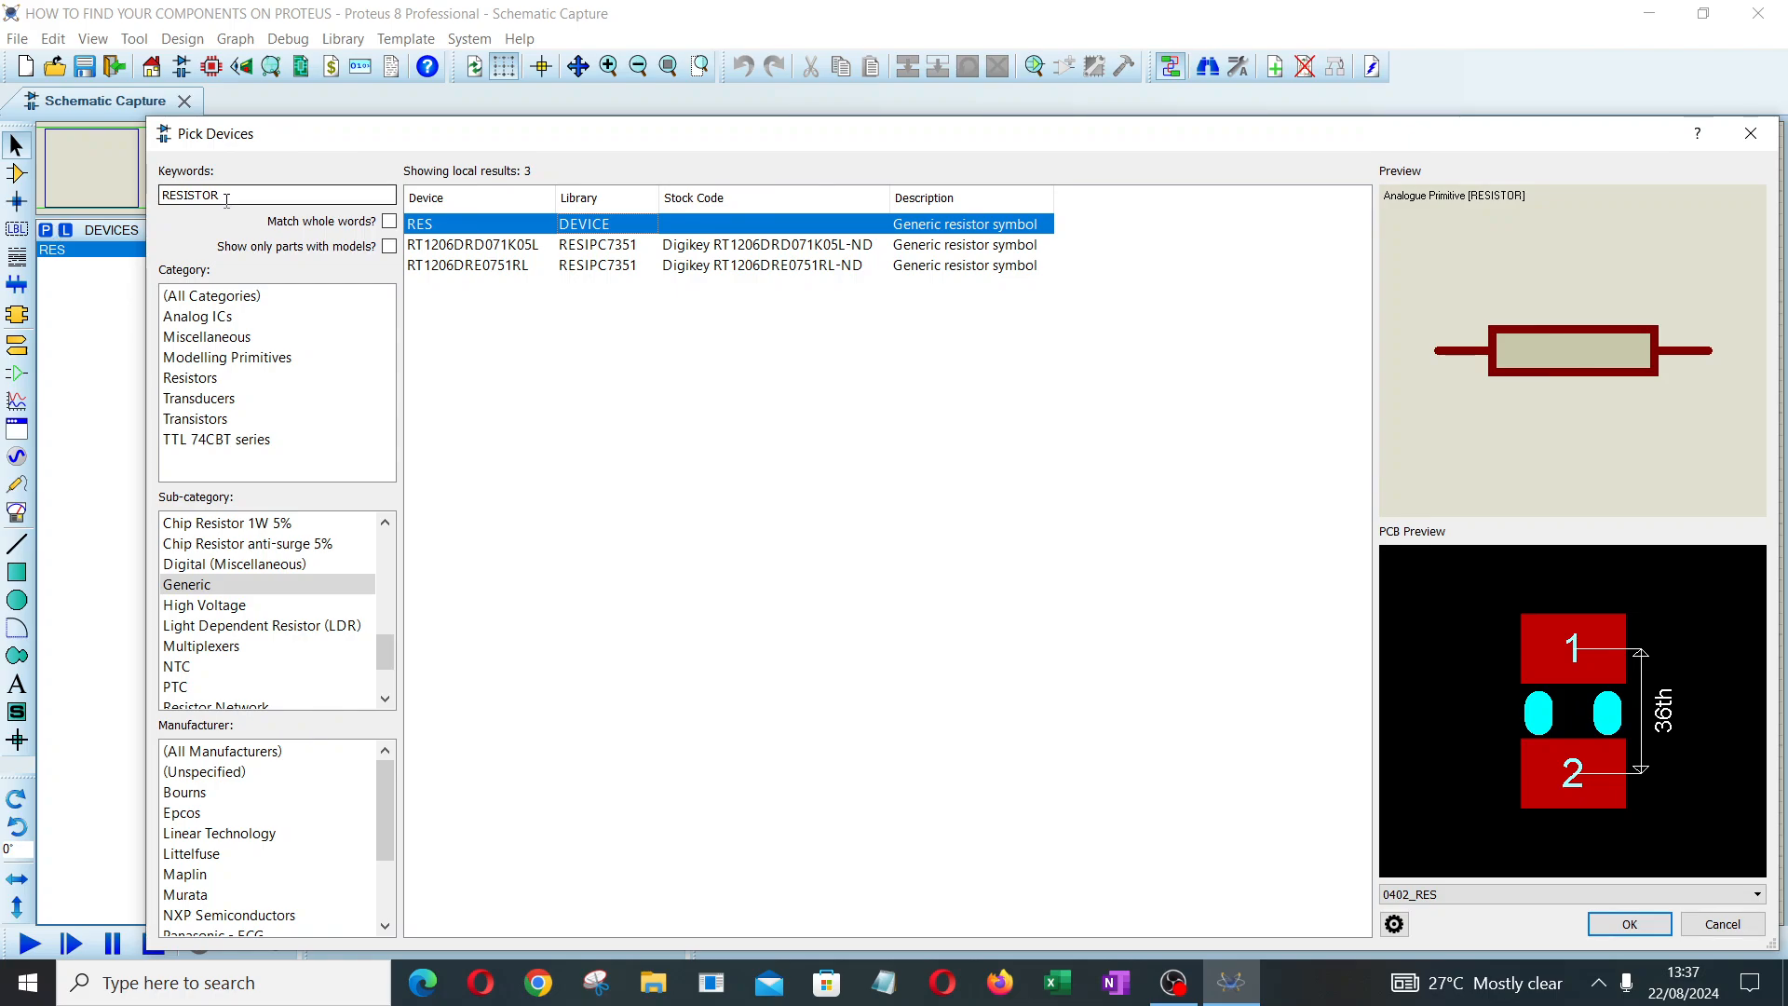
Search for BATTER and add the BATTERY DC Voltage Source from the ACTIVE library to the device list
drag(225, 197, 108, 201)
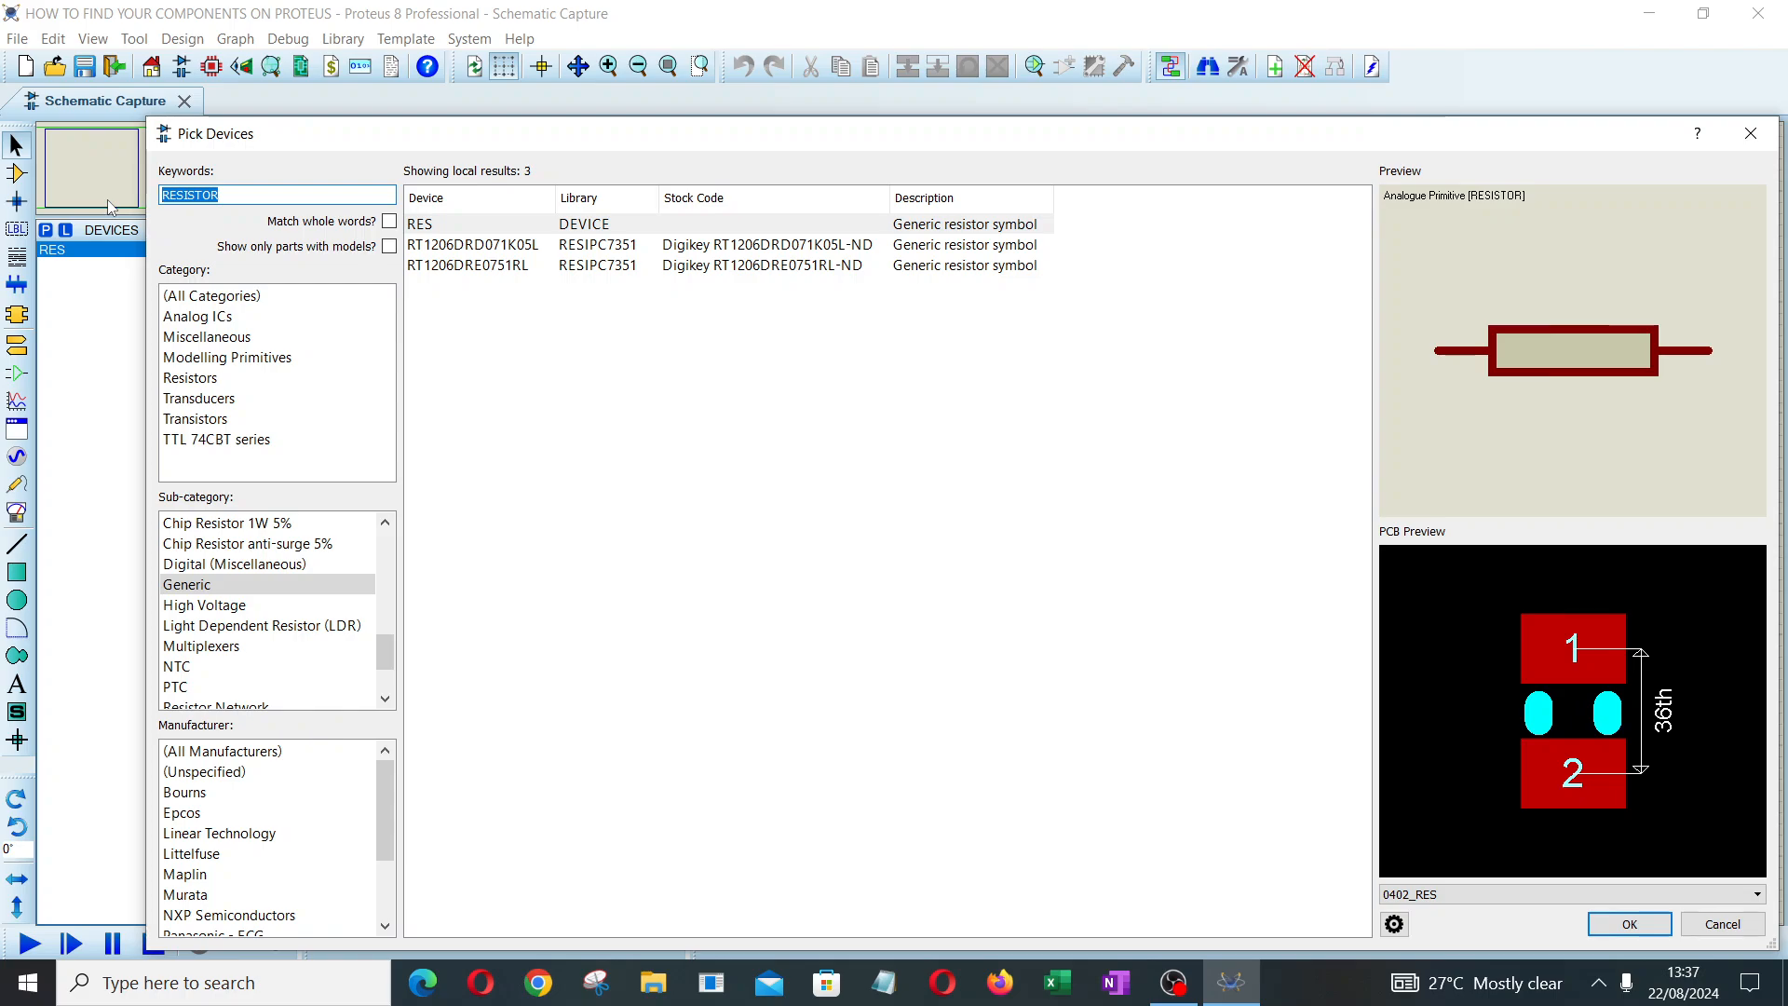
text(BATTER)
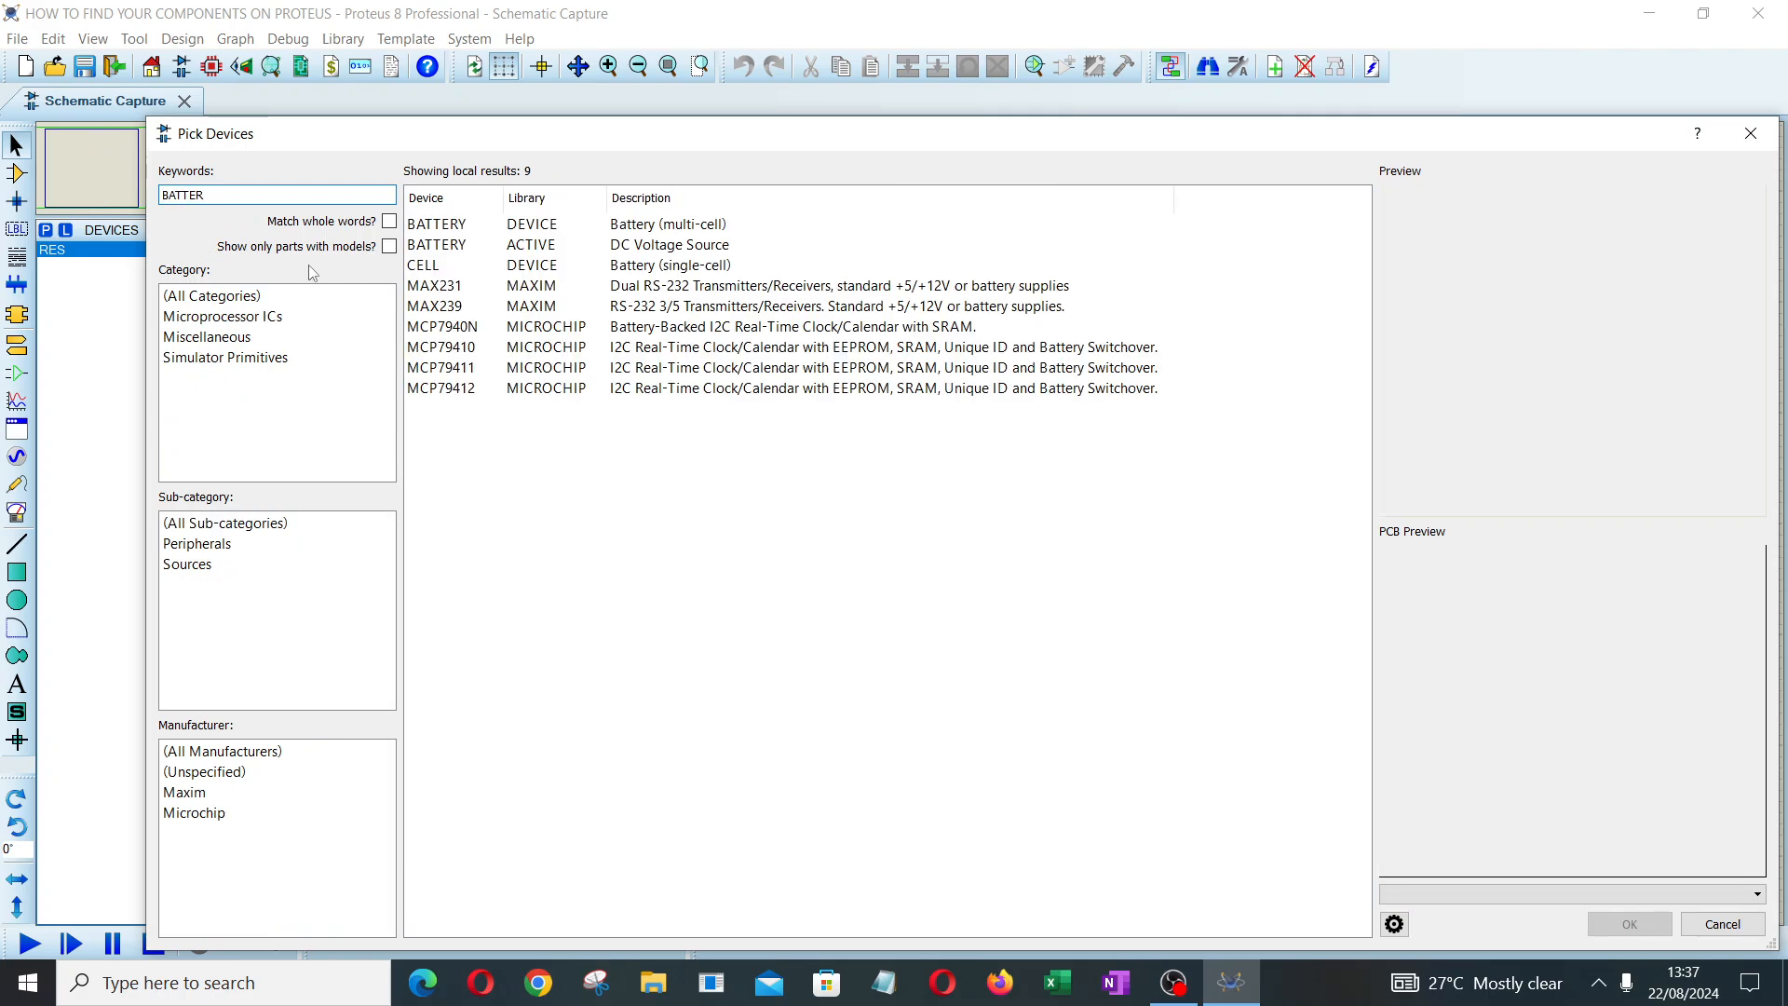
click(534, 230)
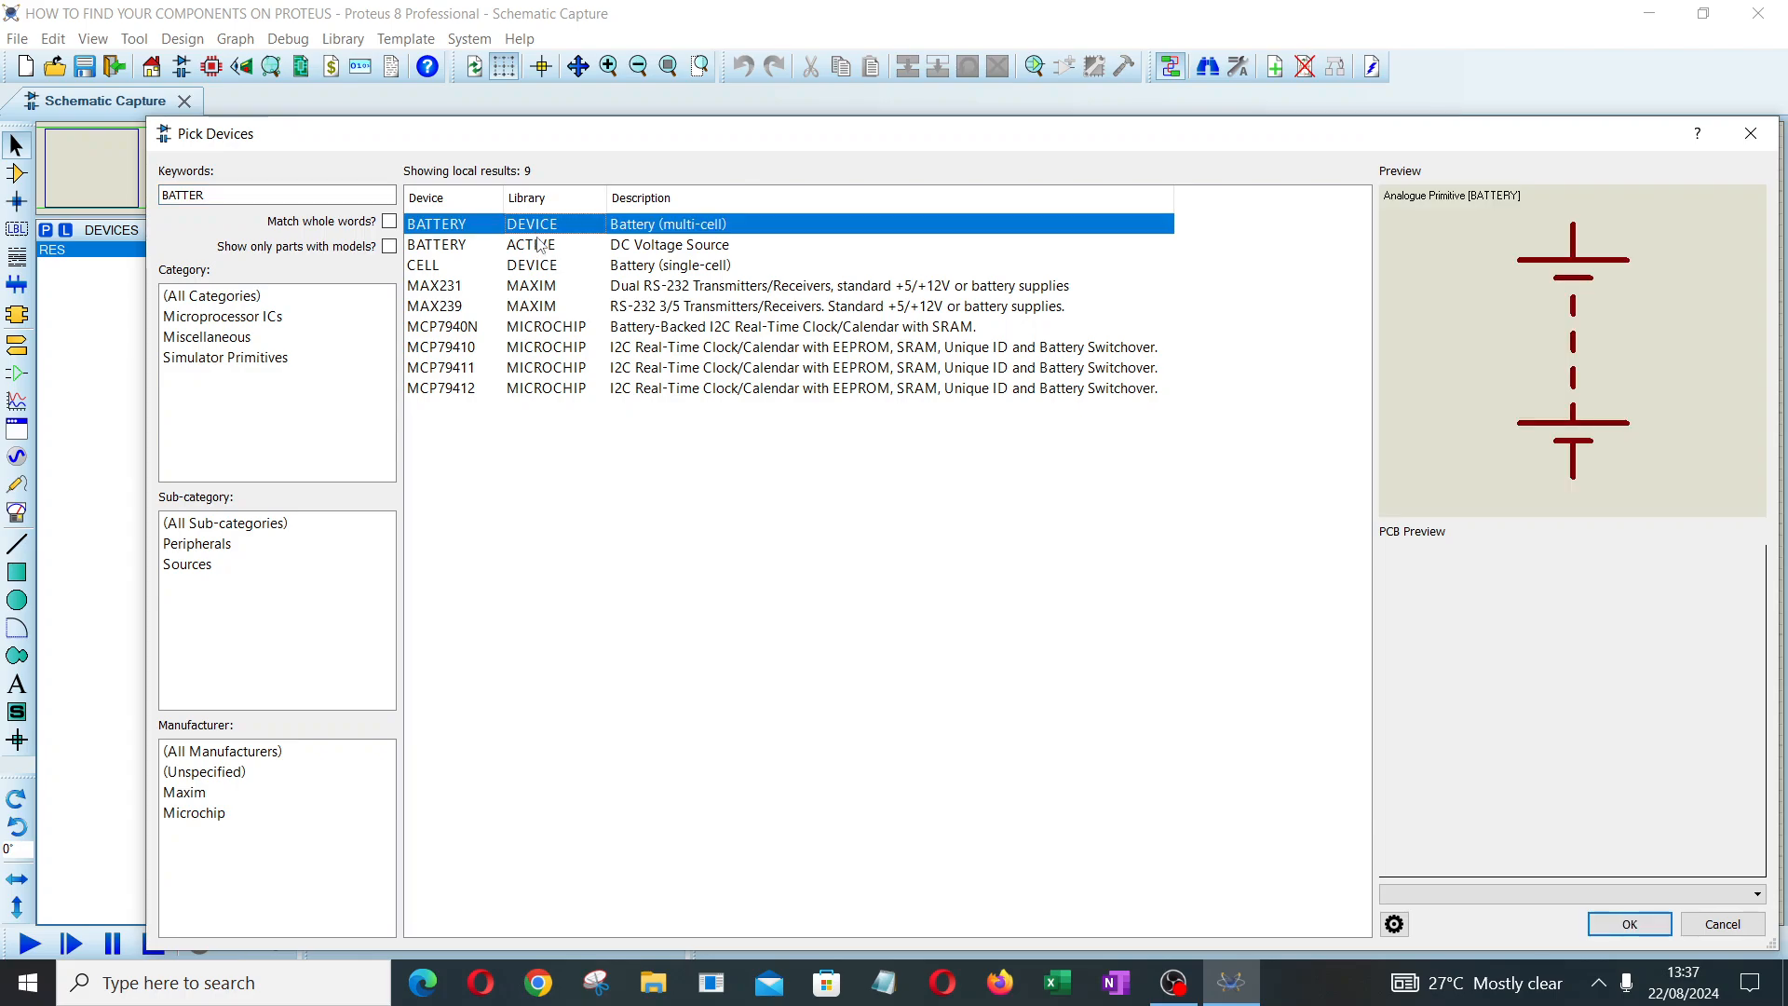
click(538, 245)
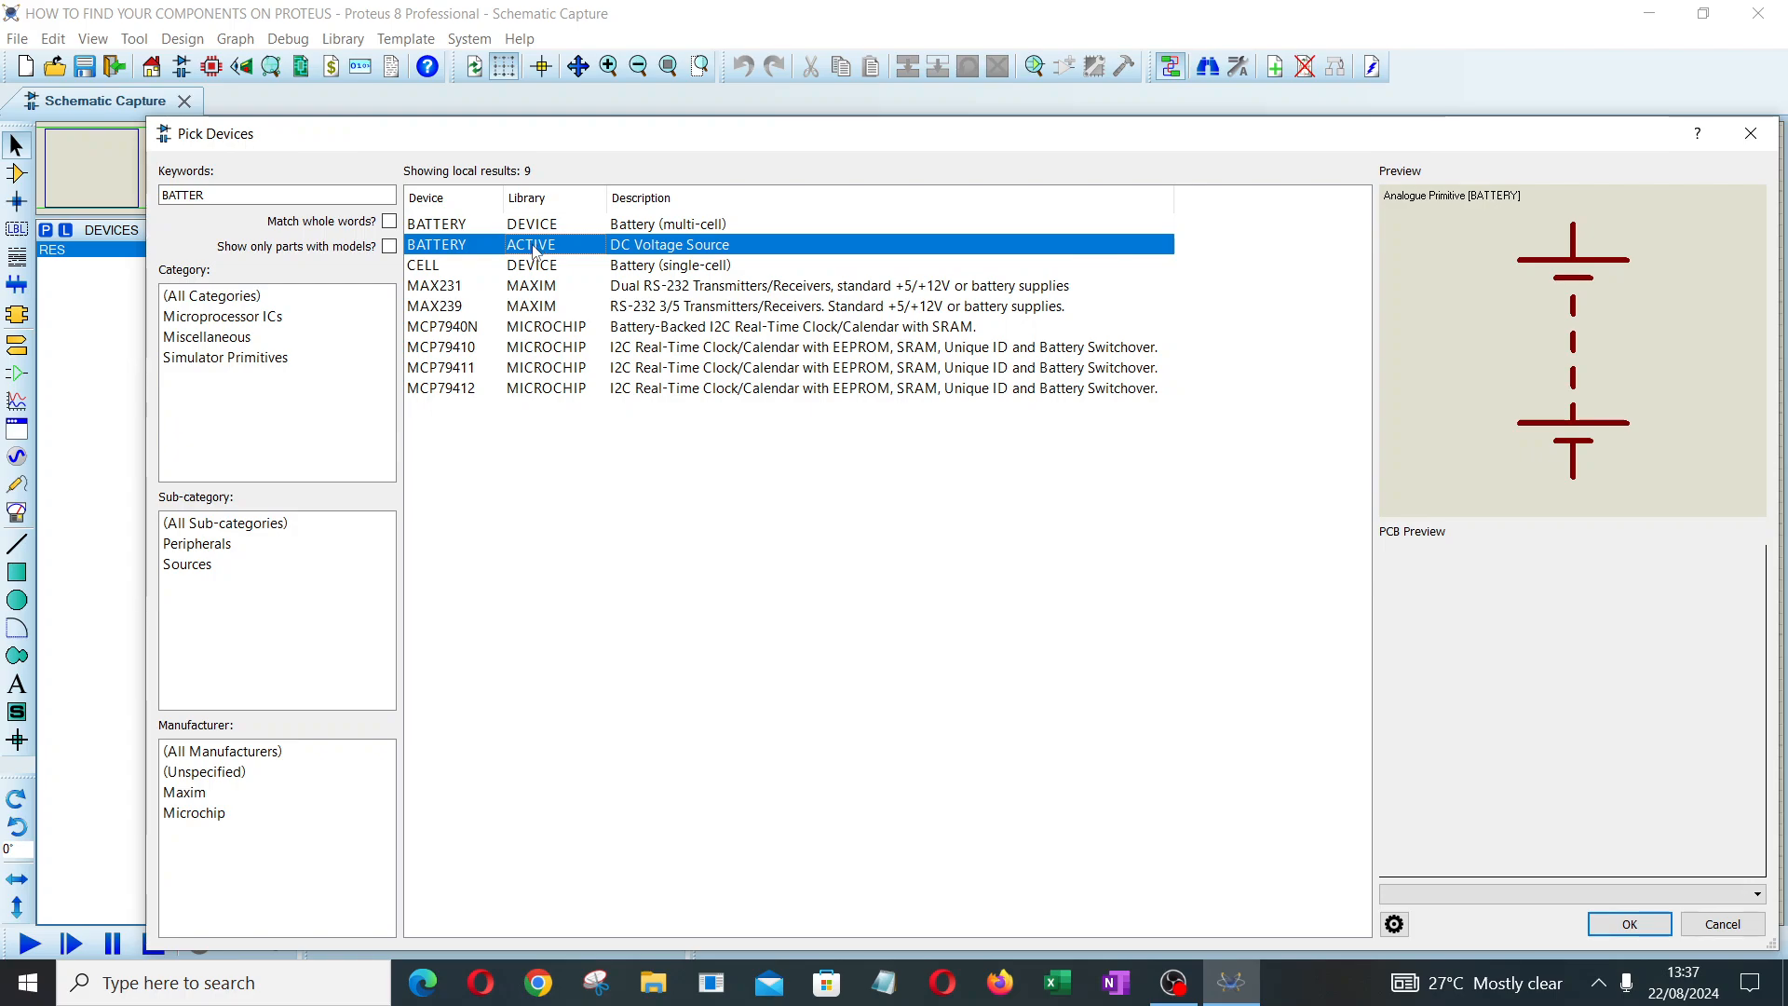
double_click(537, 248)
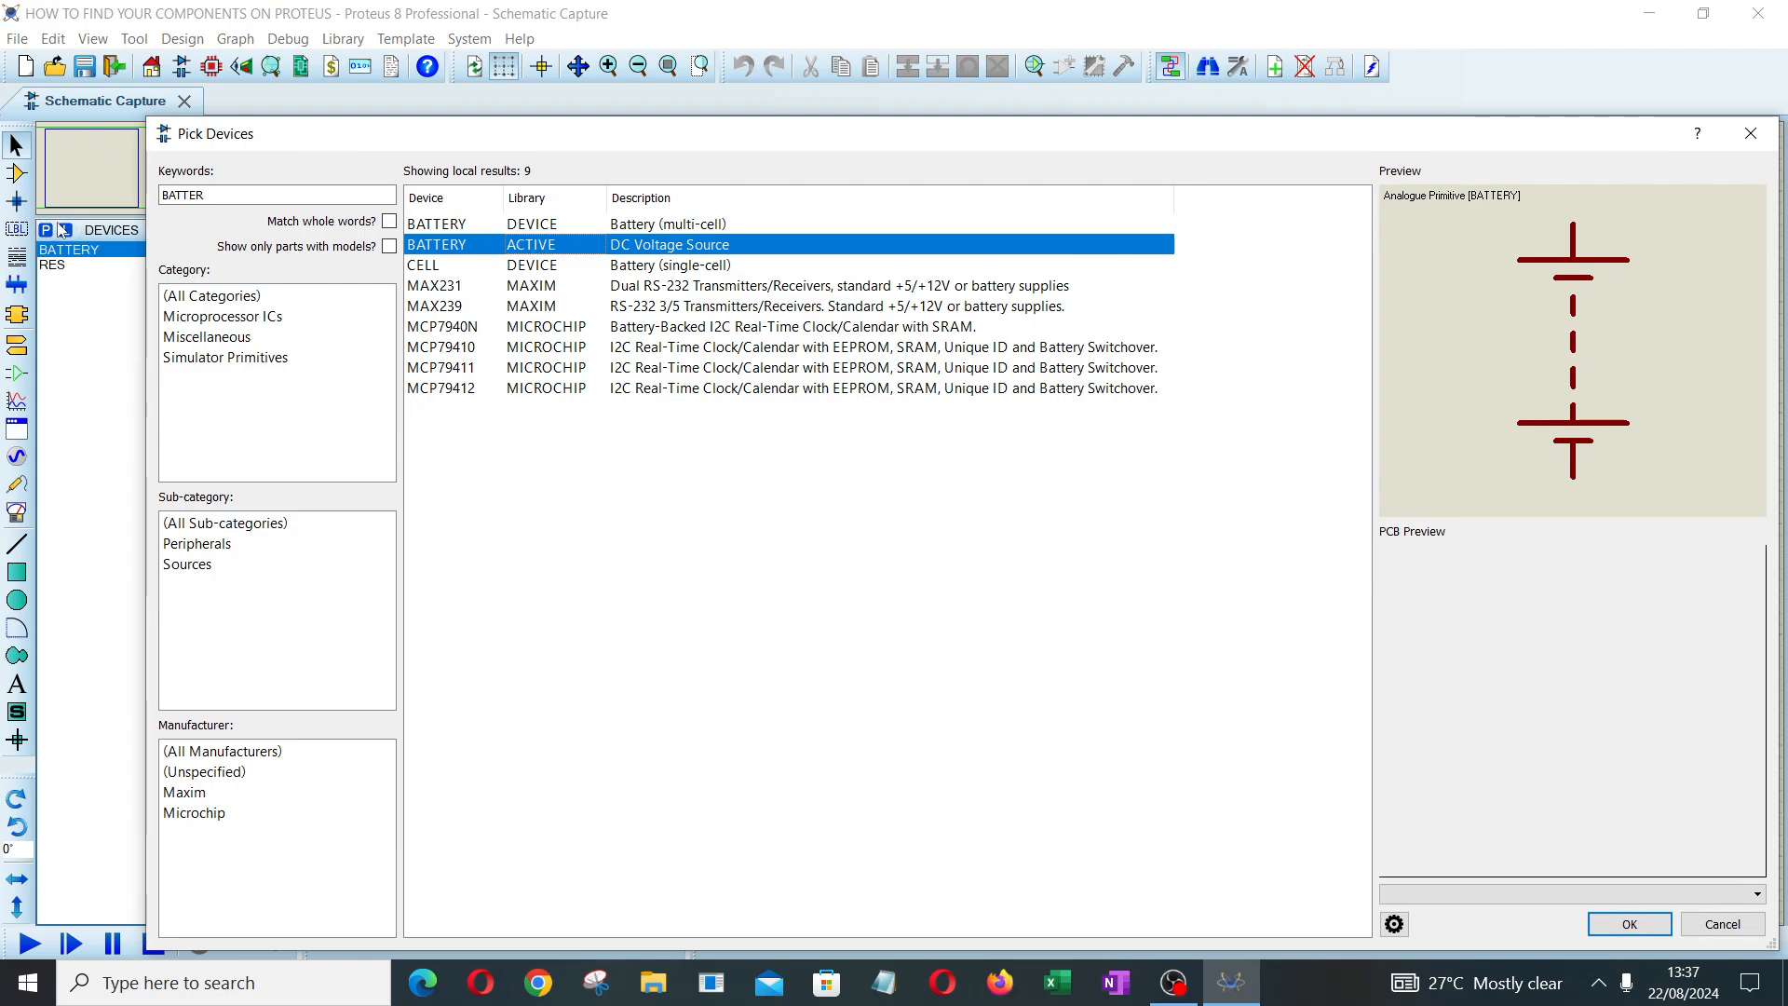
Search for LED and add the animated blue/yellow self-flashing LED-BIBY to the device list
double_click(214, 198)
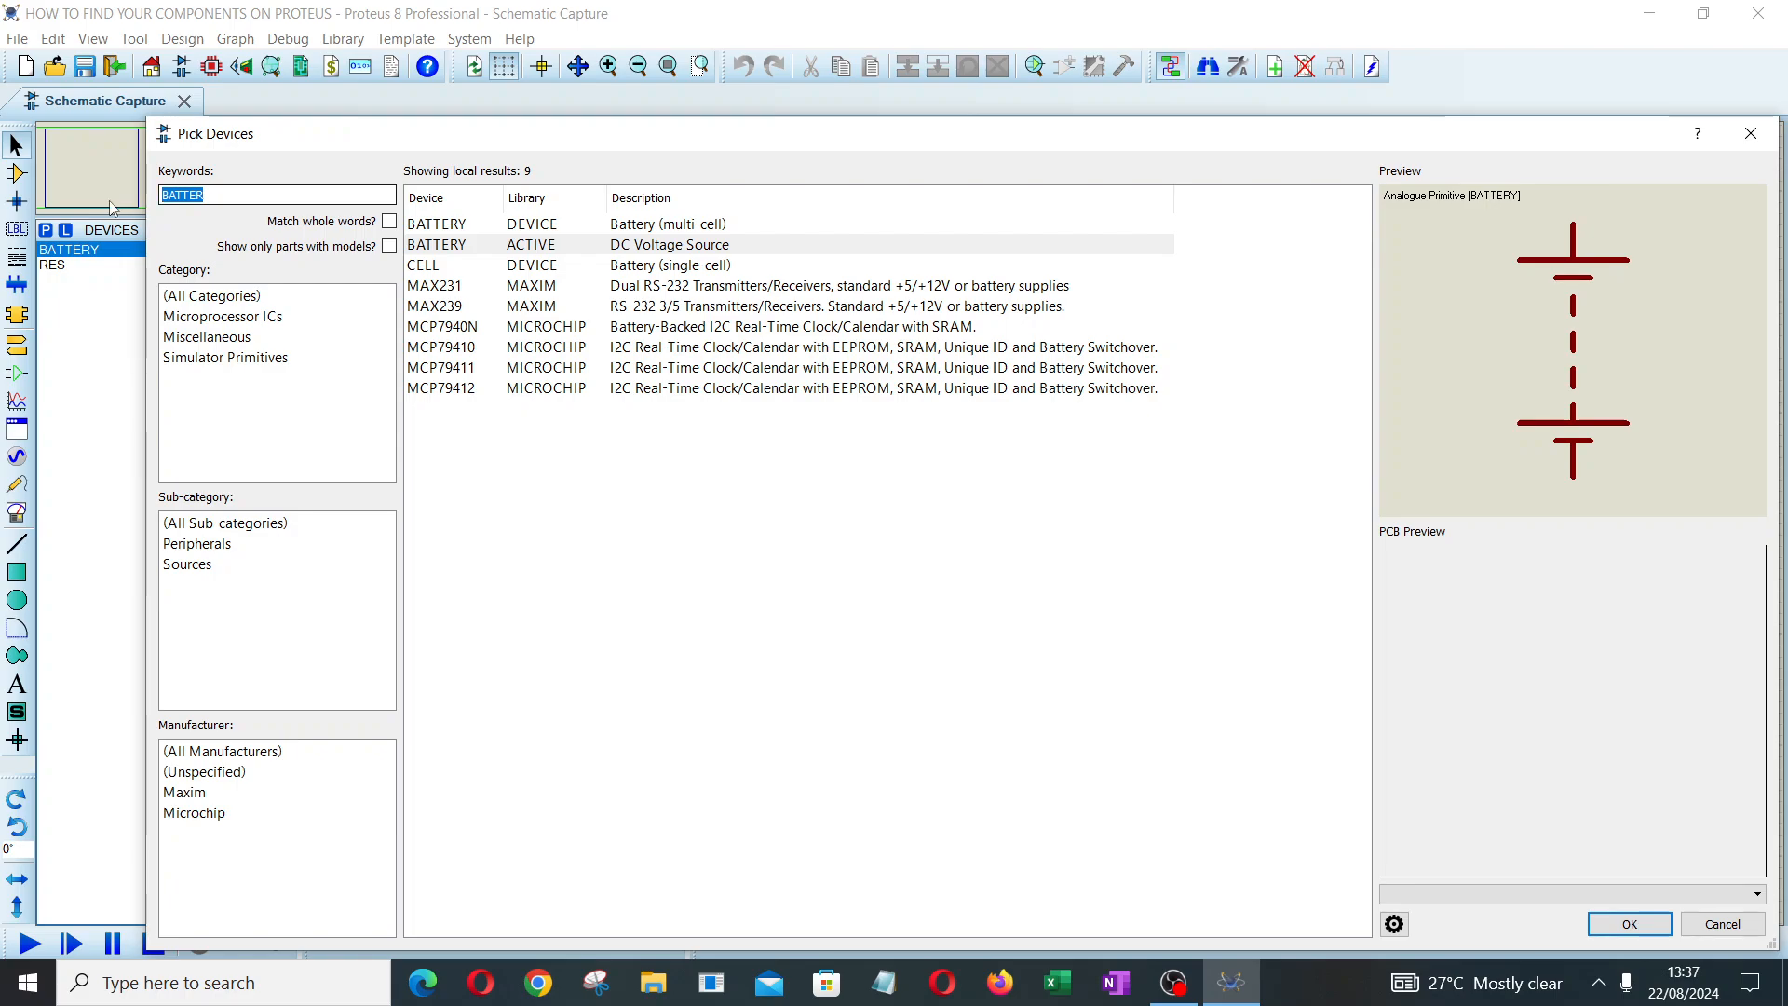
text(LED)
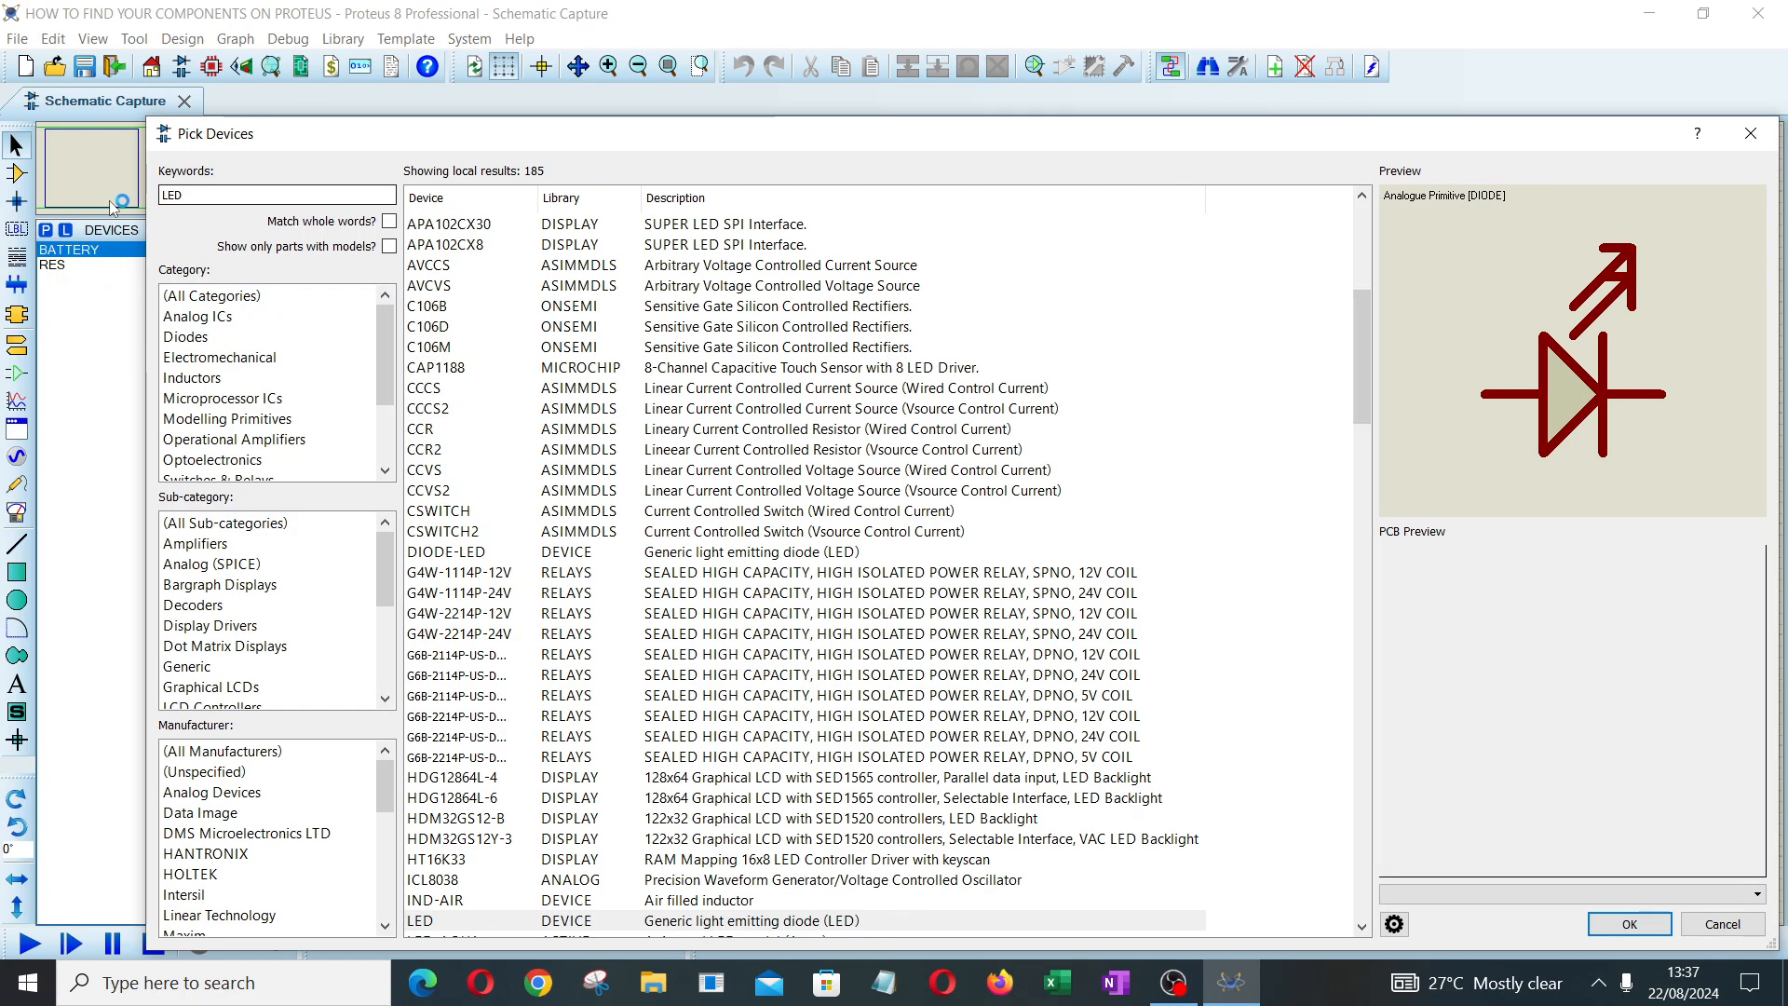
click(1362, 927)
click(1362, 926)
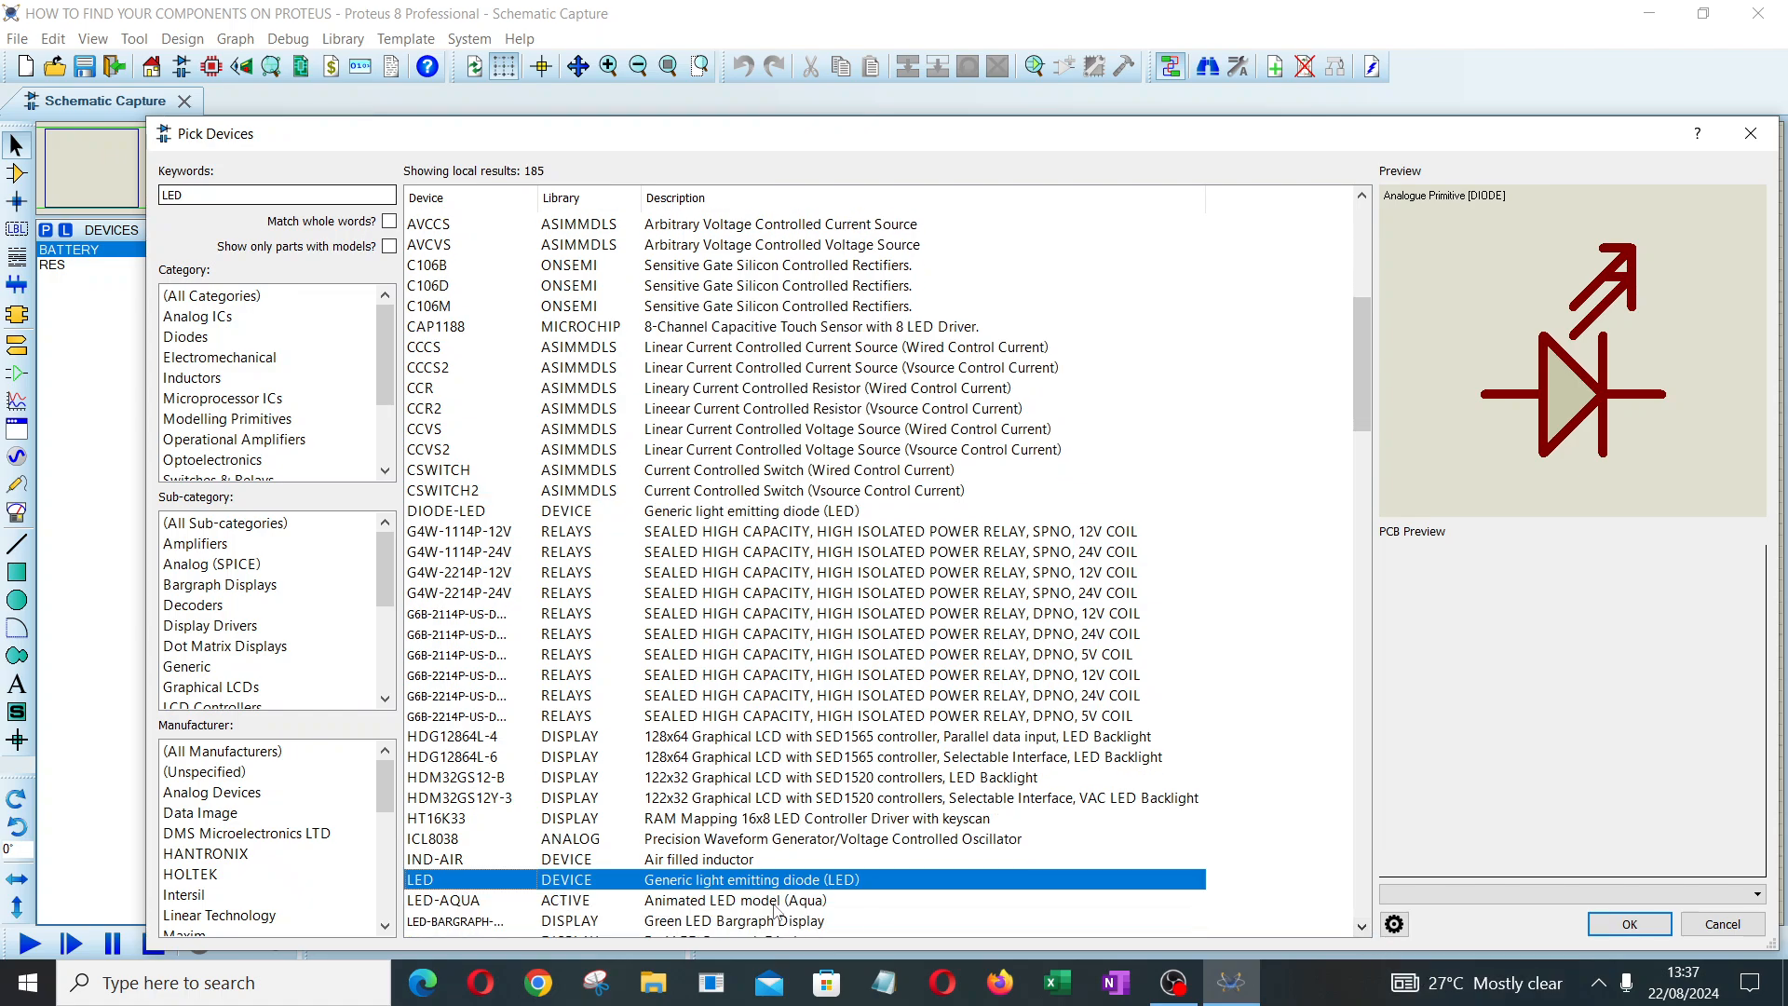
mouse_move(751, 906)
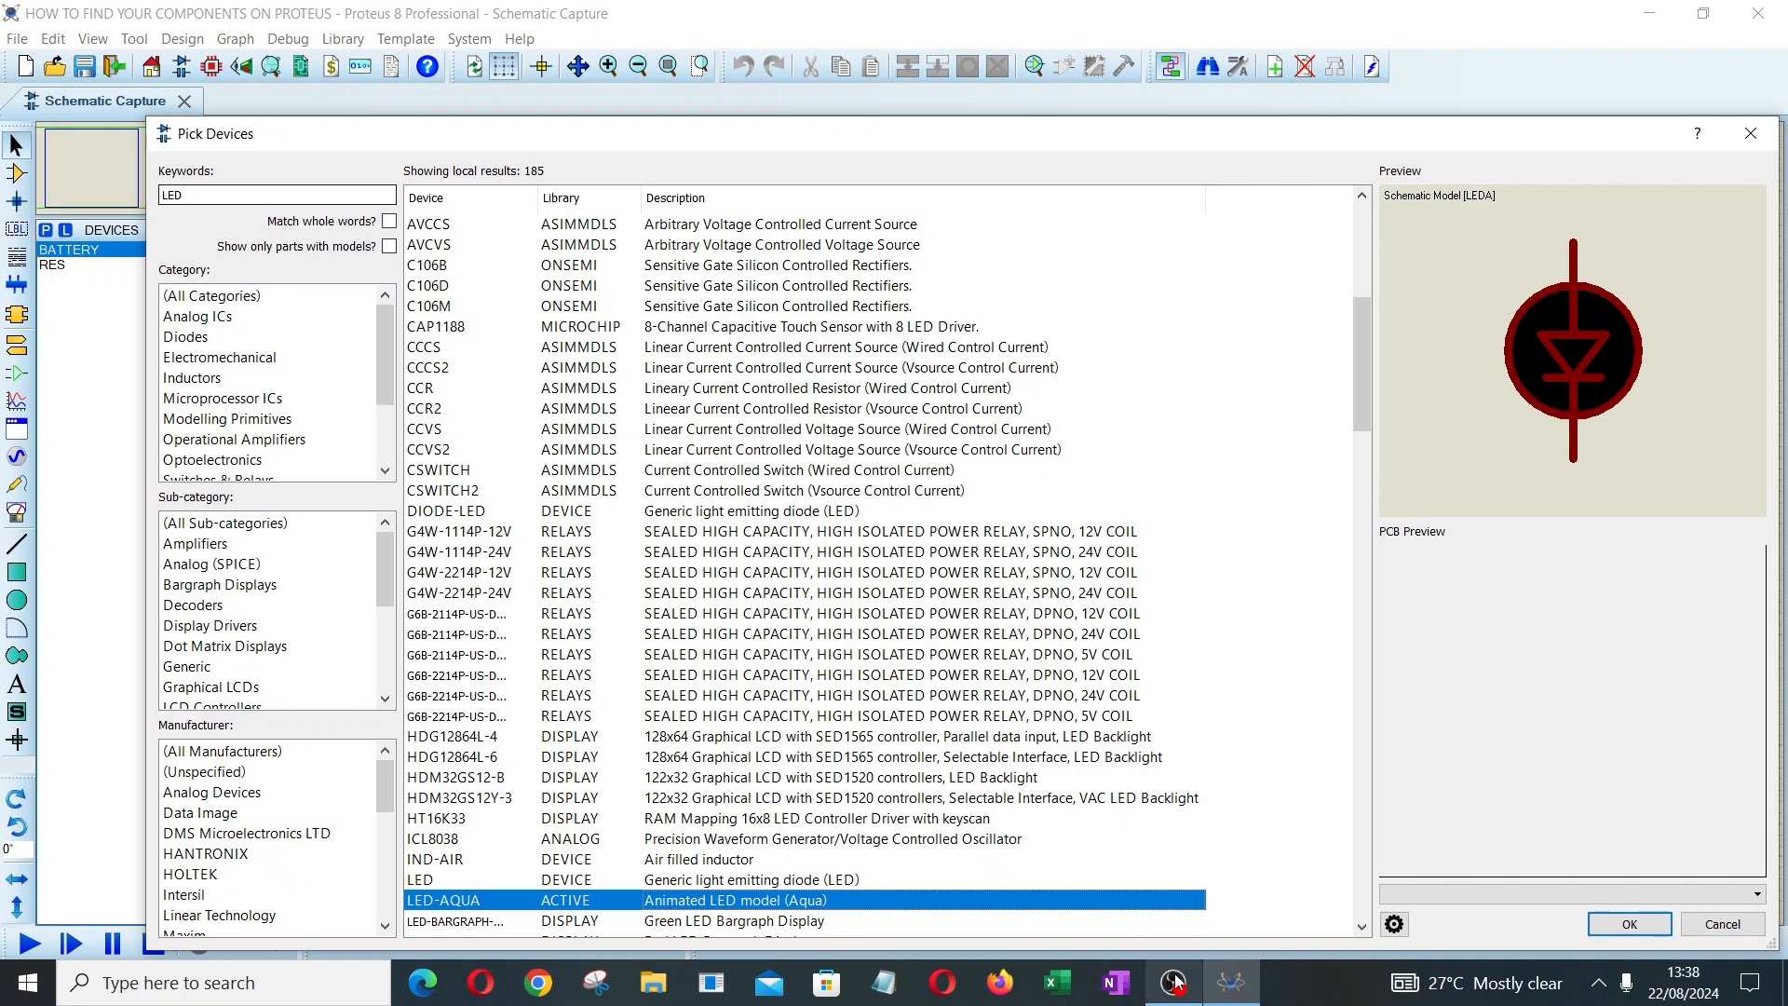
click(1362, 928)
click(1362, 927)
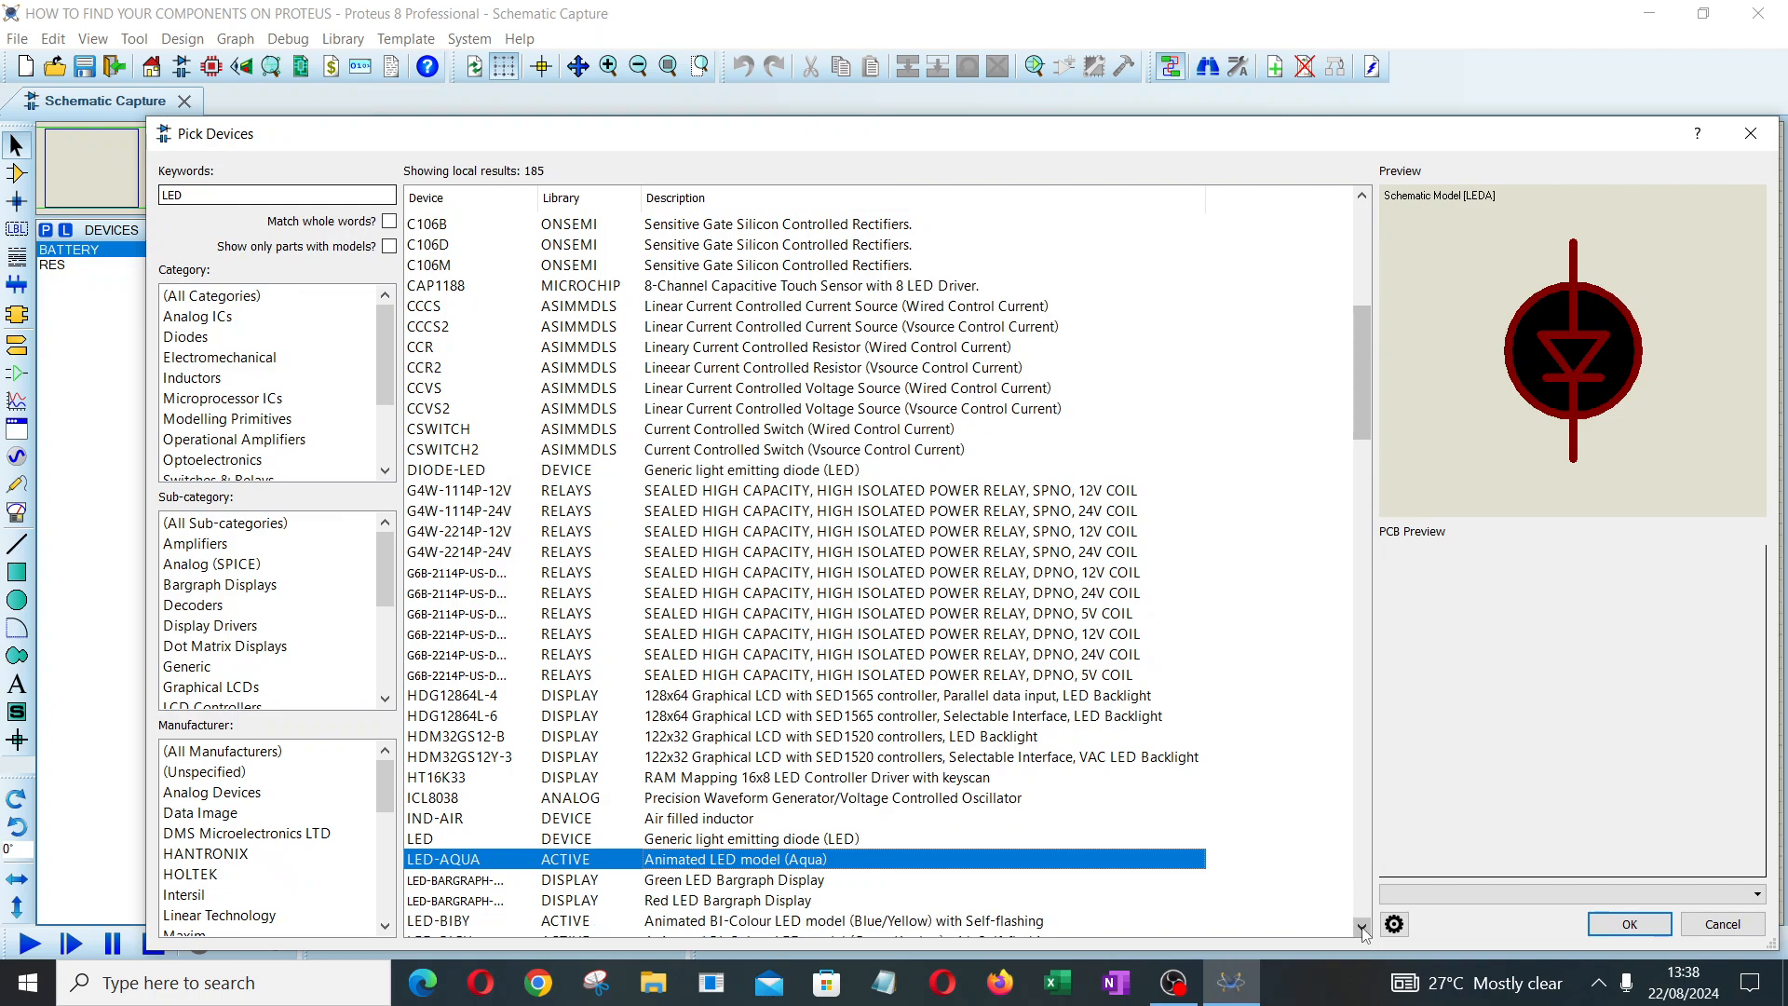
click(1362, 928)
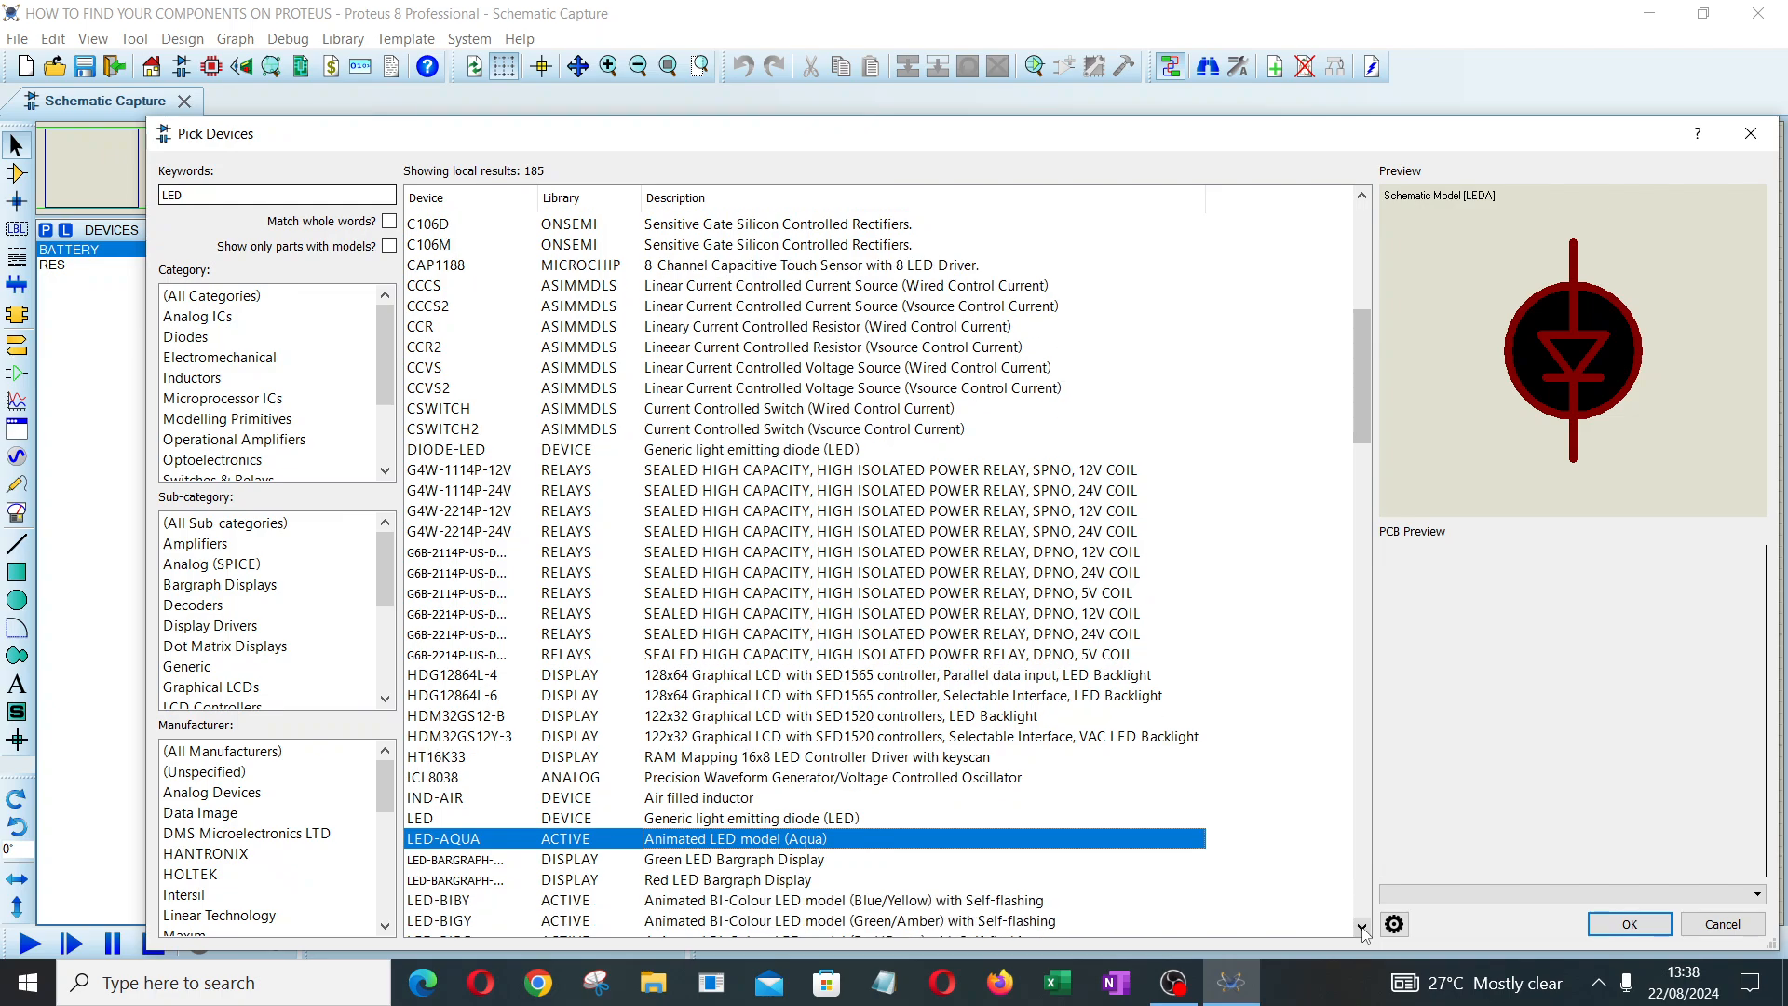
click(577, 905)
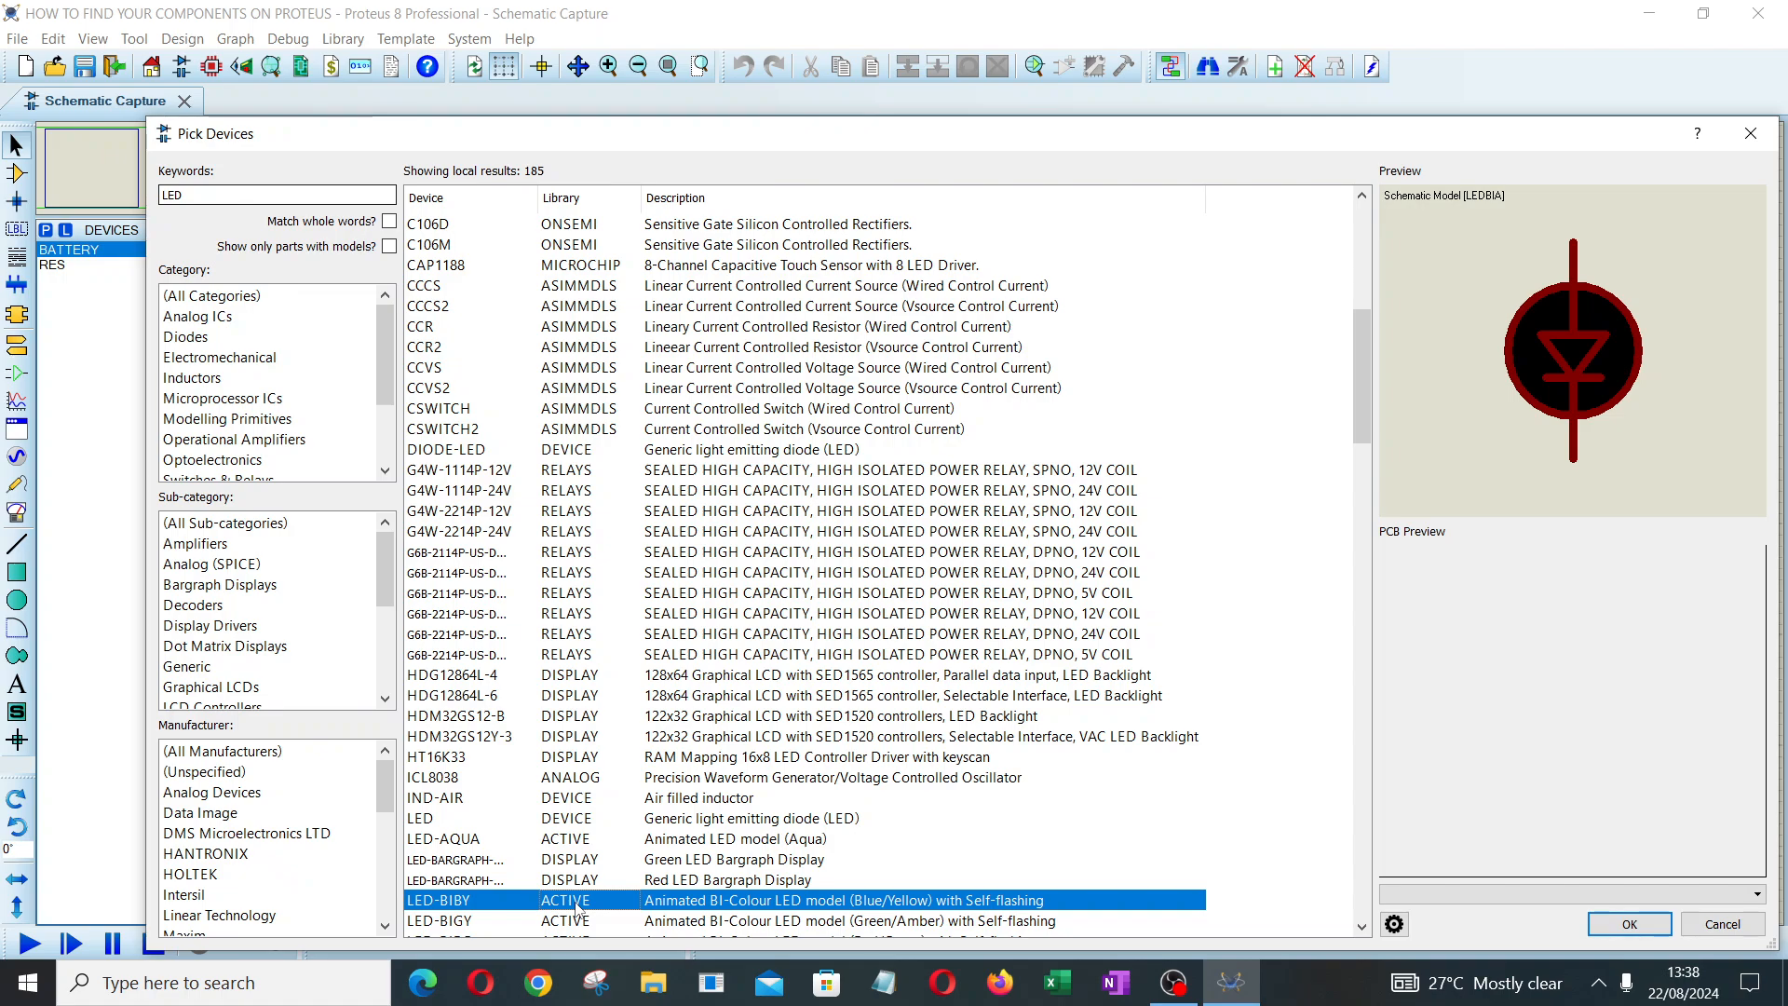
double_click(577, 905)
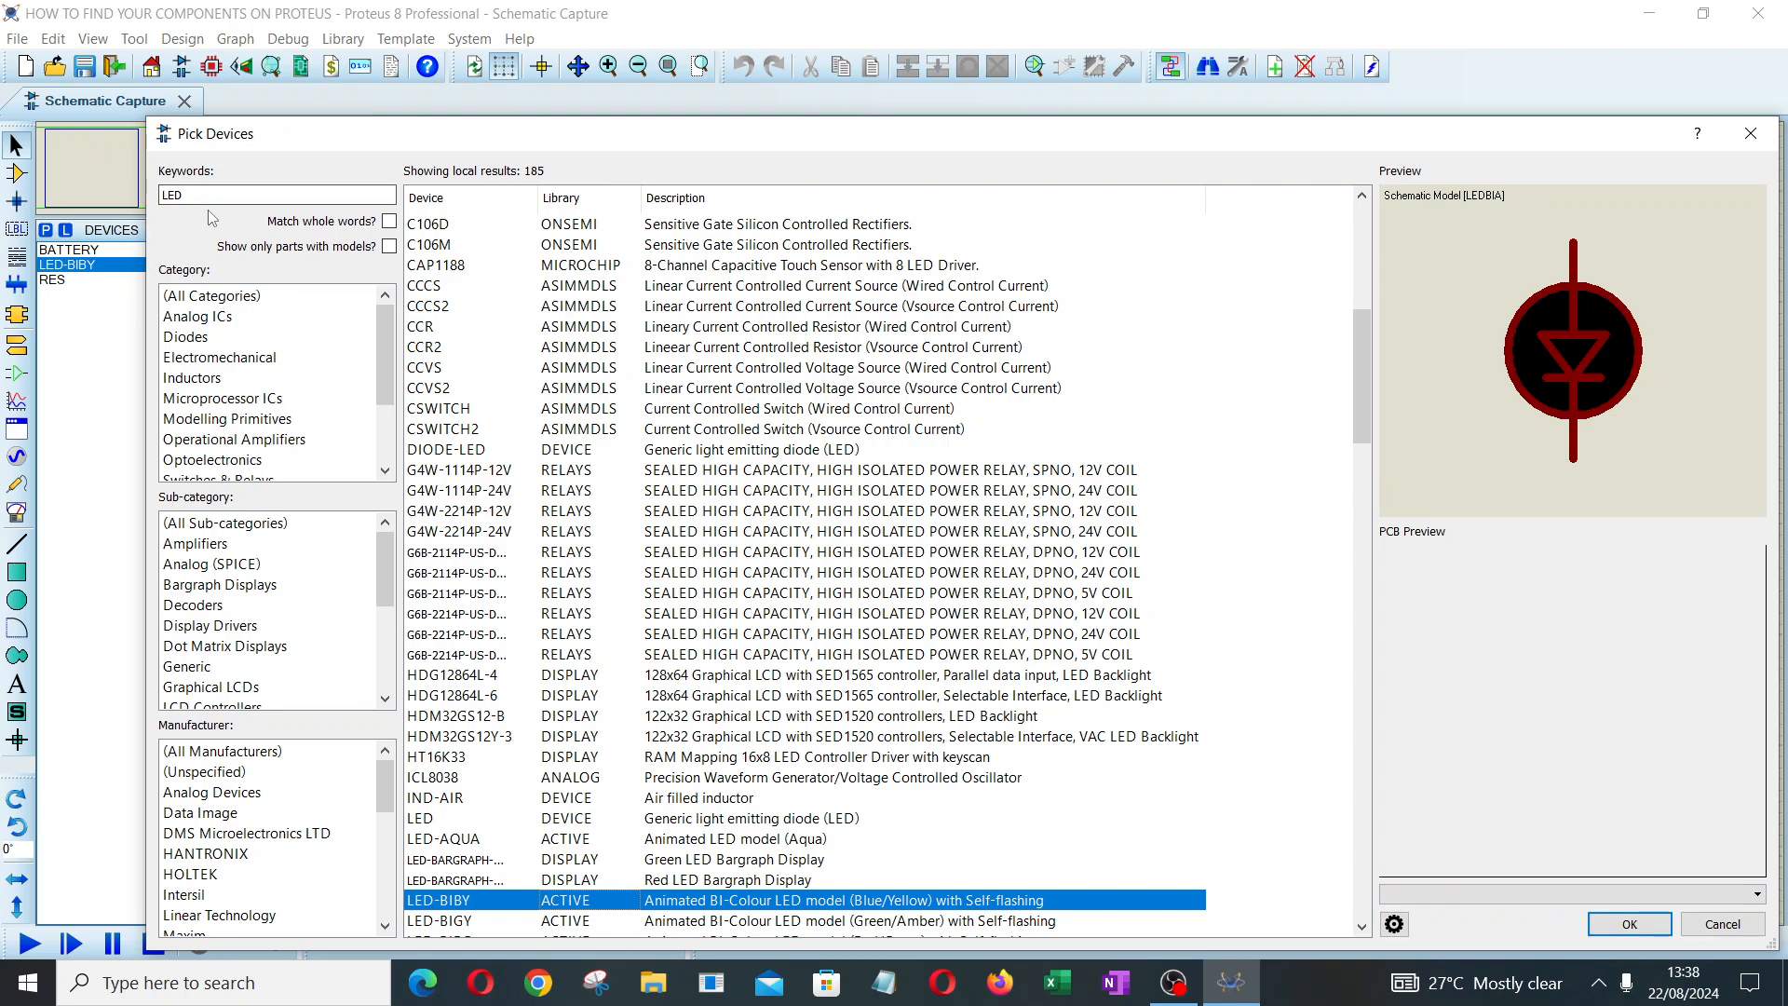
Search for SWITCH and add the momentary SPST switch SW-SPST-MOM to the device list
drag(202, 196, 110, 194)
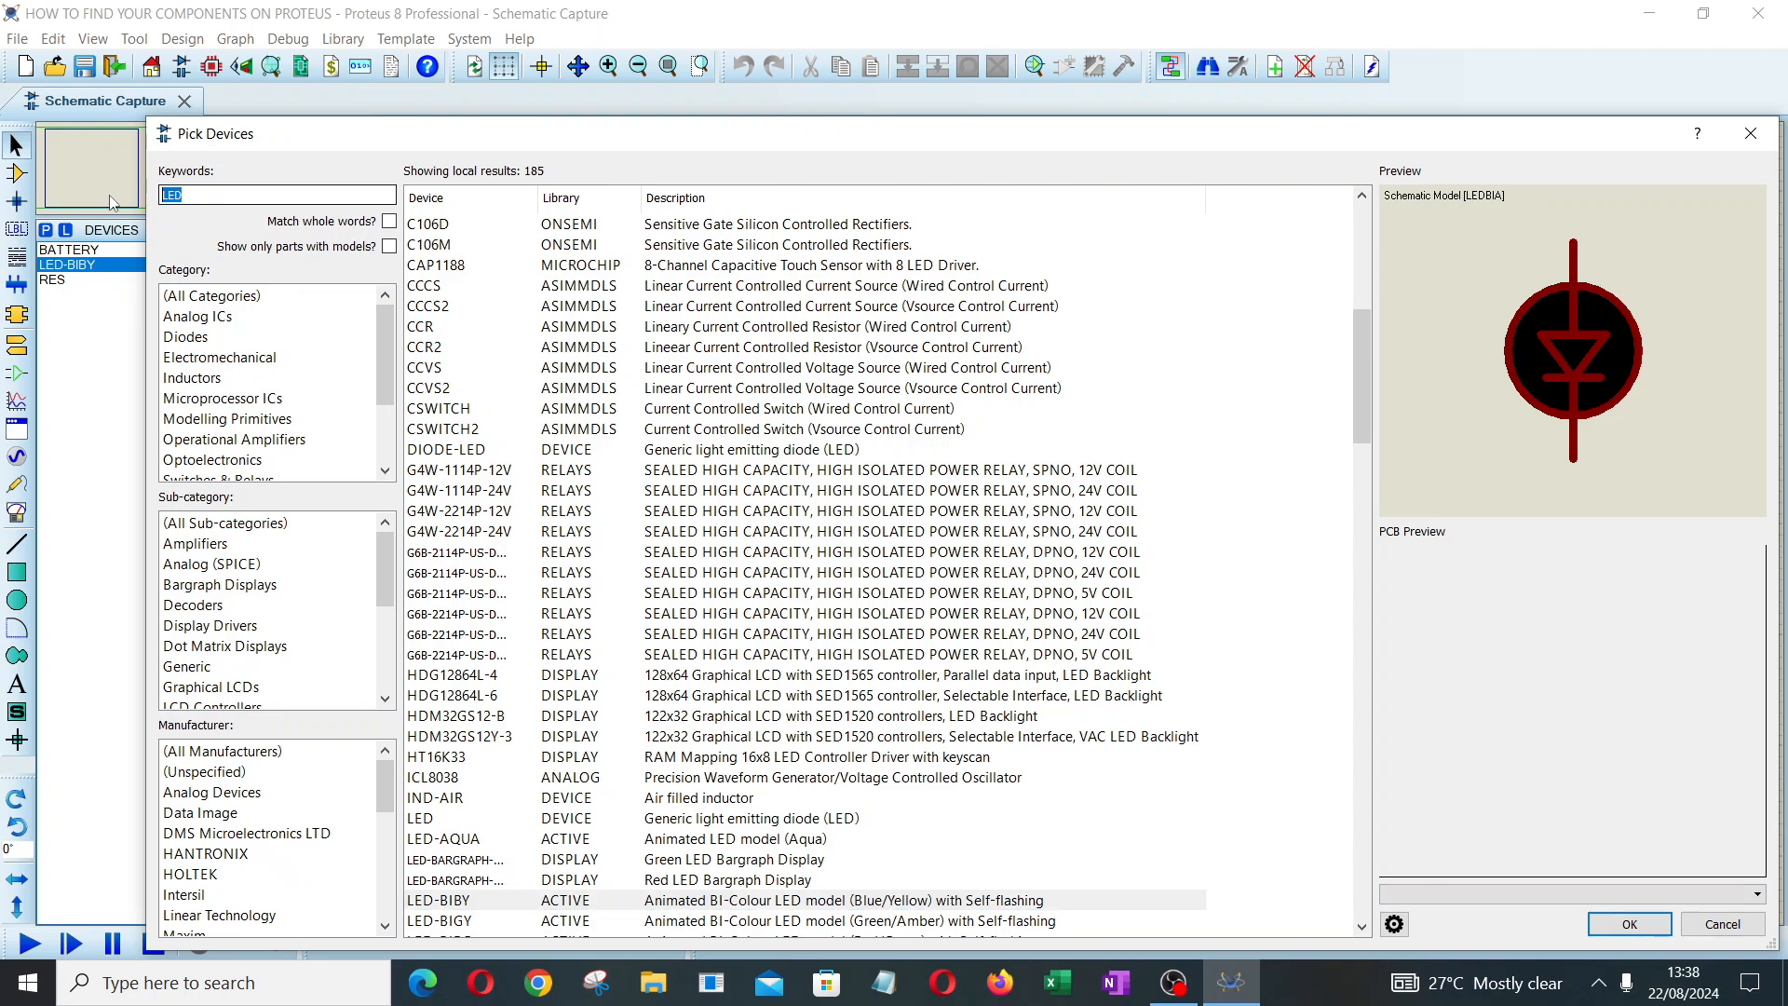
text(SWITCH)
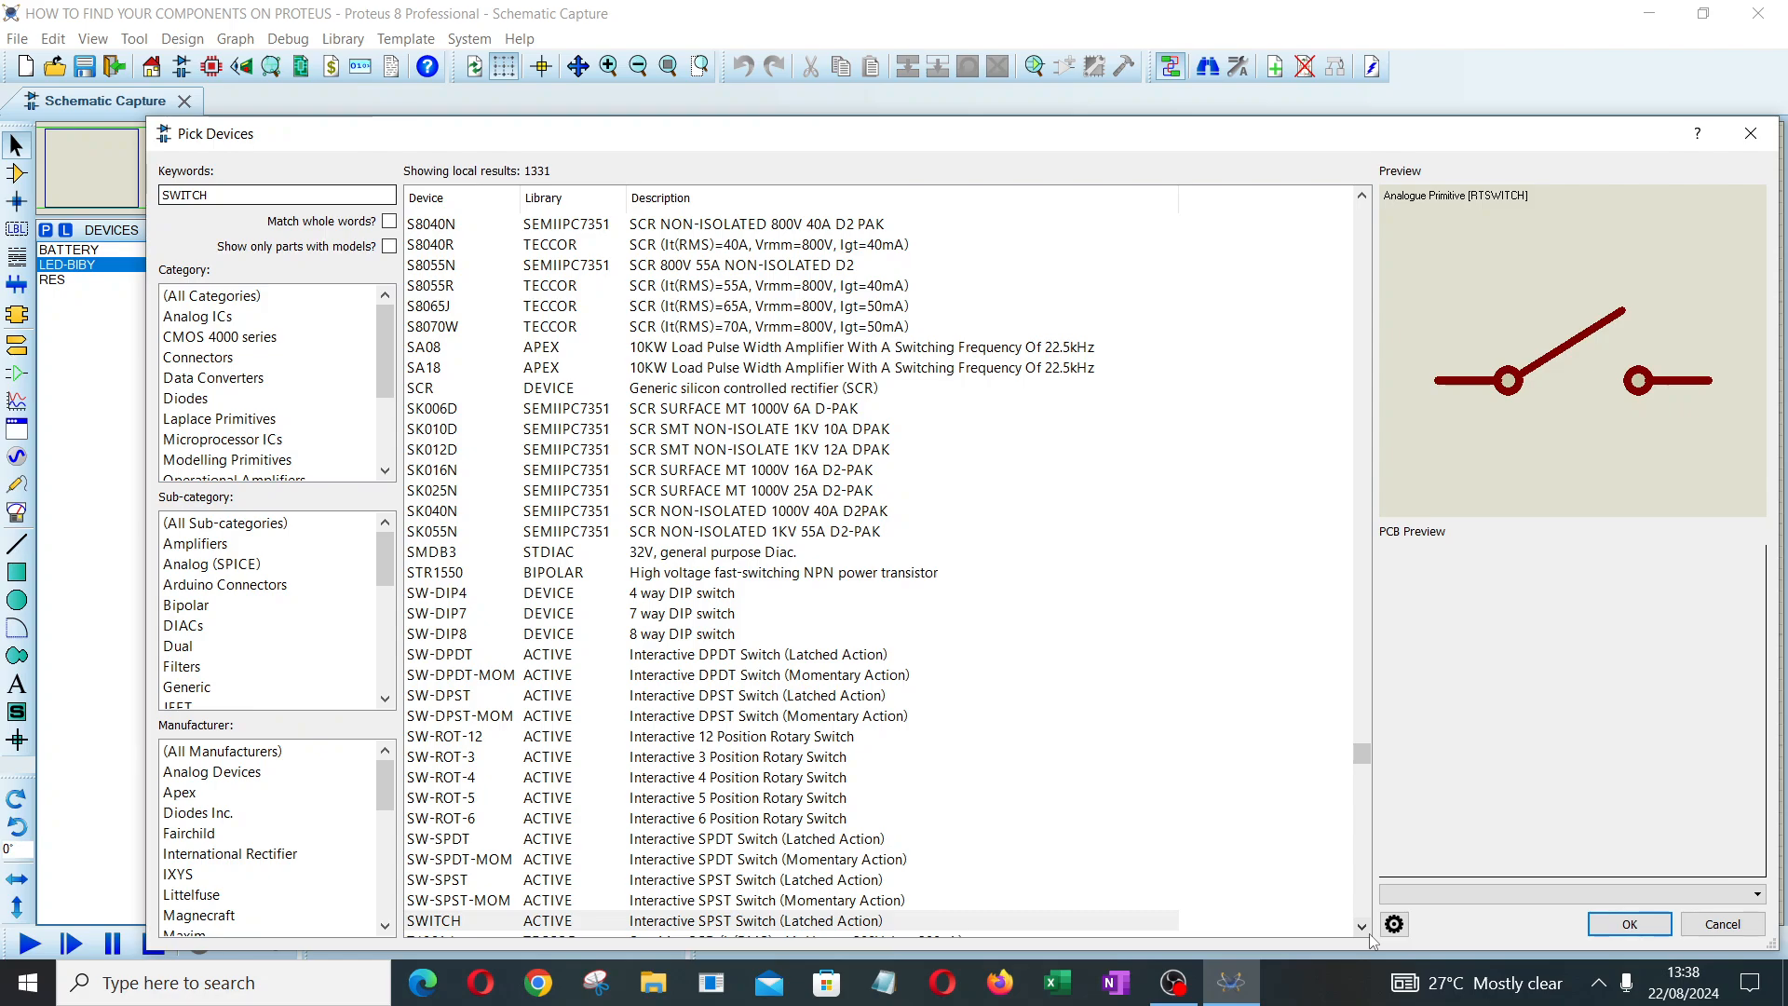
scroll(668, 883, down, 1)
click(669, 883)
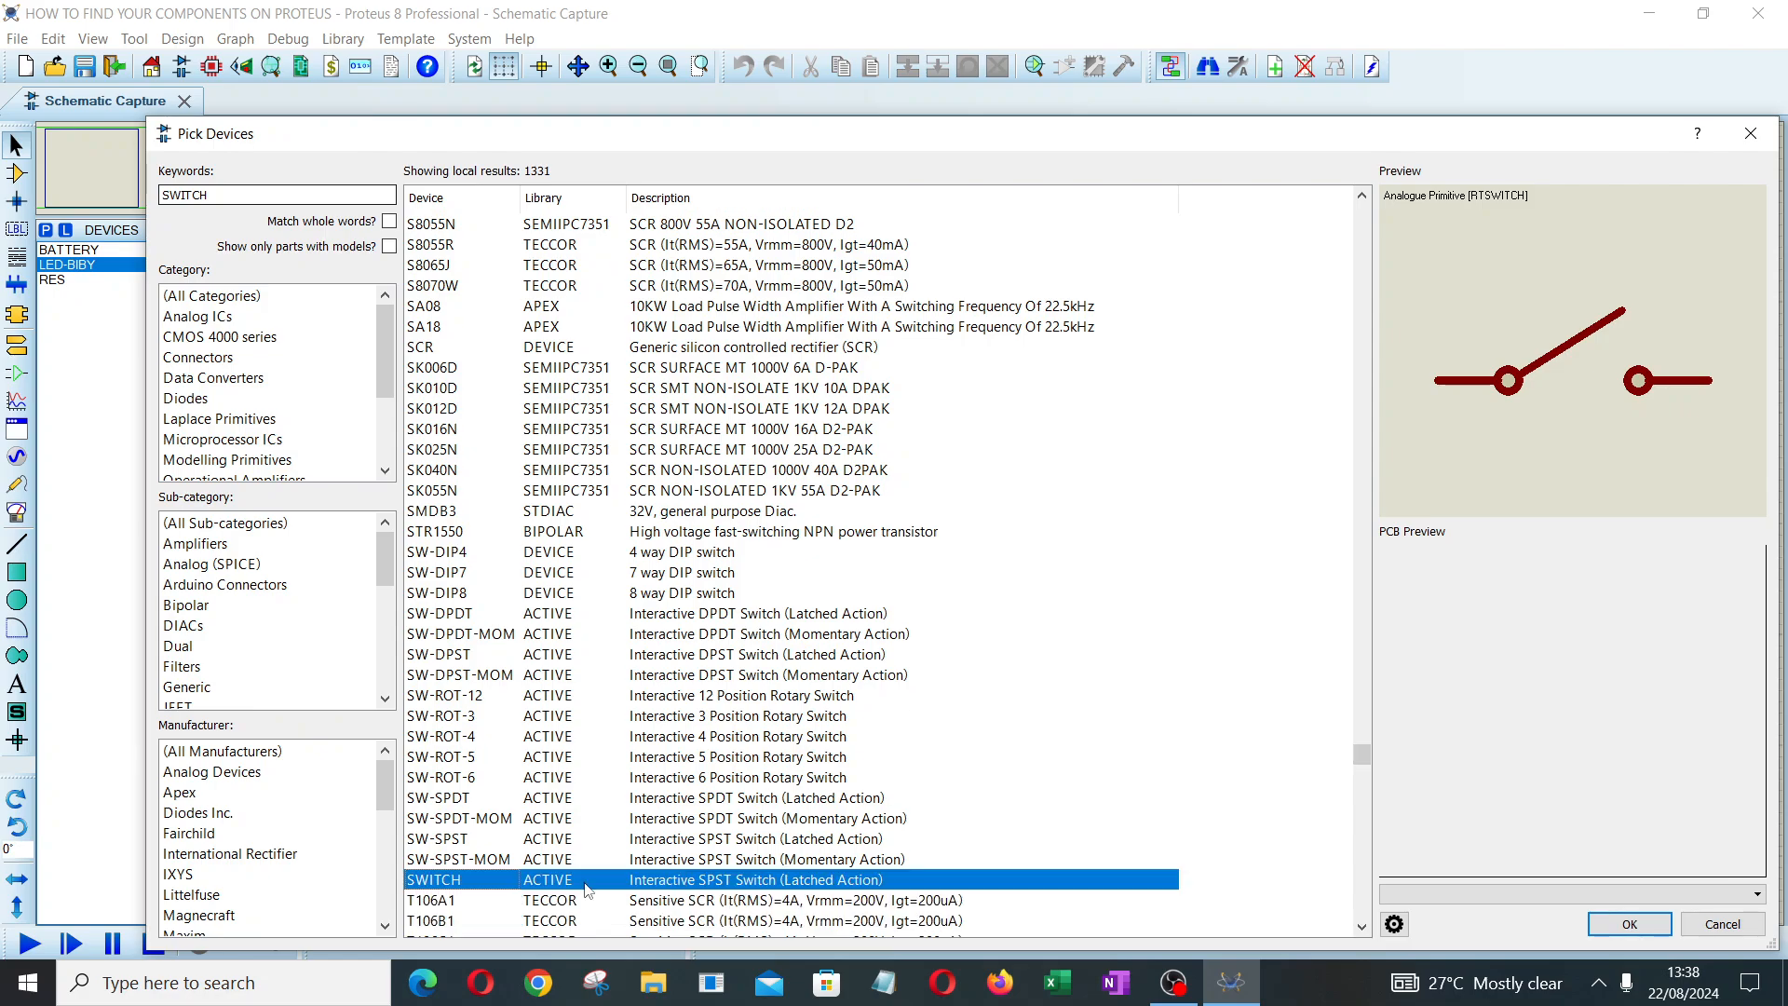
double_click(666, 857)
double_click(666, 839)
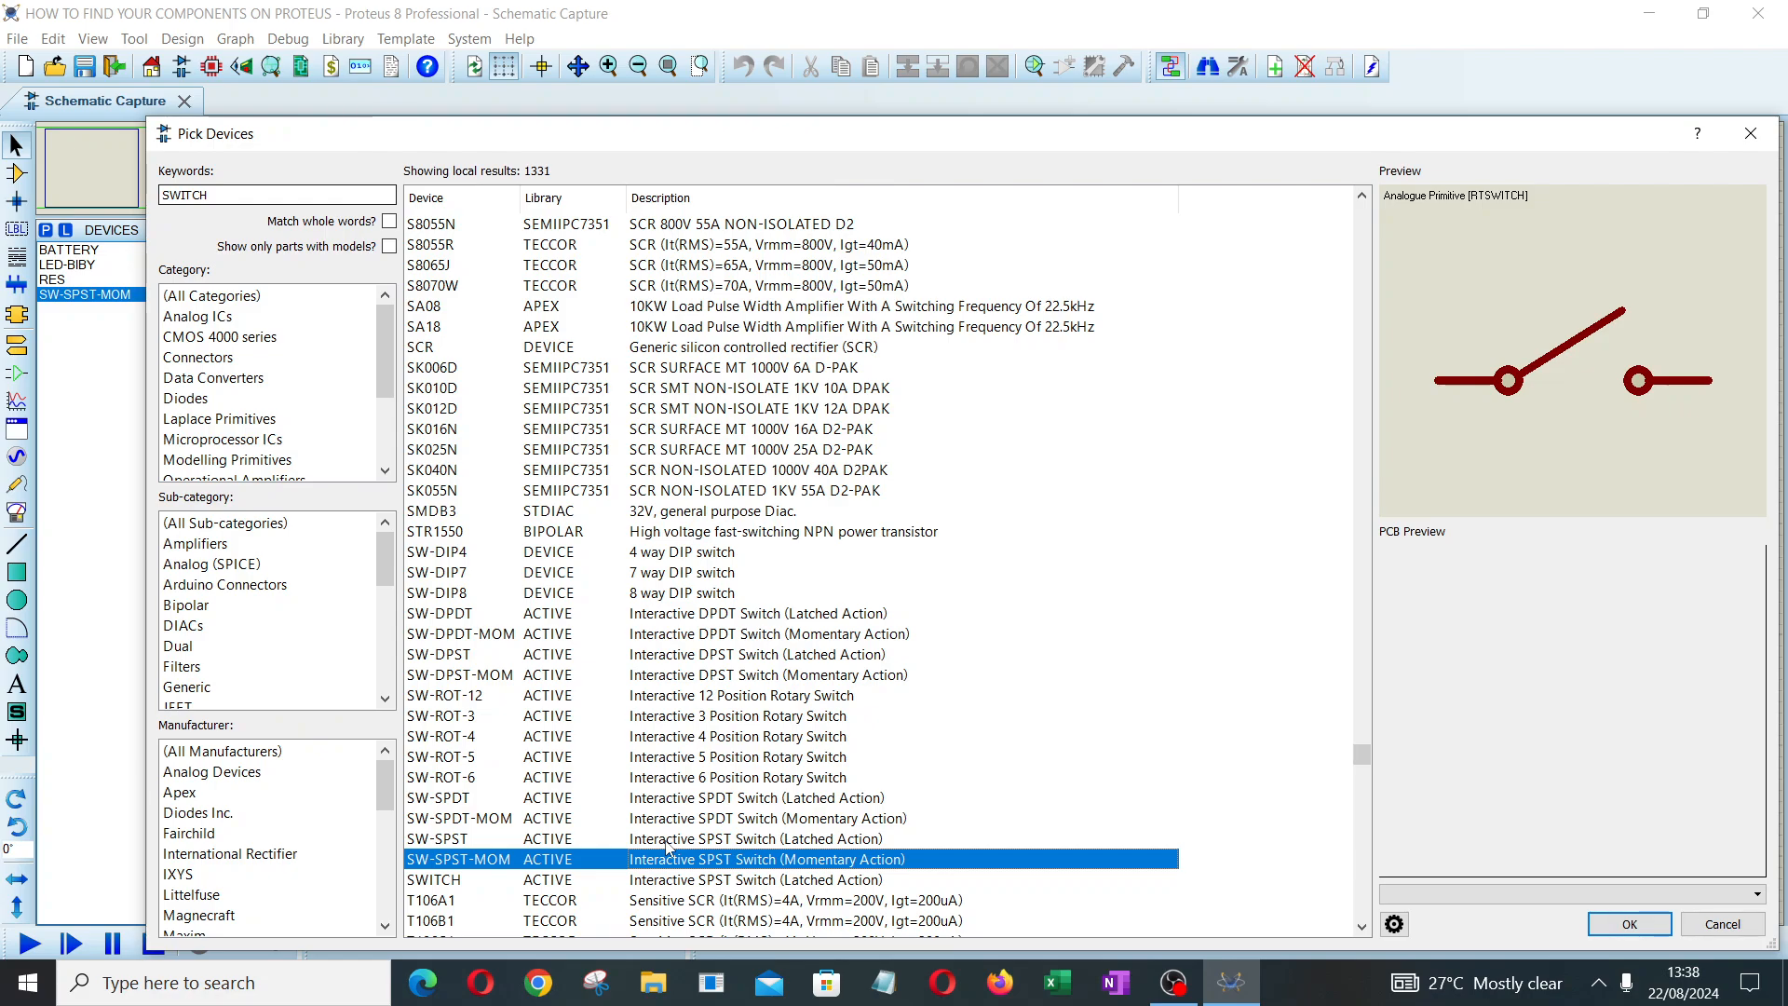
Add the latched SPST switch SW-SPST to the device list and place a BATTERY in the left part of the sheet
click(1631, 927)
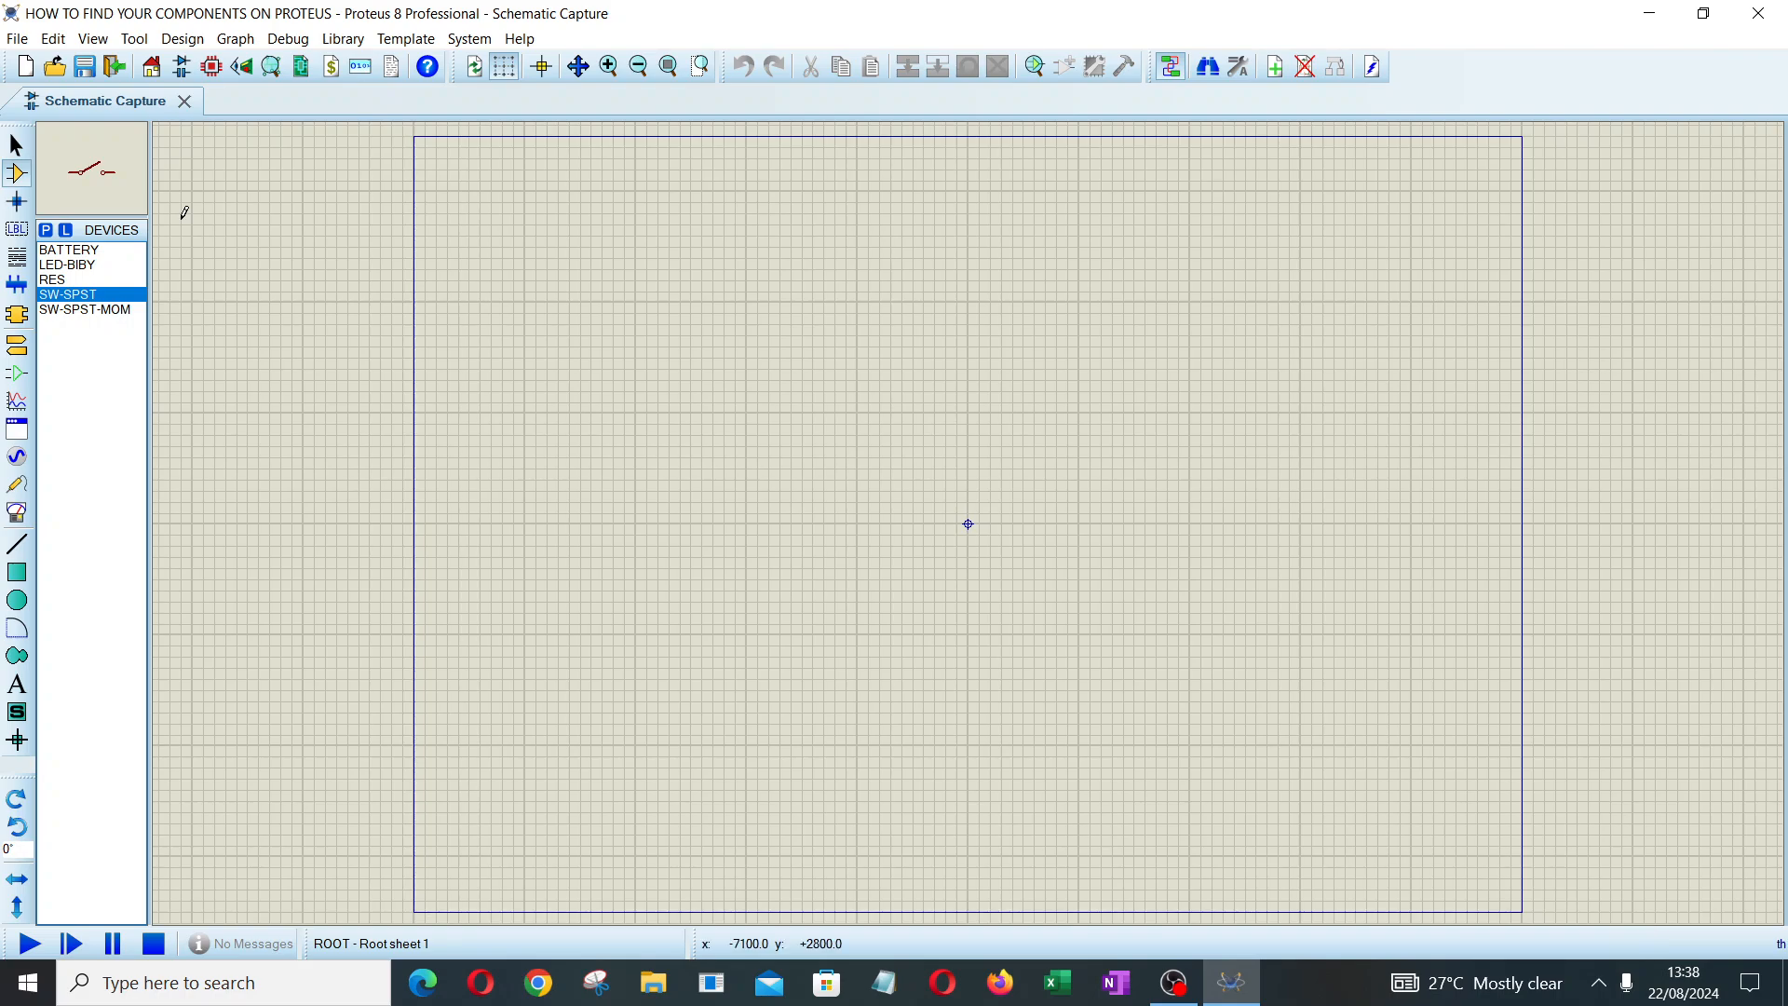
click(75, 259)
click(690, 517)
click(690, 518)
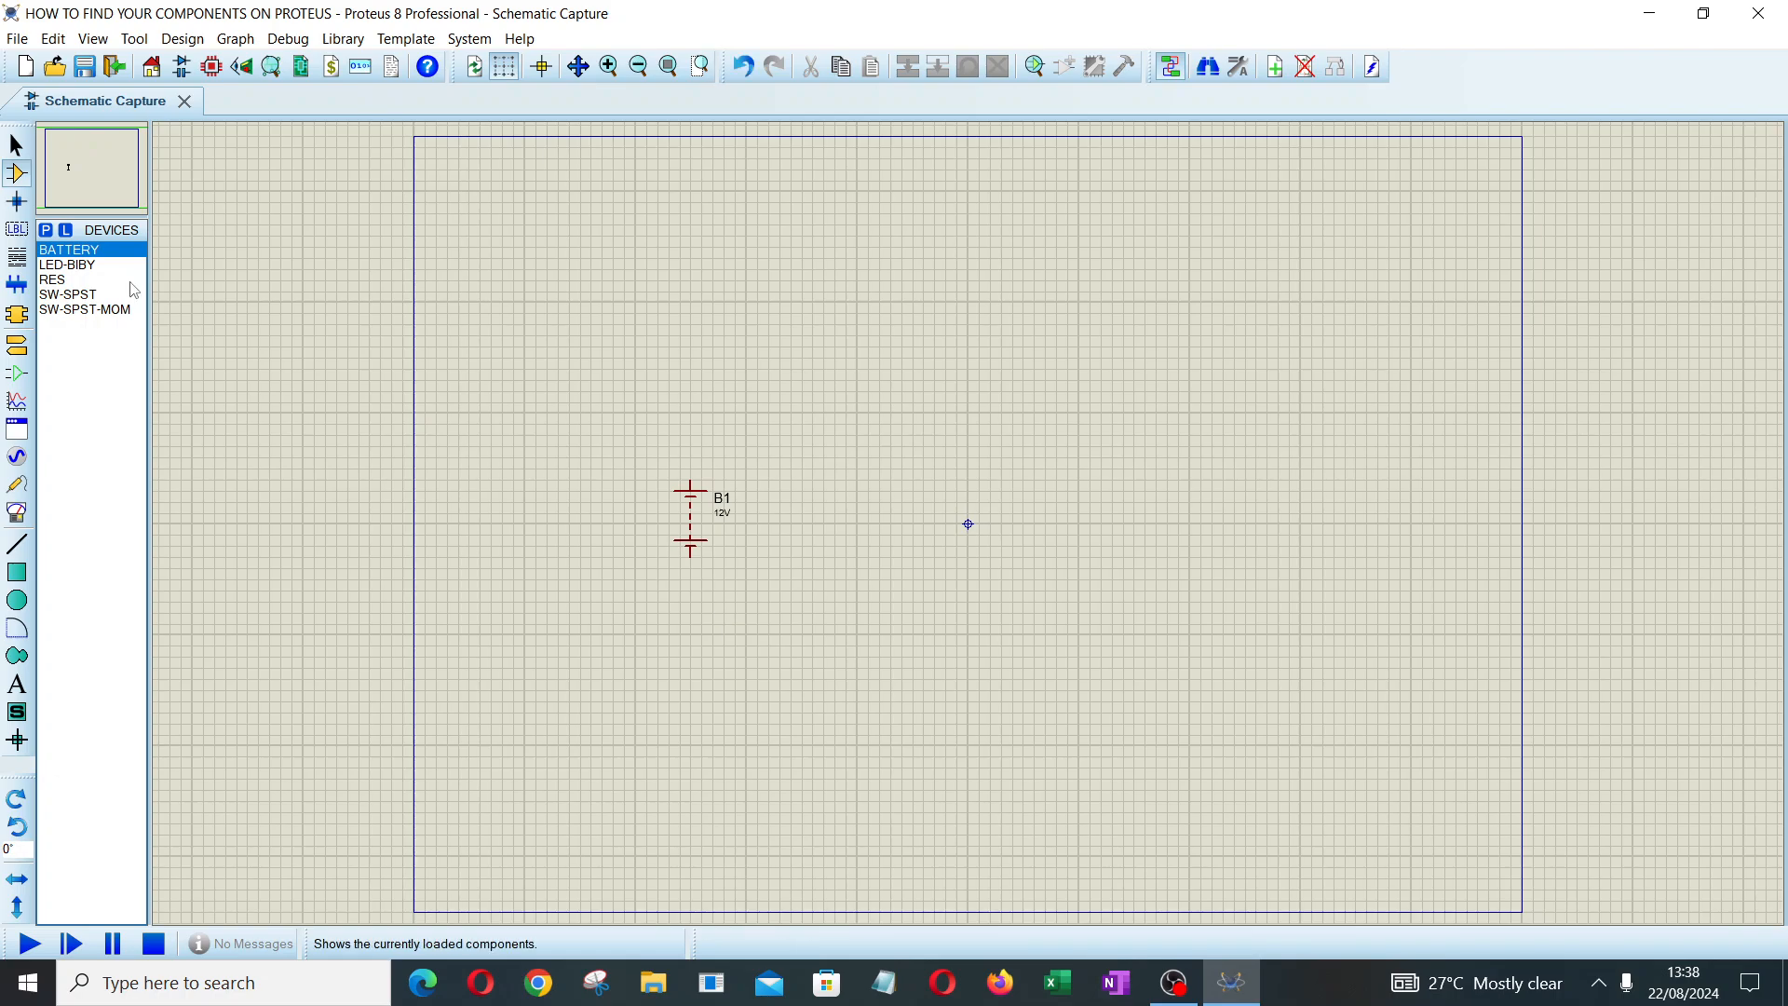
Place the latched switch SW-SPST on the schematic, above and to the right of the battery
click(62, 311)
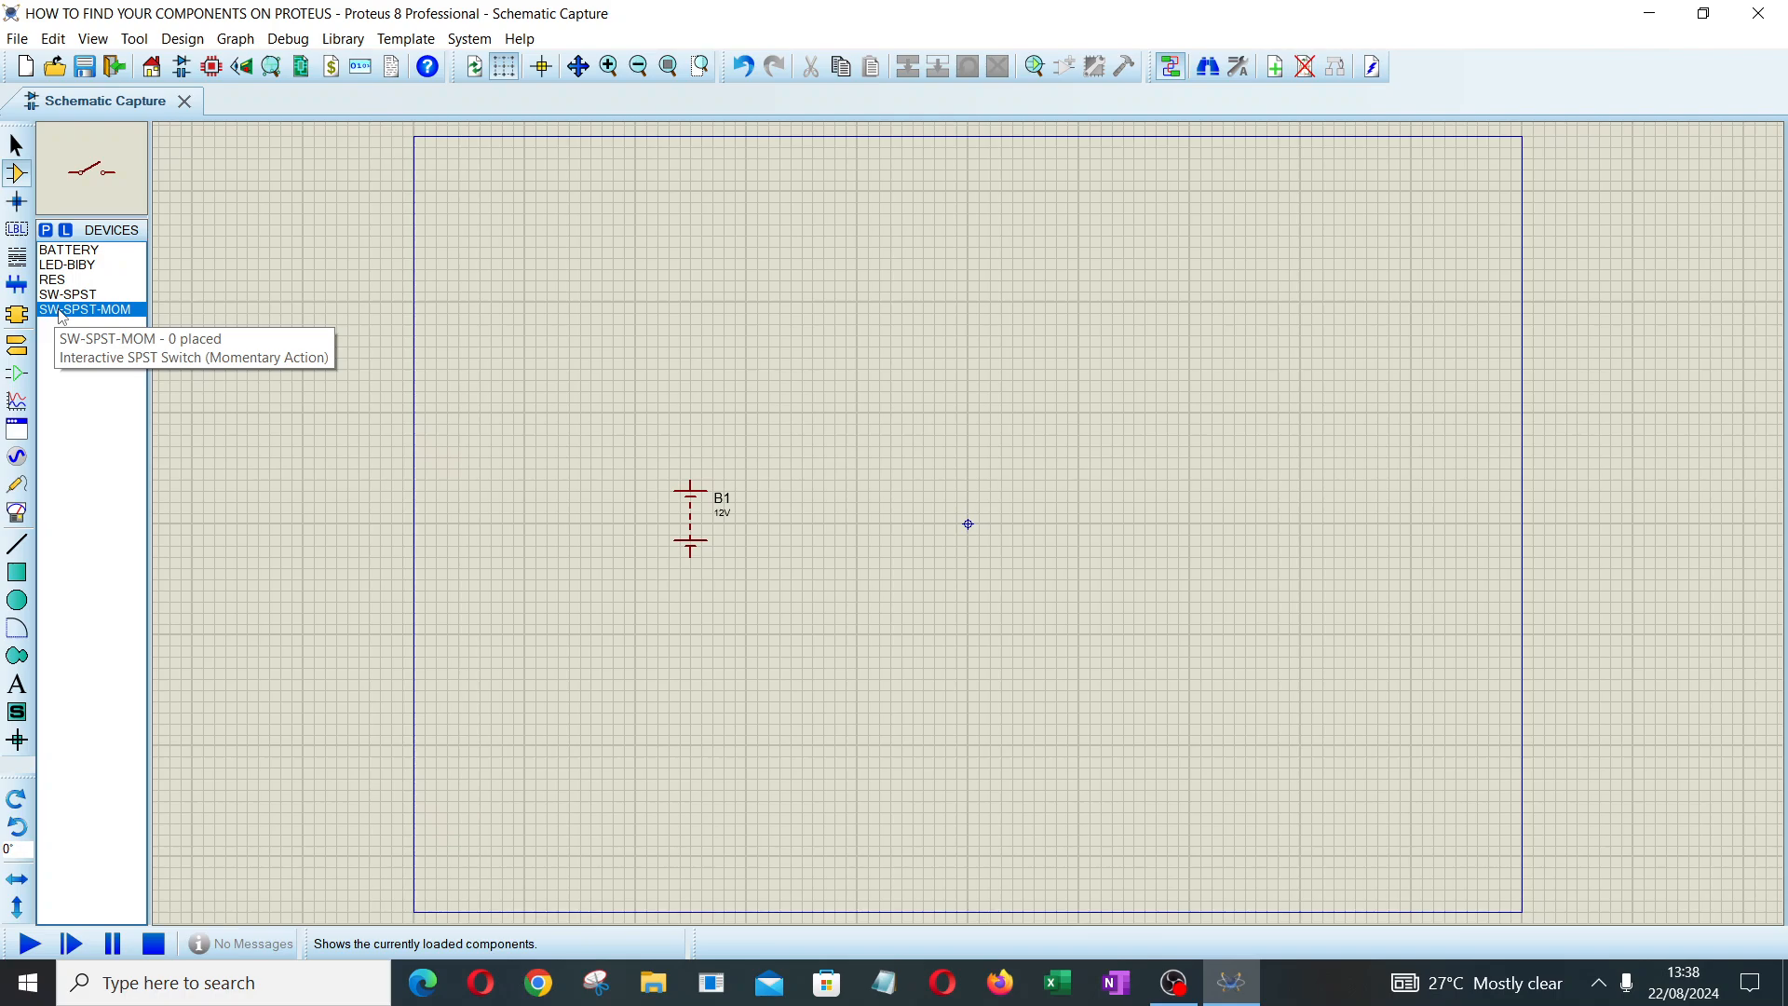
click(66, 294)
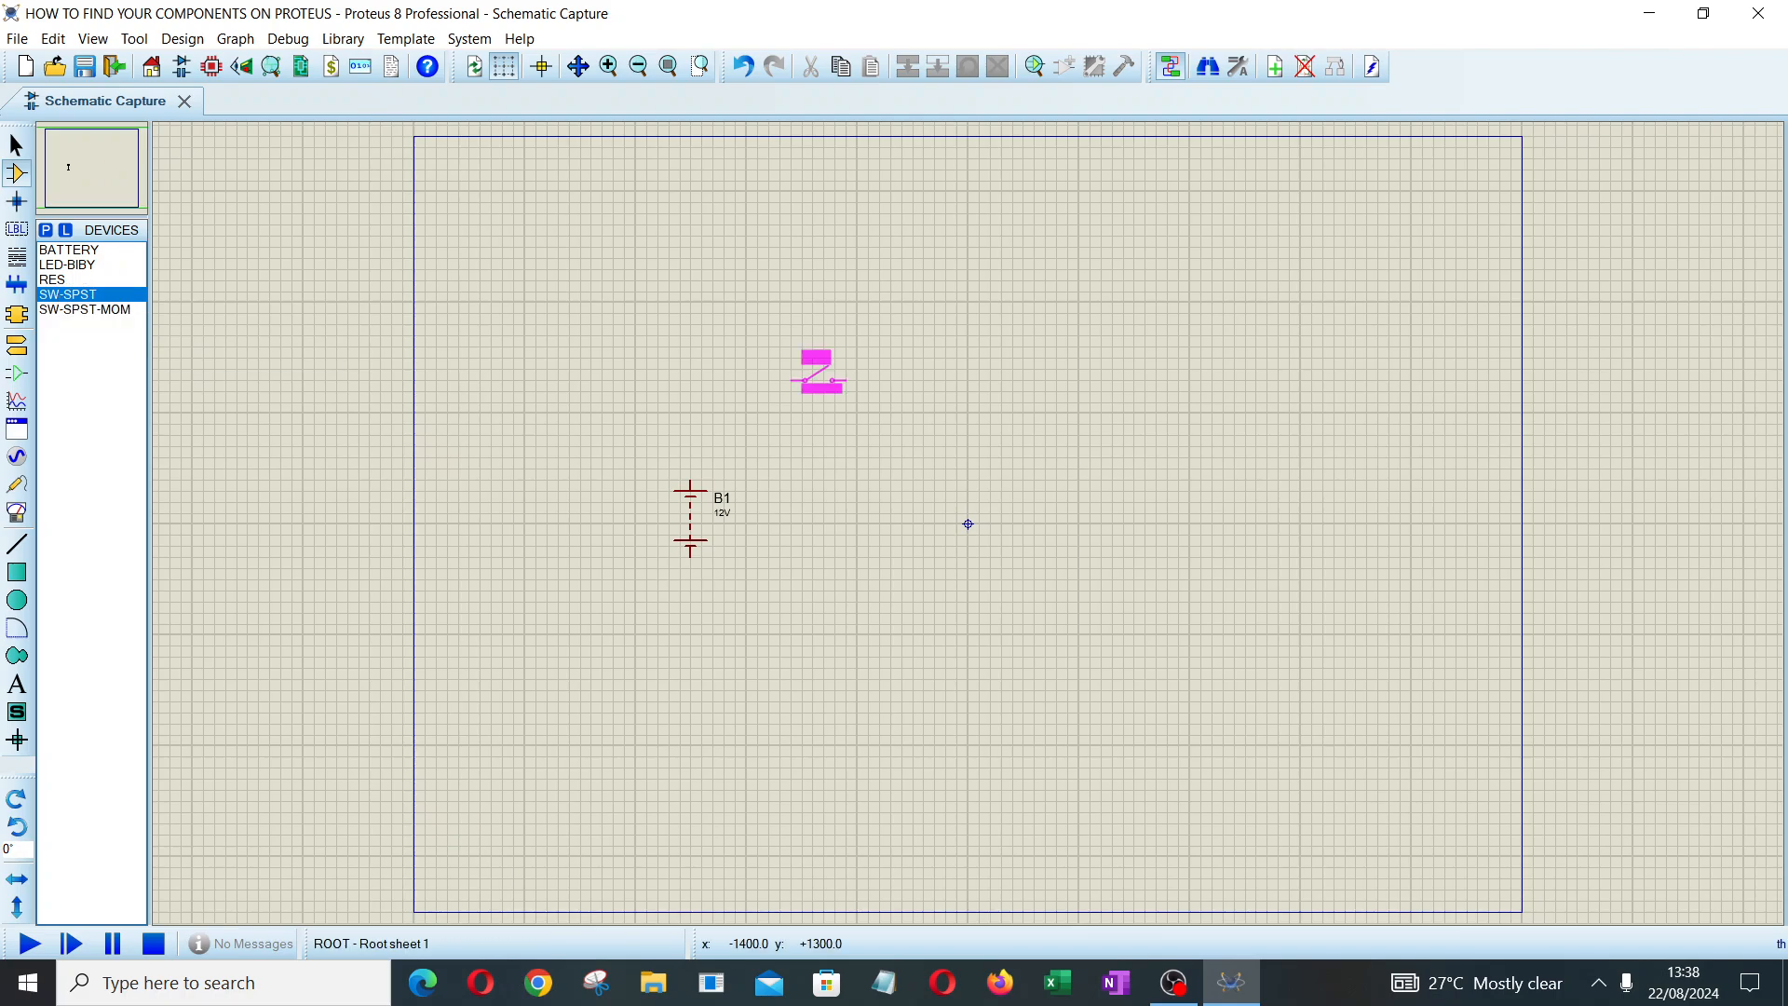
click(817, 373)
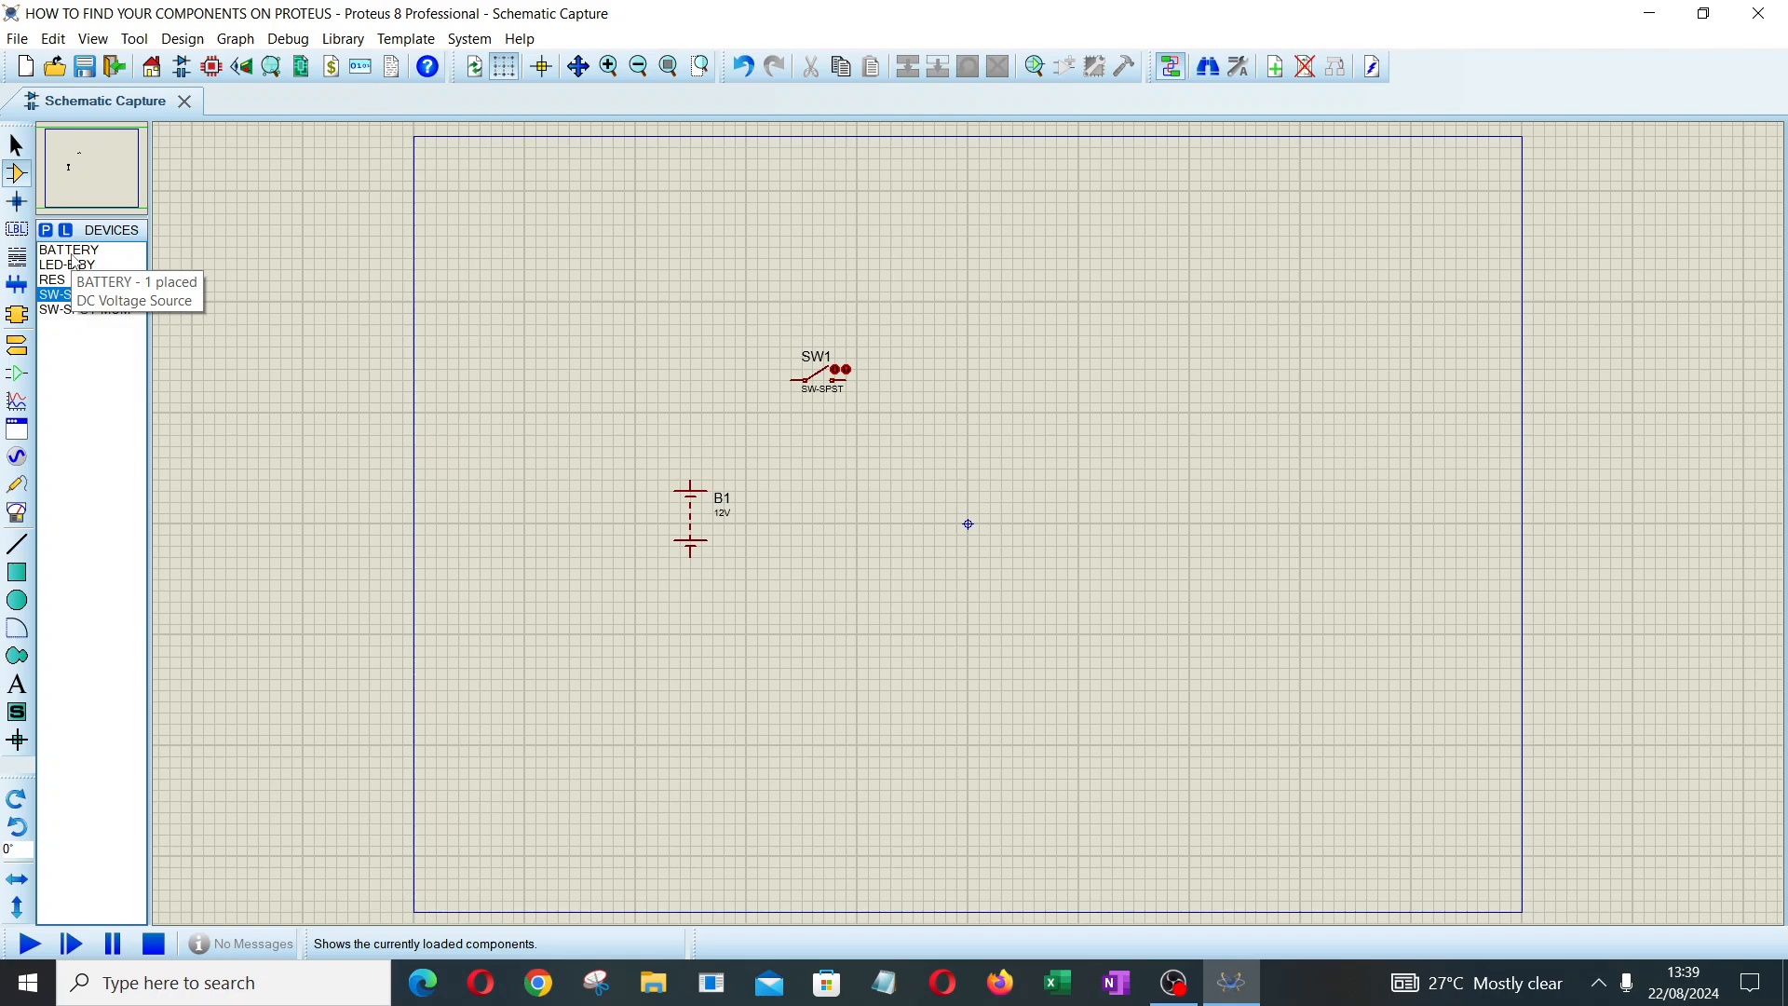
Place the RES resistor to the right of the switch and the LED-BIBY below and to the right of the resistor
click(52, 279)
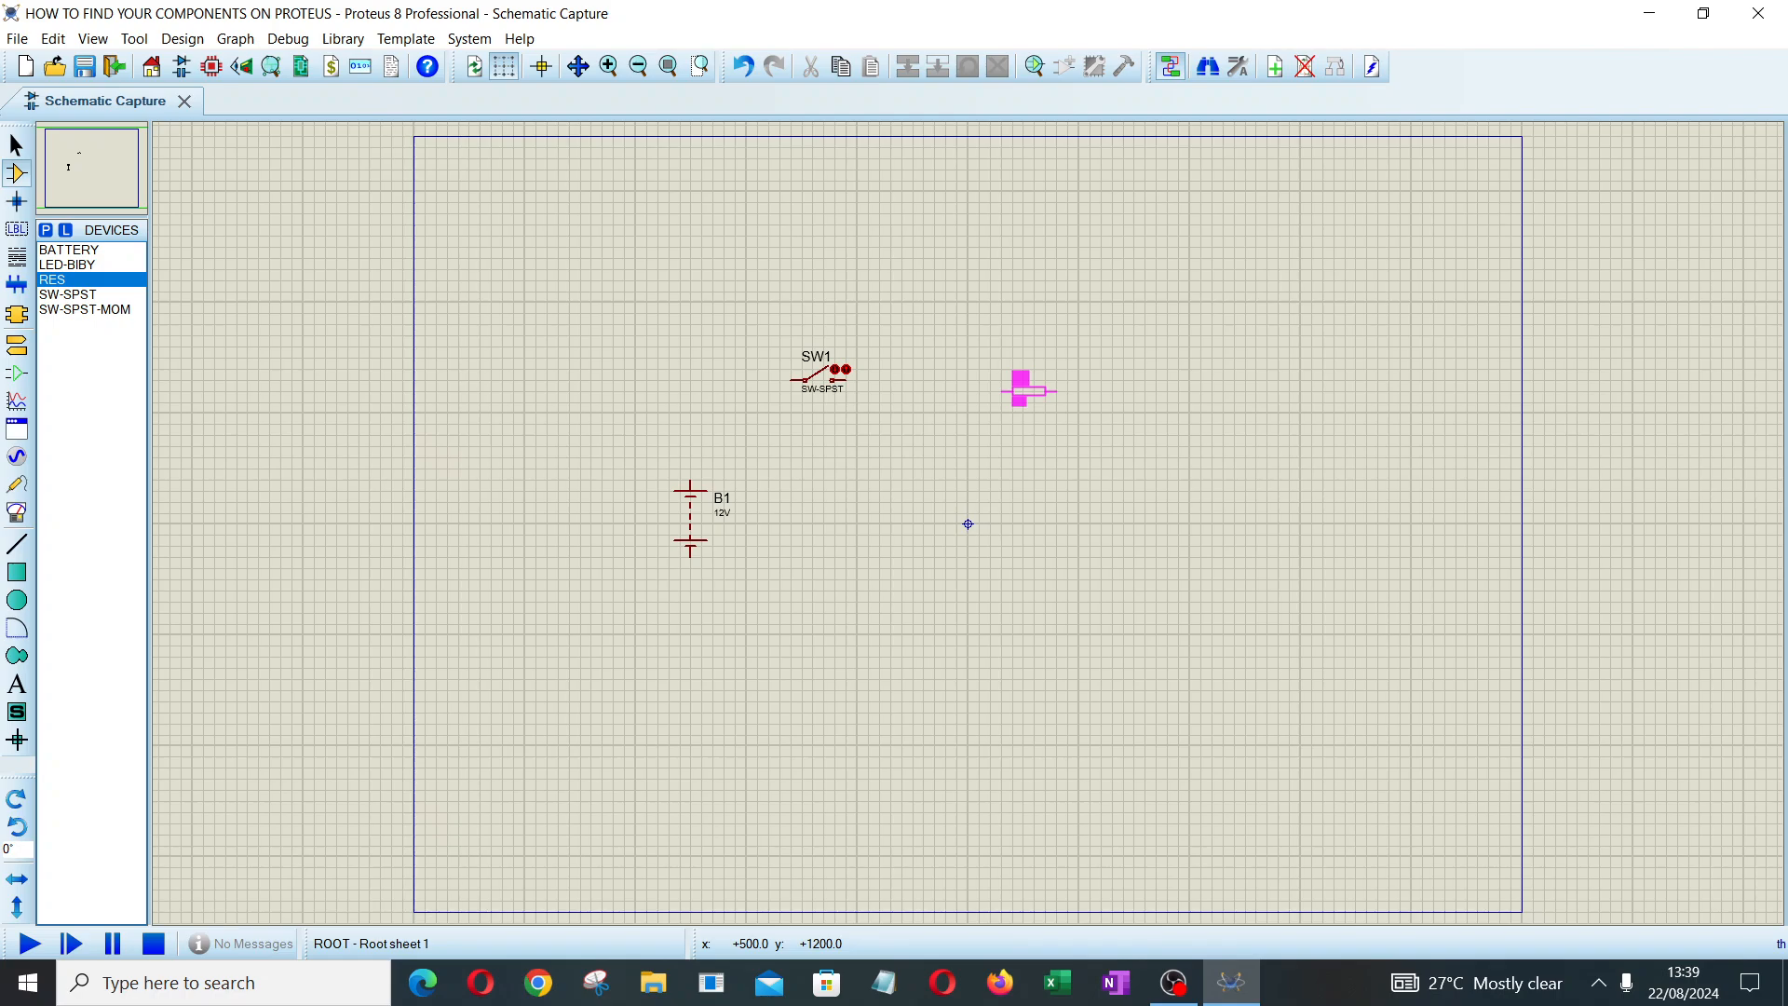
click(1028, 389)
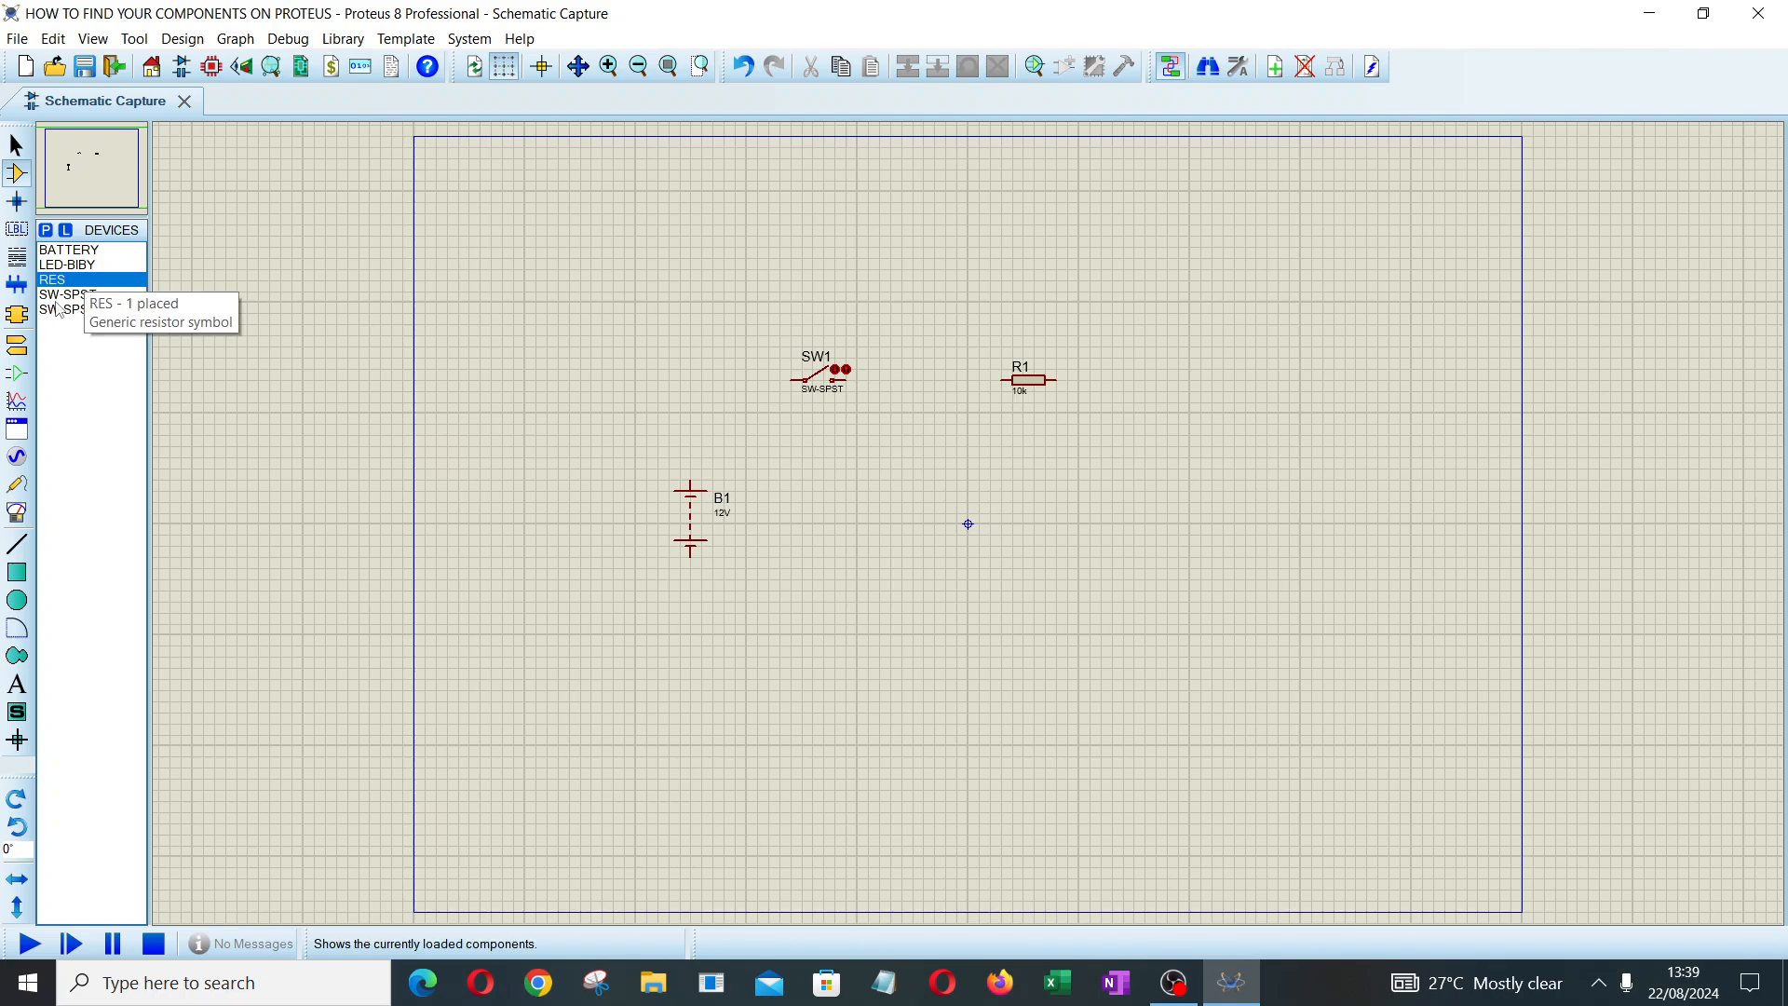
click(65, 264)
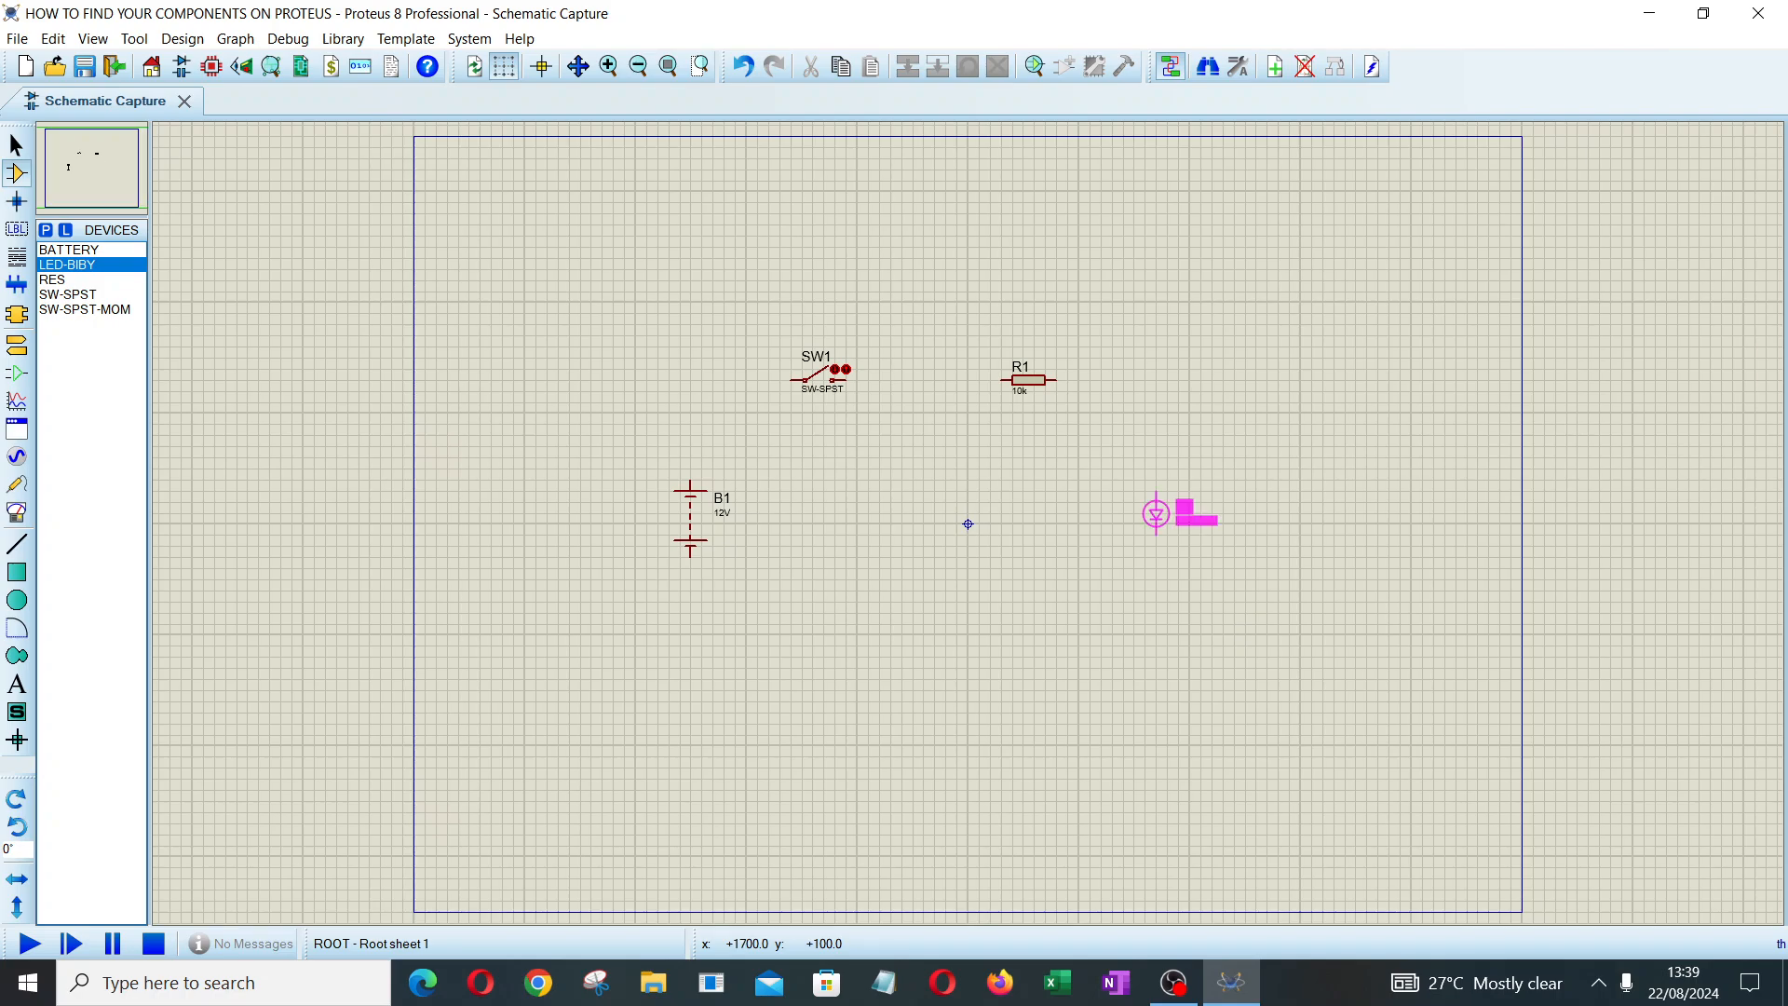
click(1156, 512)
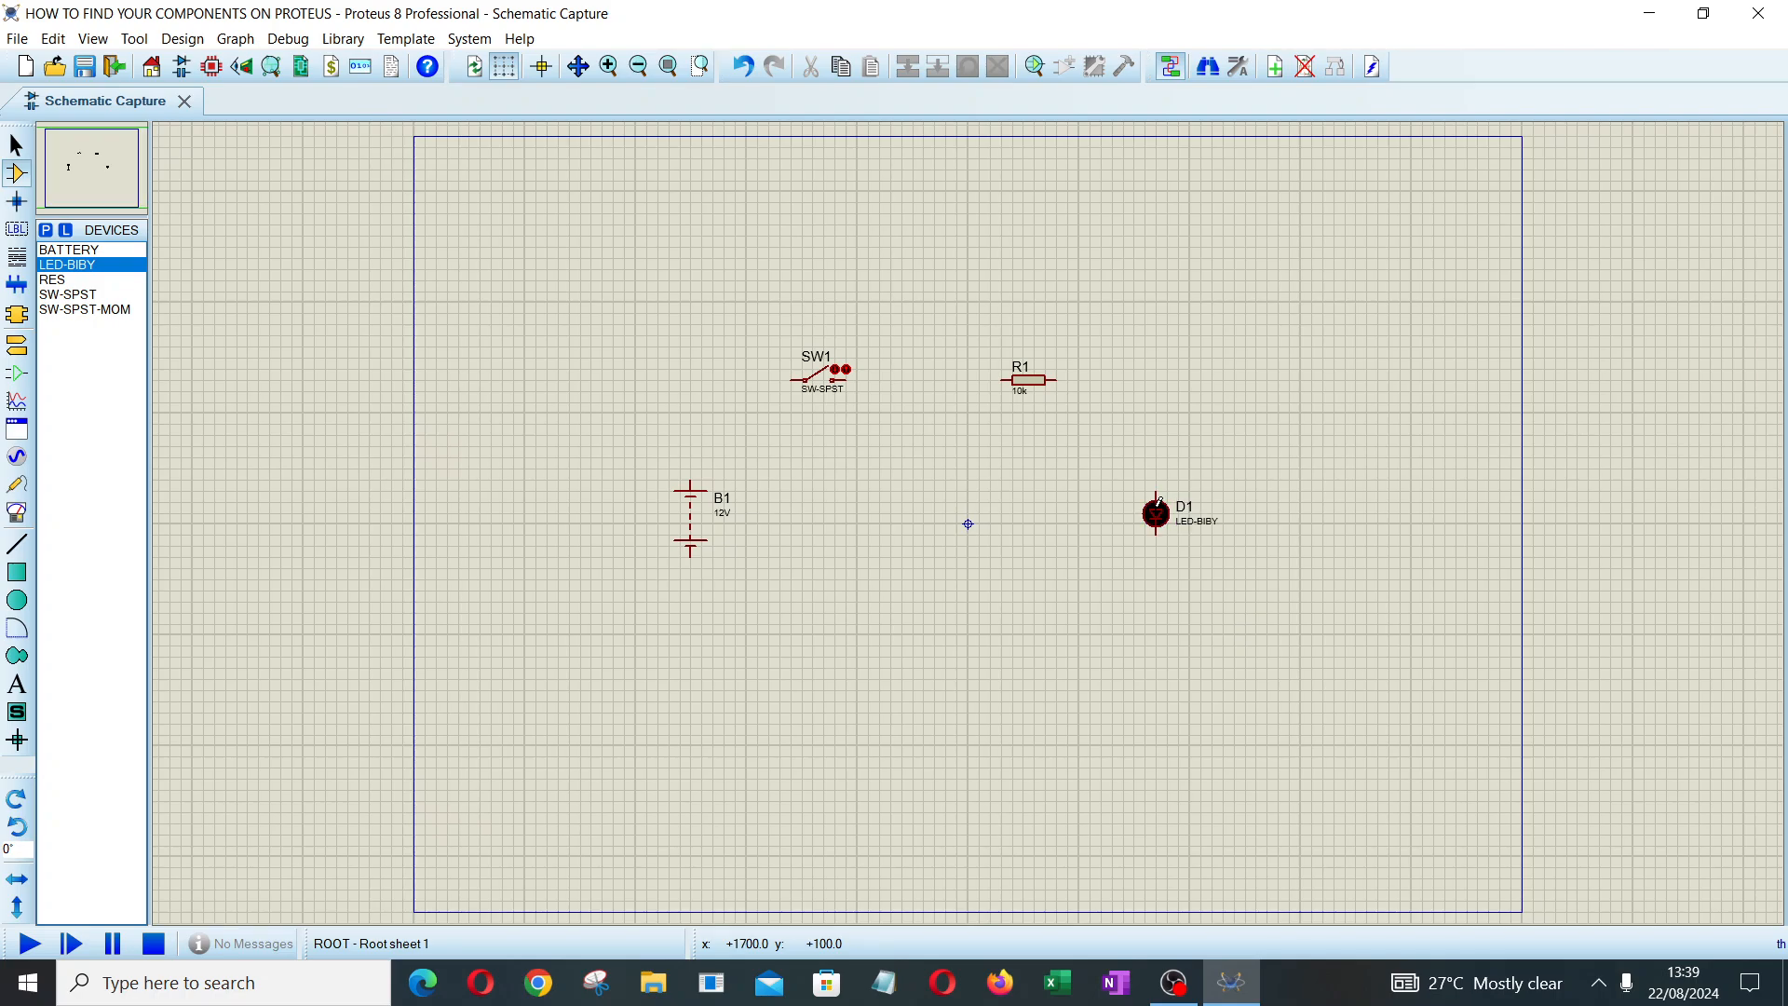
Wire the battery, switch, resistor and LED in series, returning from the LED's lower pin to the battery's lower pin
click(690, 480)
click(791, 380)
click(845, 380)
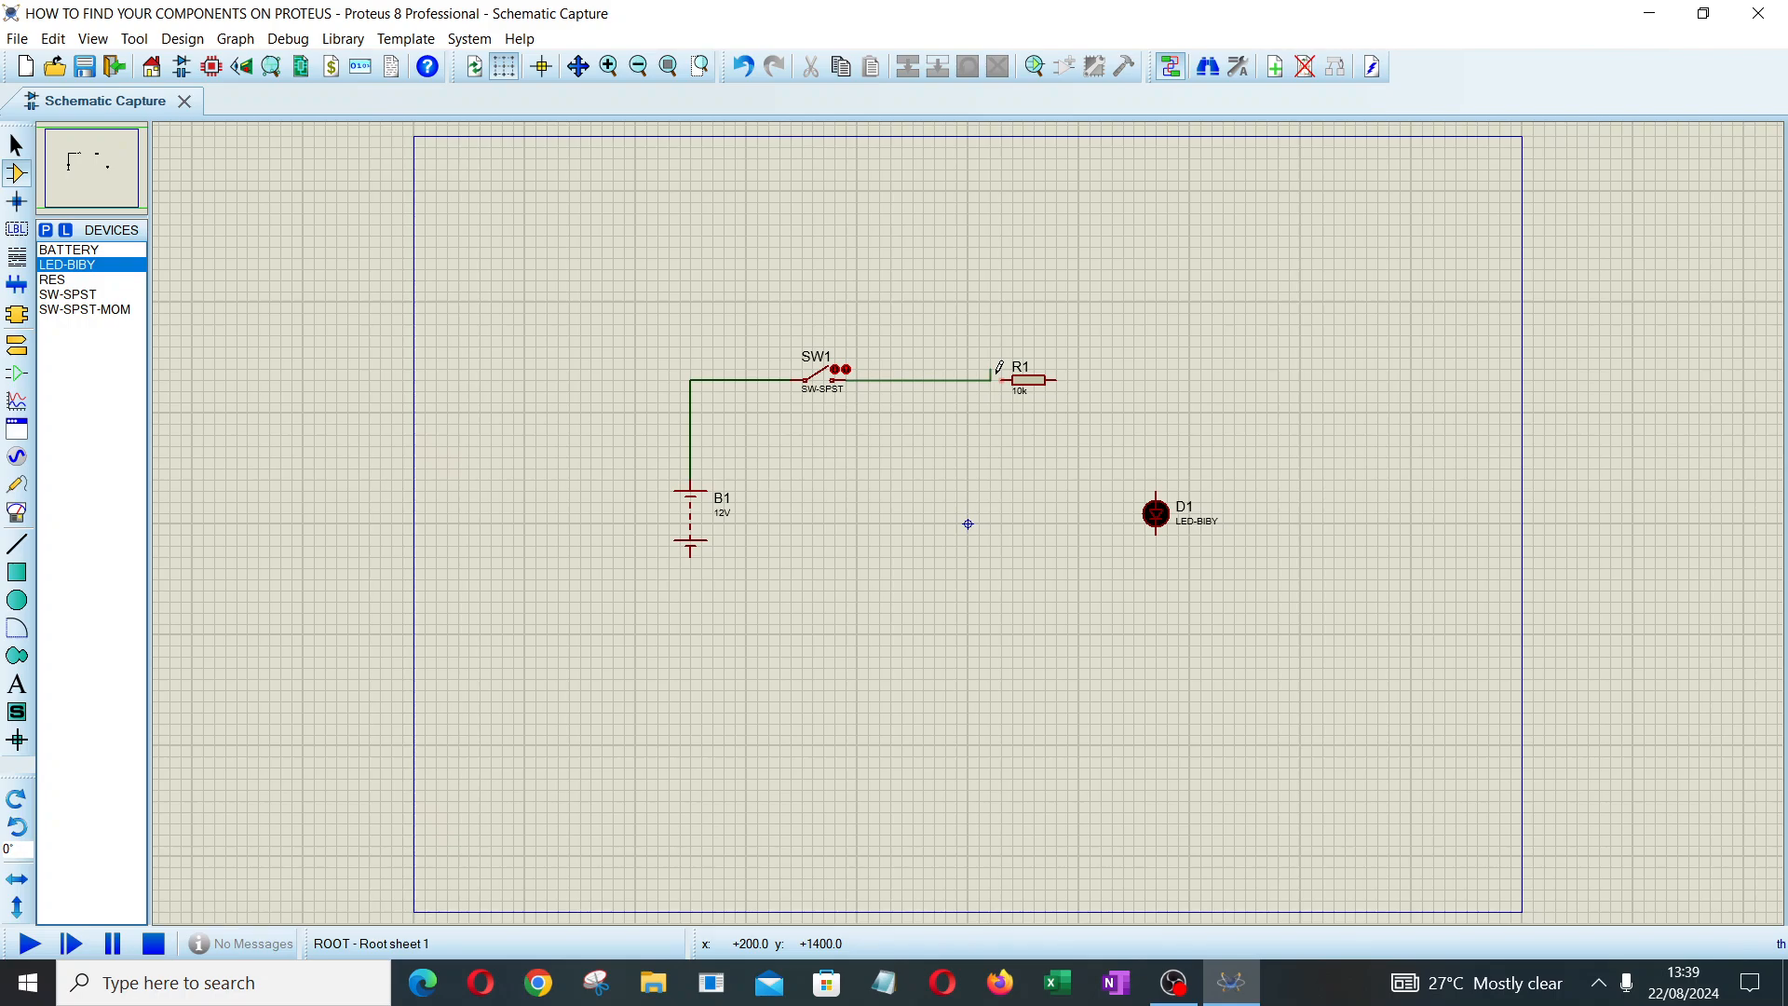
click(1001, 380)
click(1057, 380)
click(1156, 492)
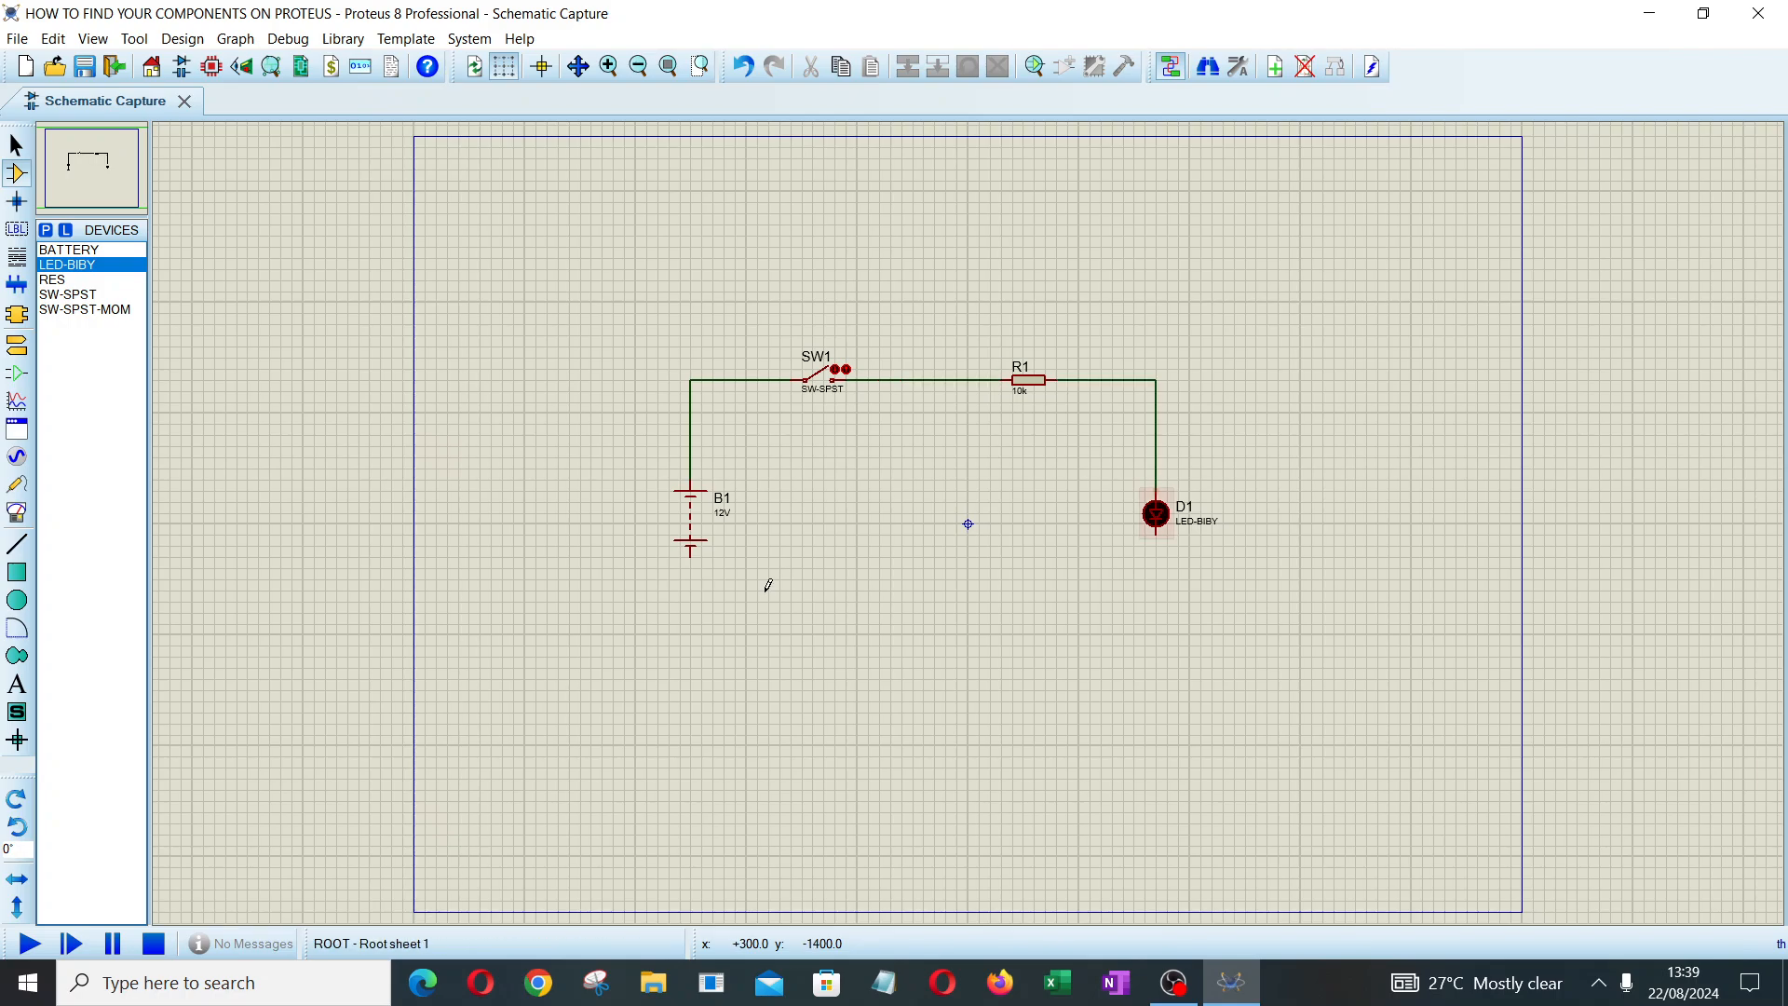
click(690, 555)
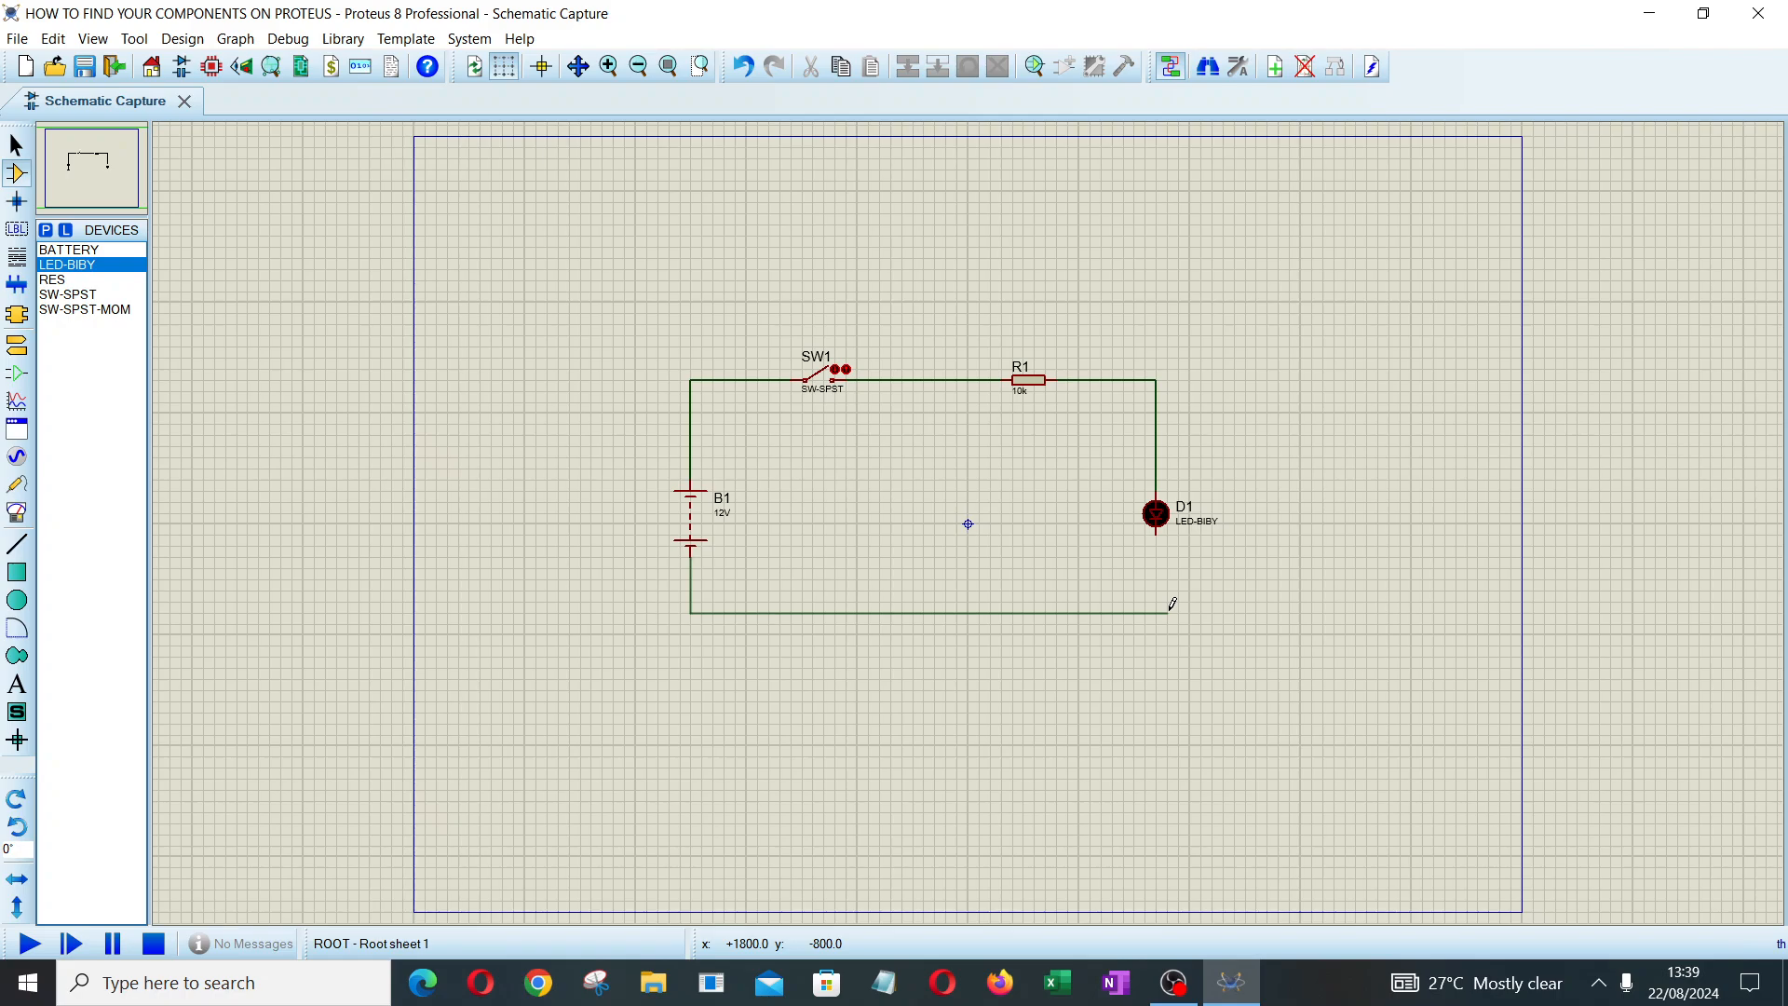
click(1160, 544)
Place a GROUND terminal below the circuit and wire it to the lower wire of the loop
right_click(940, 685)
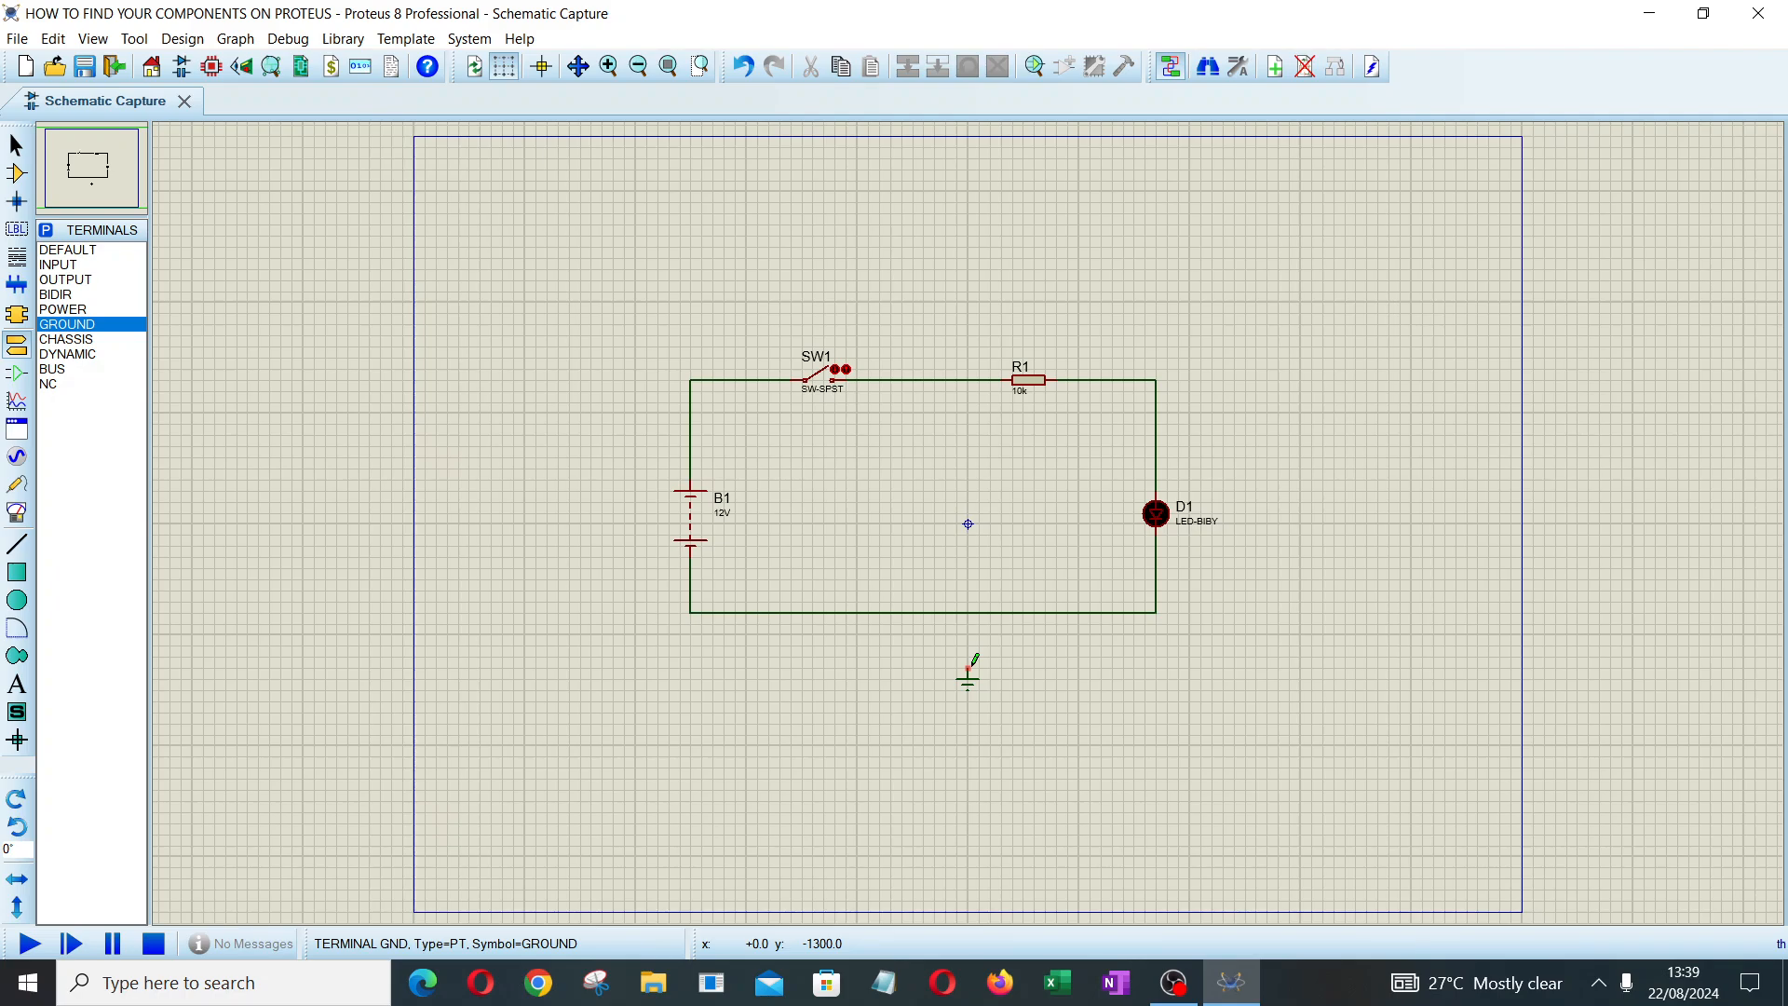
click(969, 667)
click(968, 612)
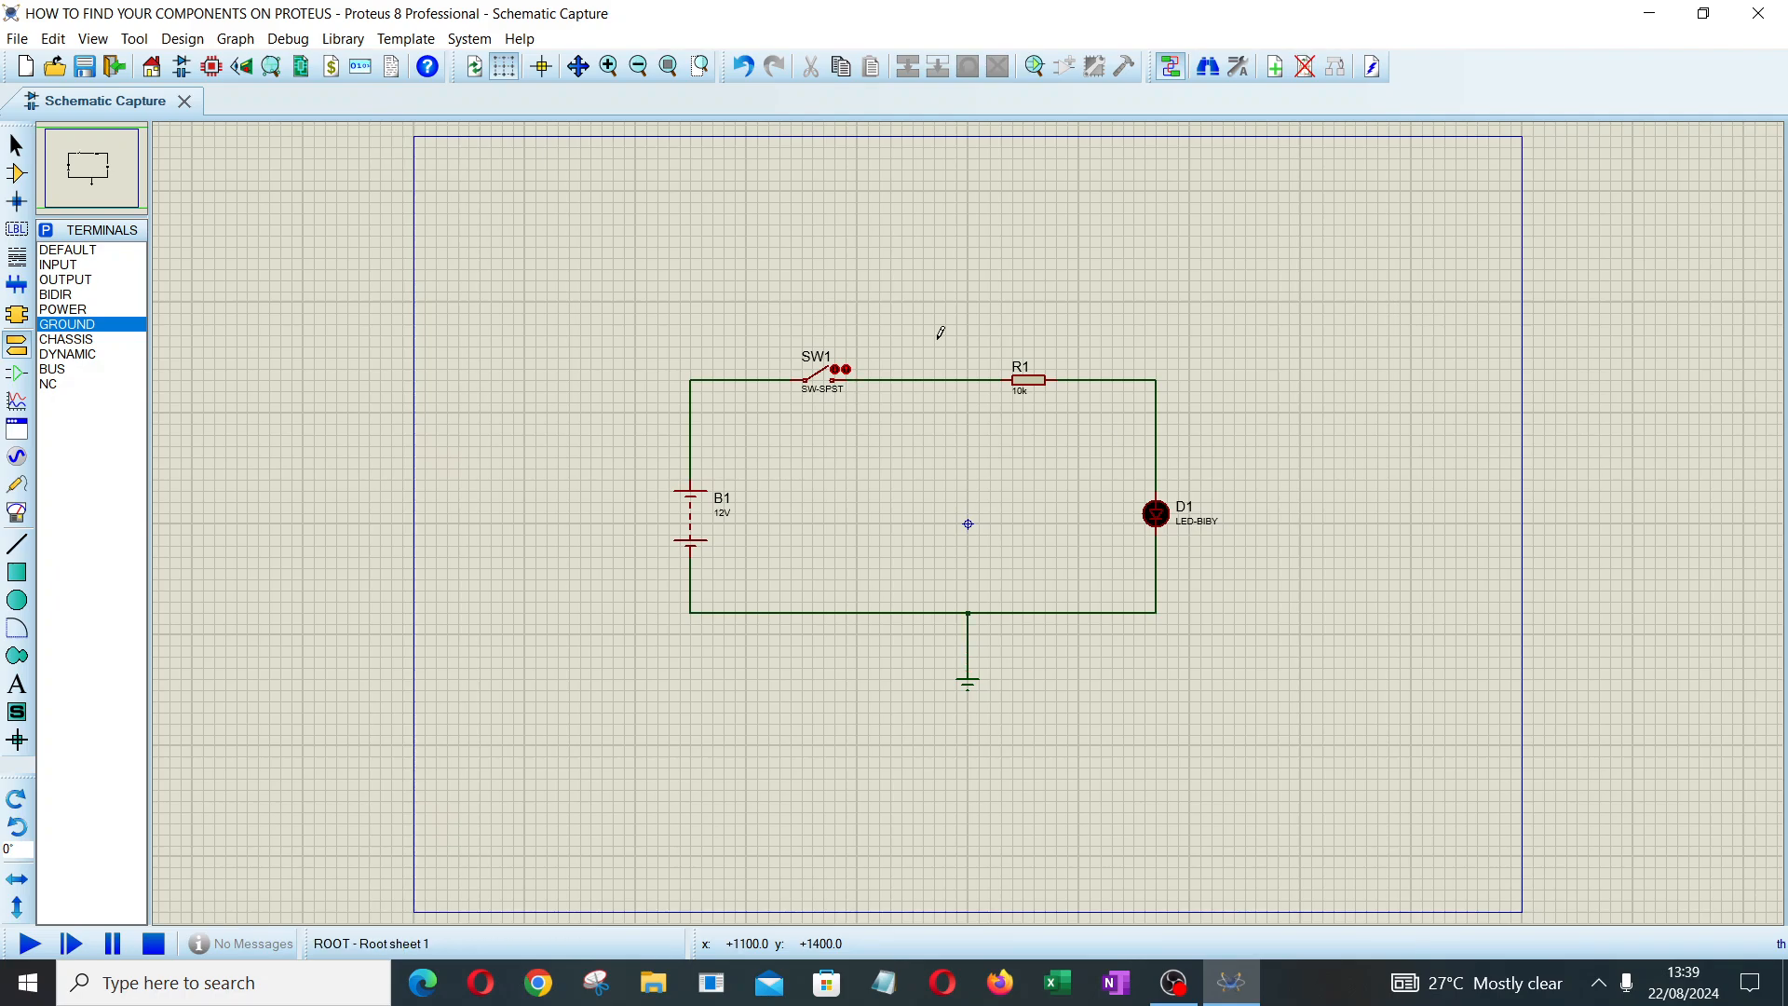
Set the battery's voltage to 24V and its part reference to SUPPLY
double_click(690, 520)
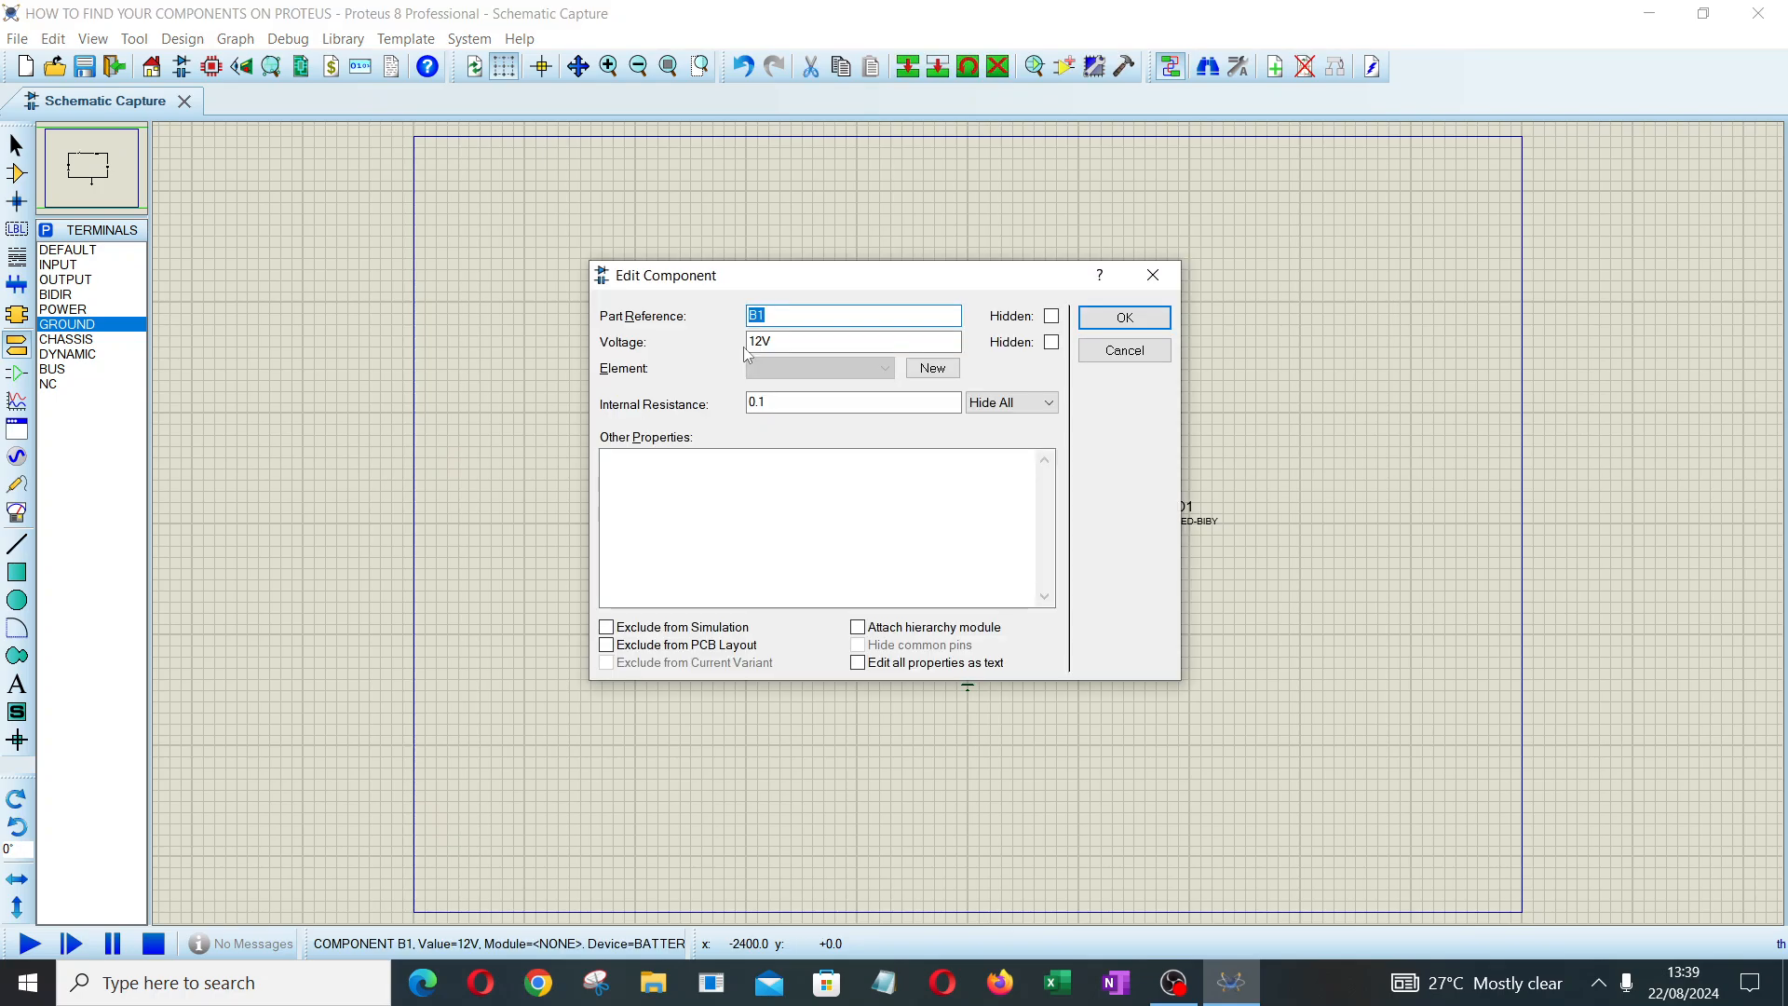
drag(748, 341, 761, 342)
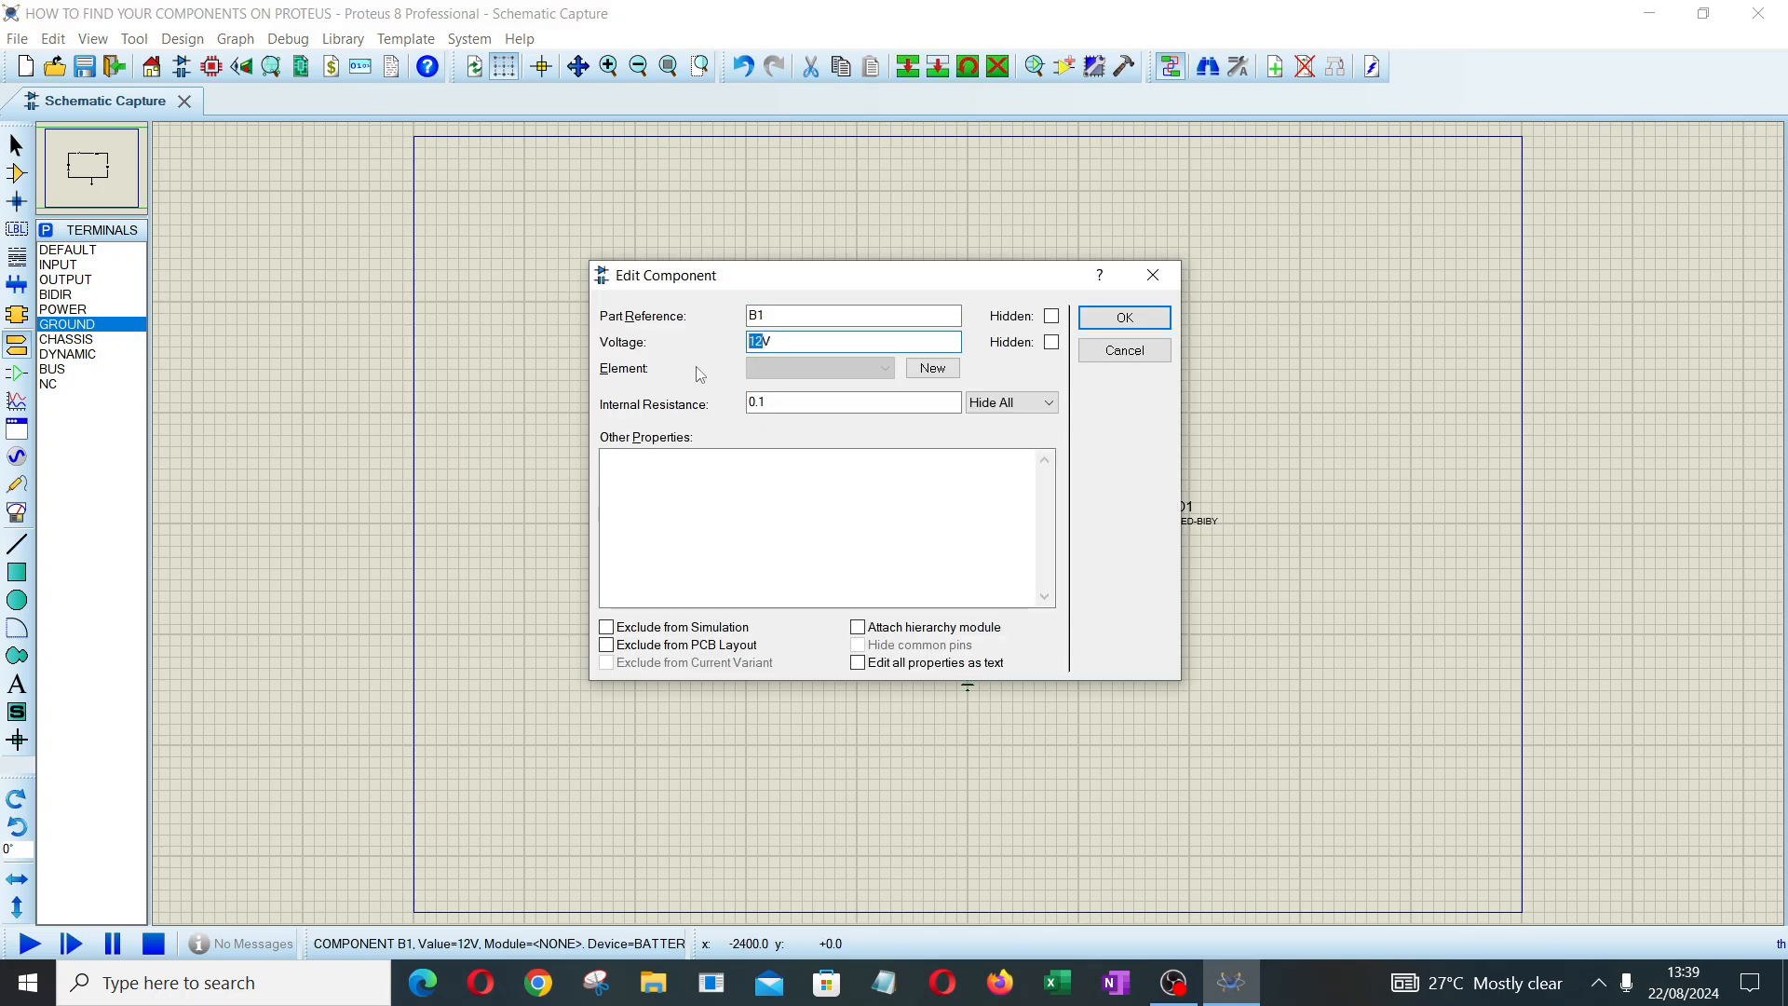
text(24)
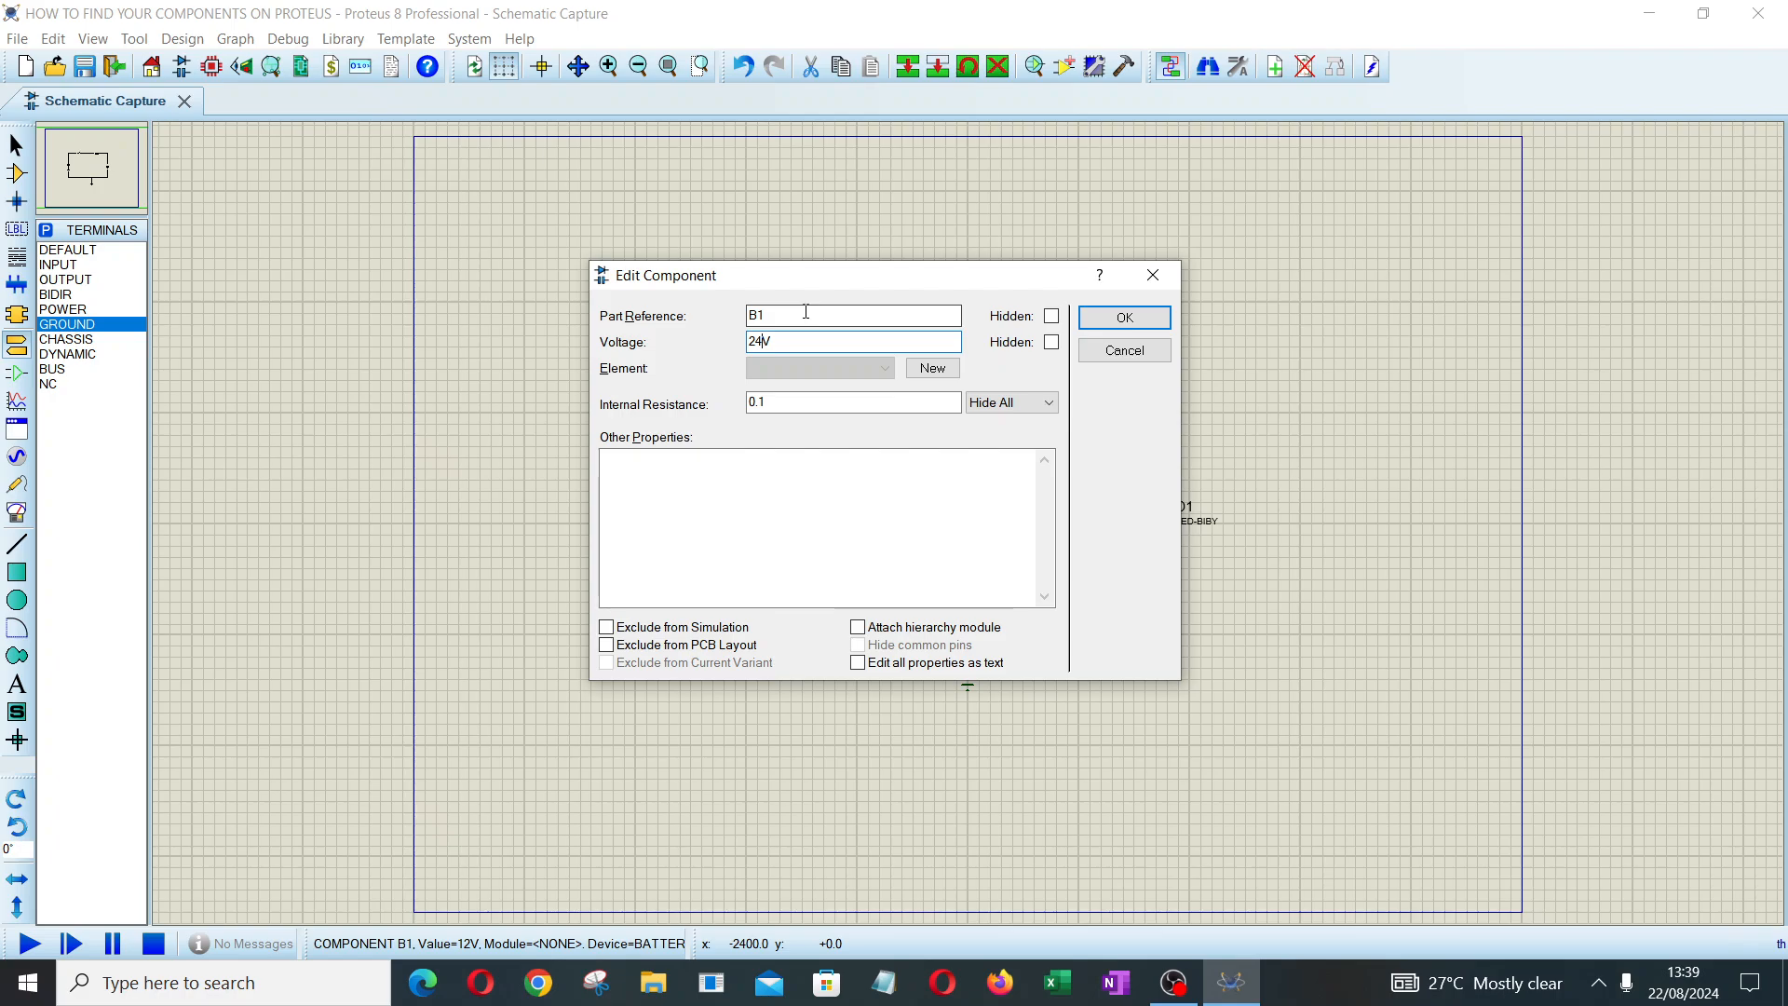
double_click(807, 315)
text(SUPPLU)
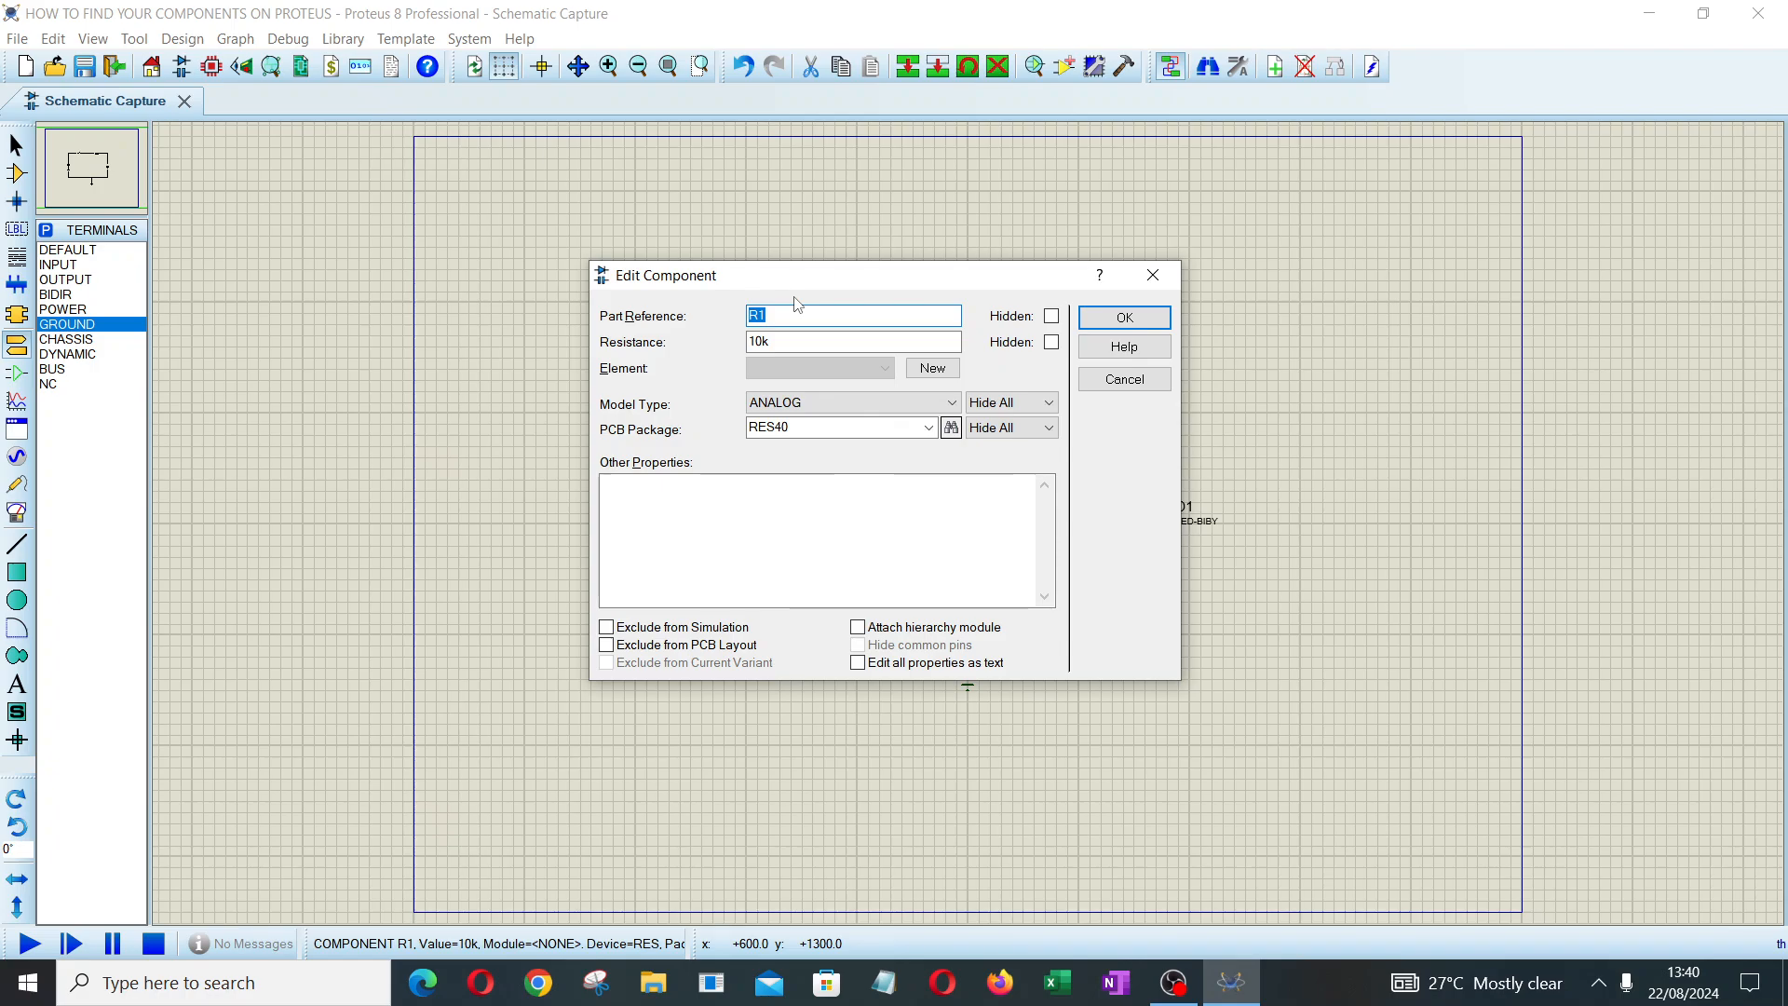
Change the resistor's part reference to LIMITING RESISTOR
text(LIMITING RESISTOR)
key(Return)
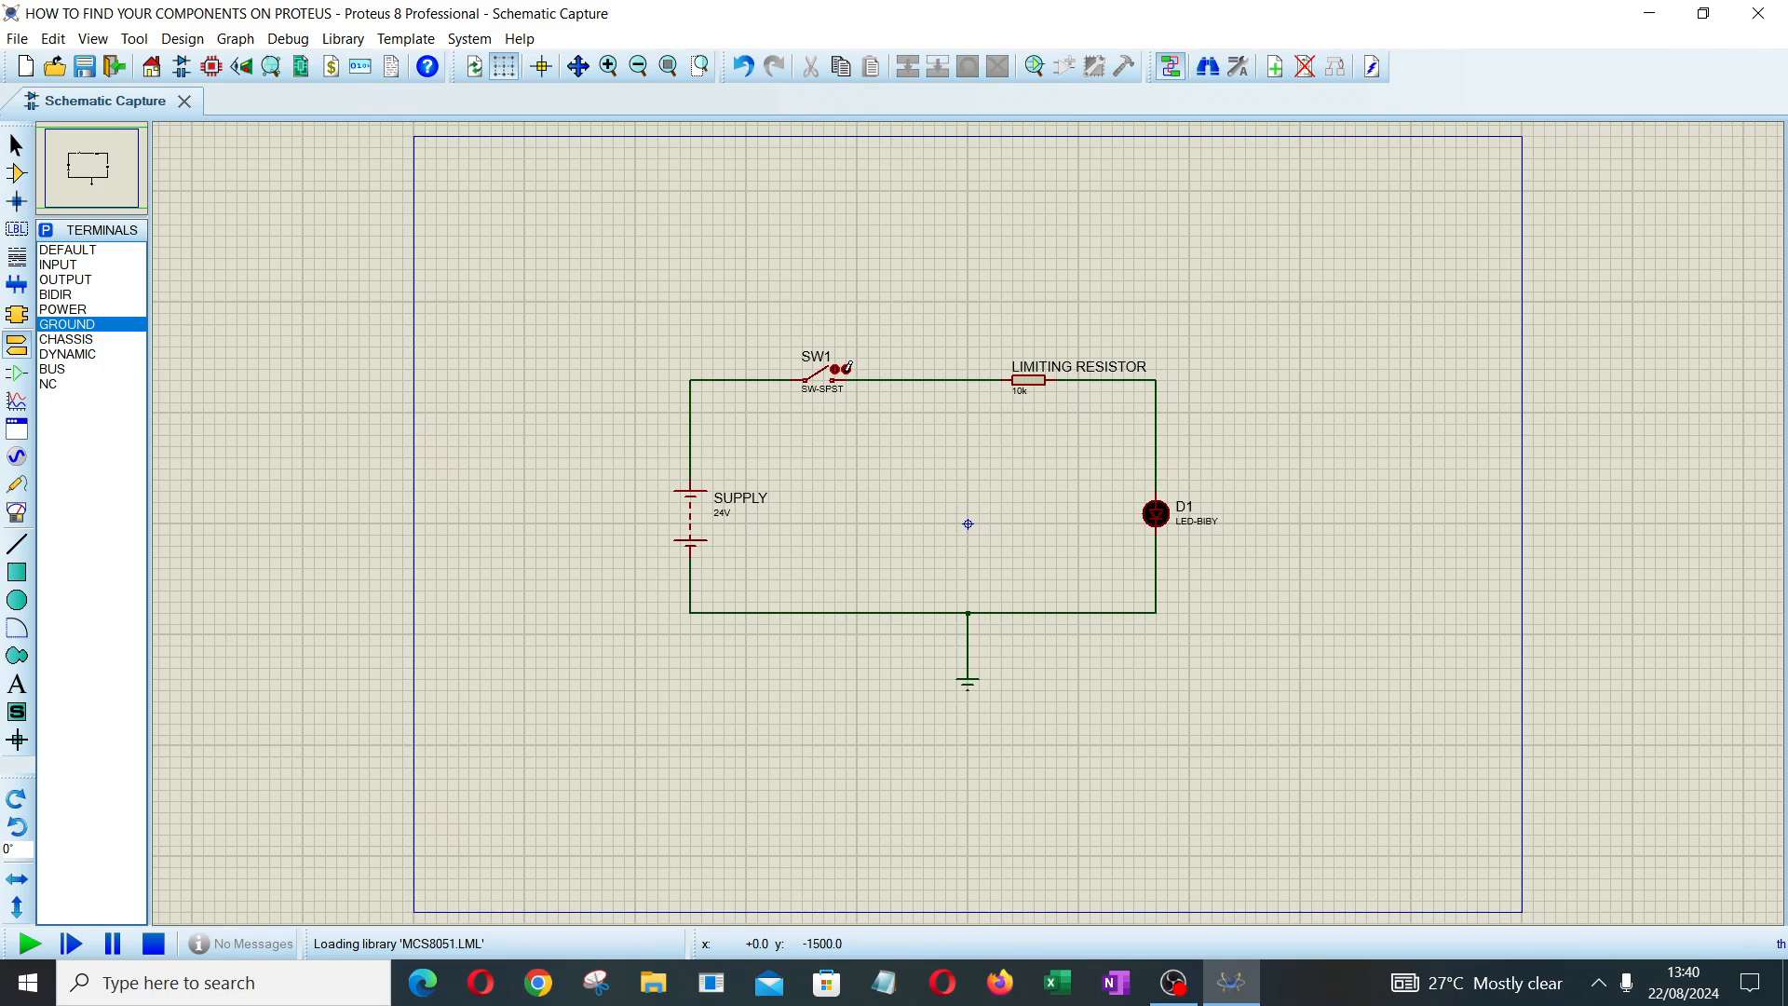
Close switch SW1 while the simulation runs and examine how the LED responds
click(844, 371)
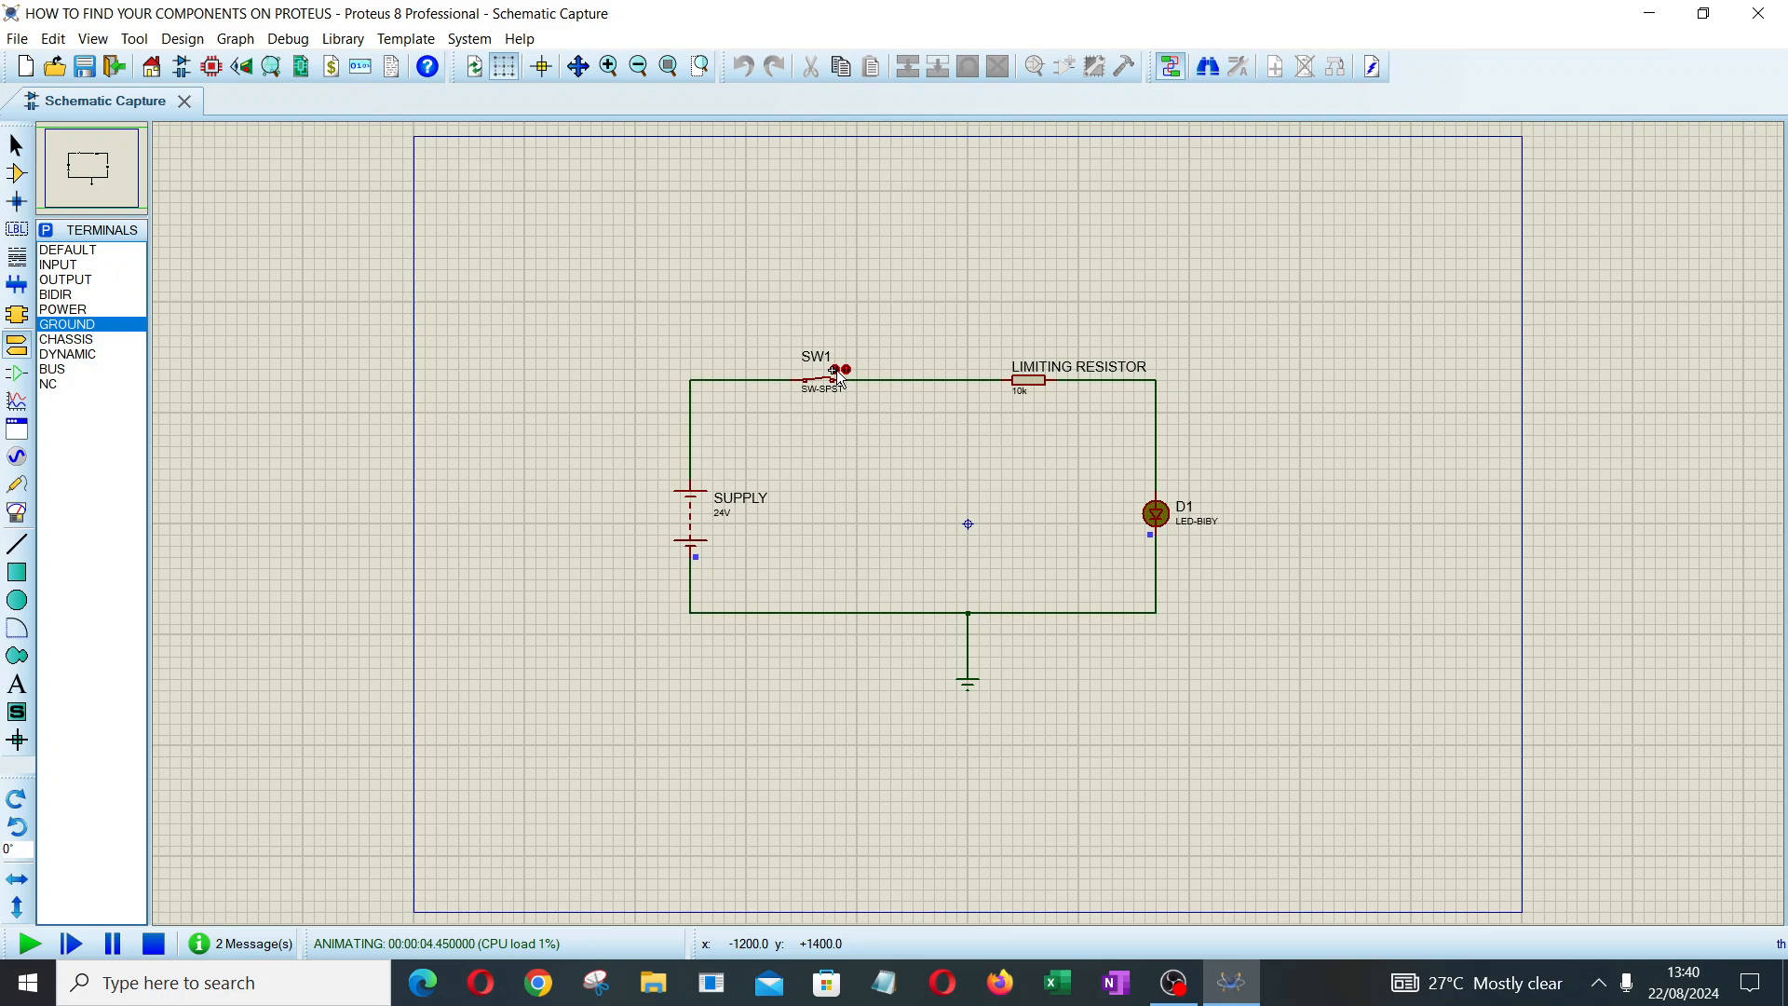
scroll(838, 374, up, 2)
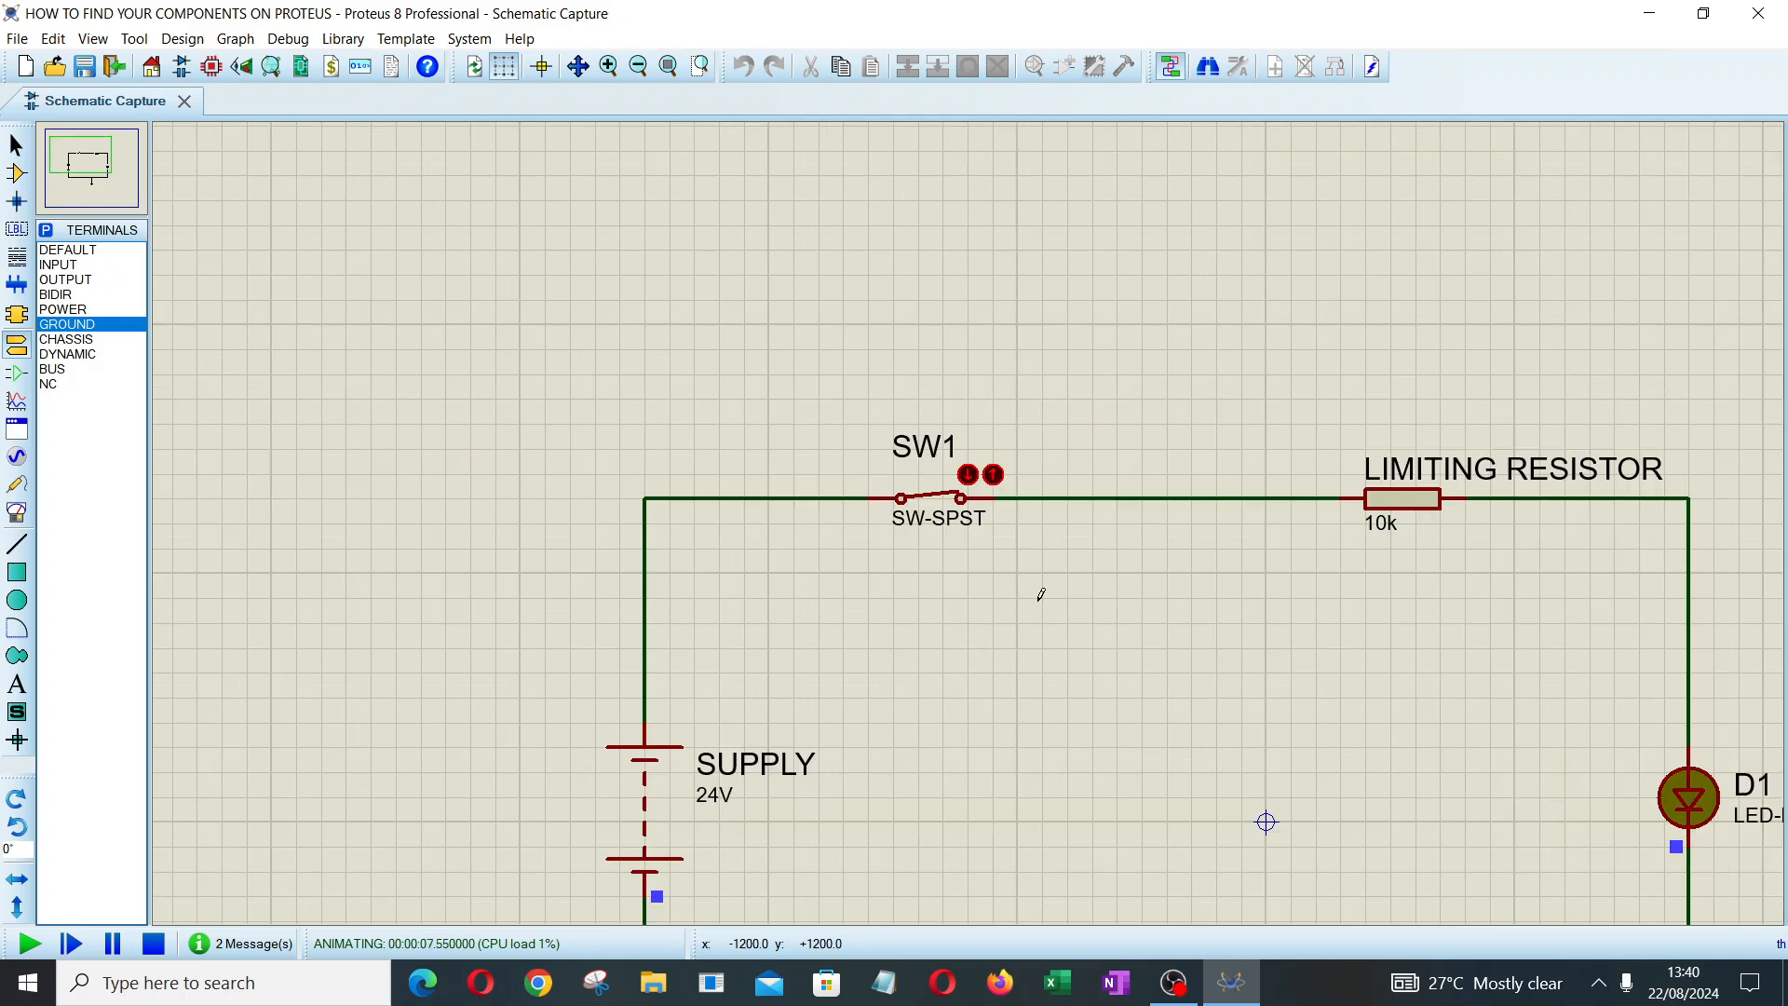
drag(1042, 594, 854, 463)
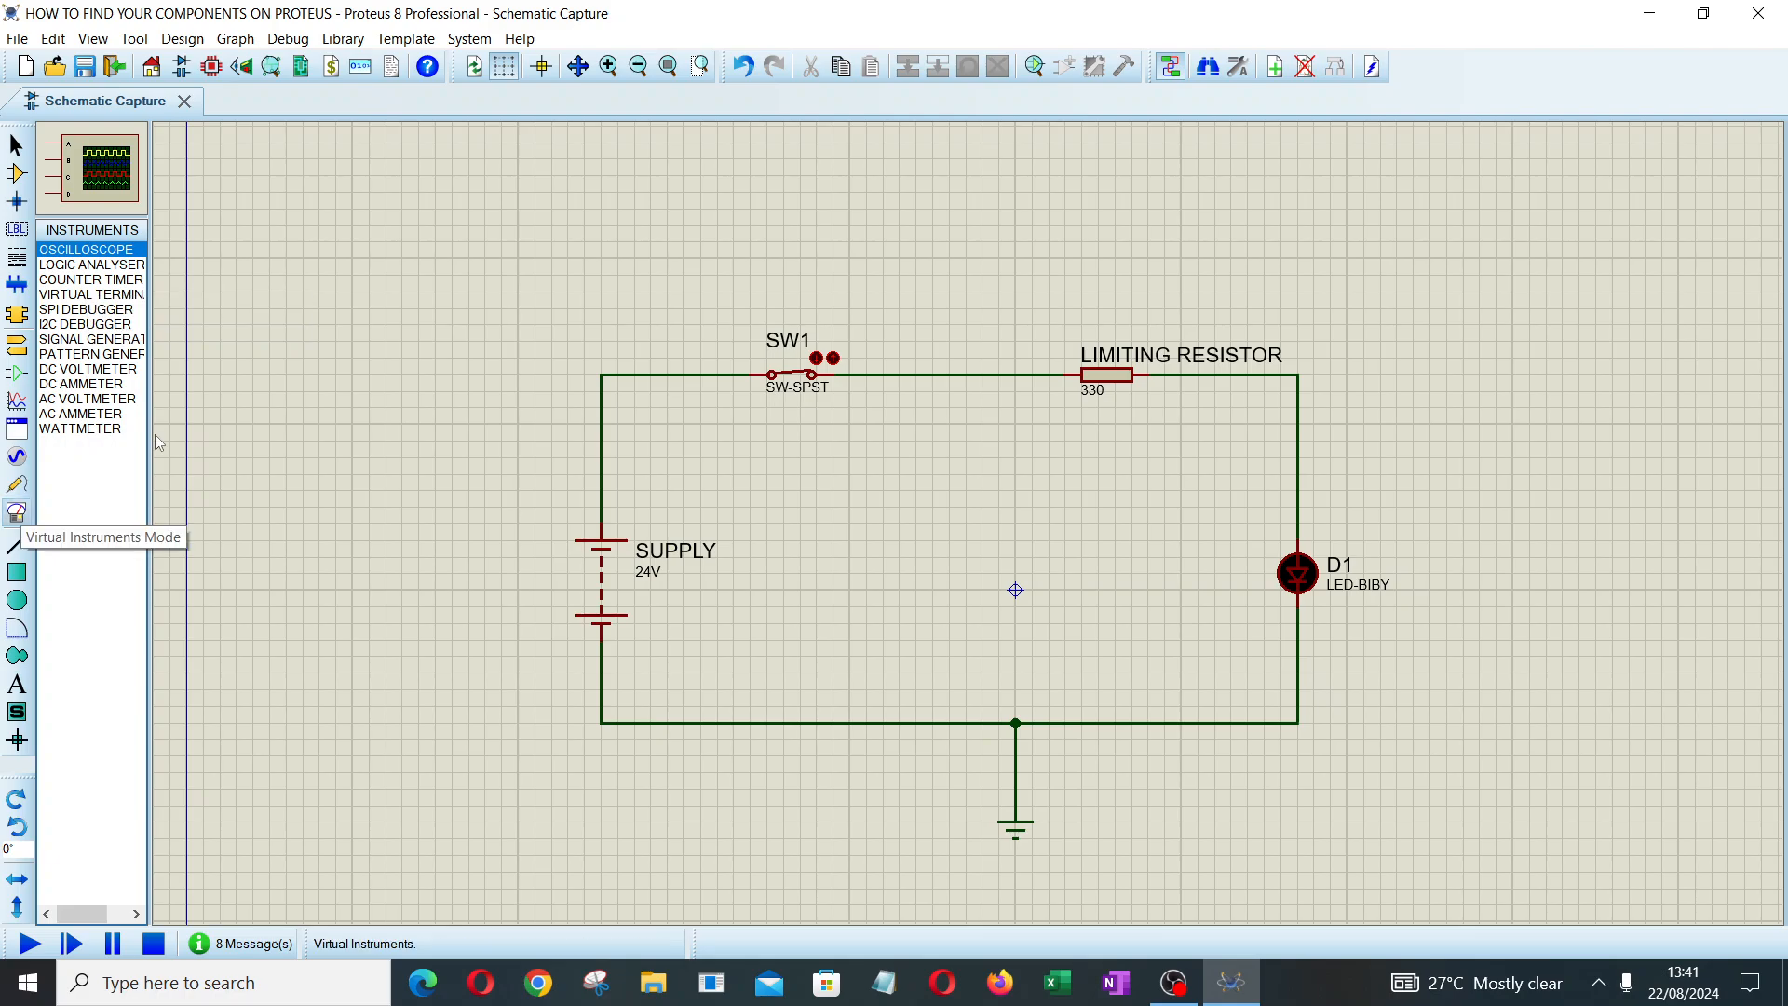
Connect DC voltmeters across the limiting resistor and the LED, and run the simulation to read both voltages before stopping it
click(66, 371)
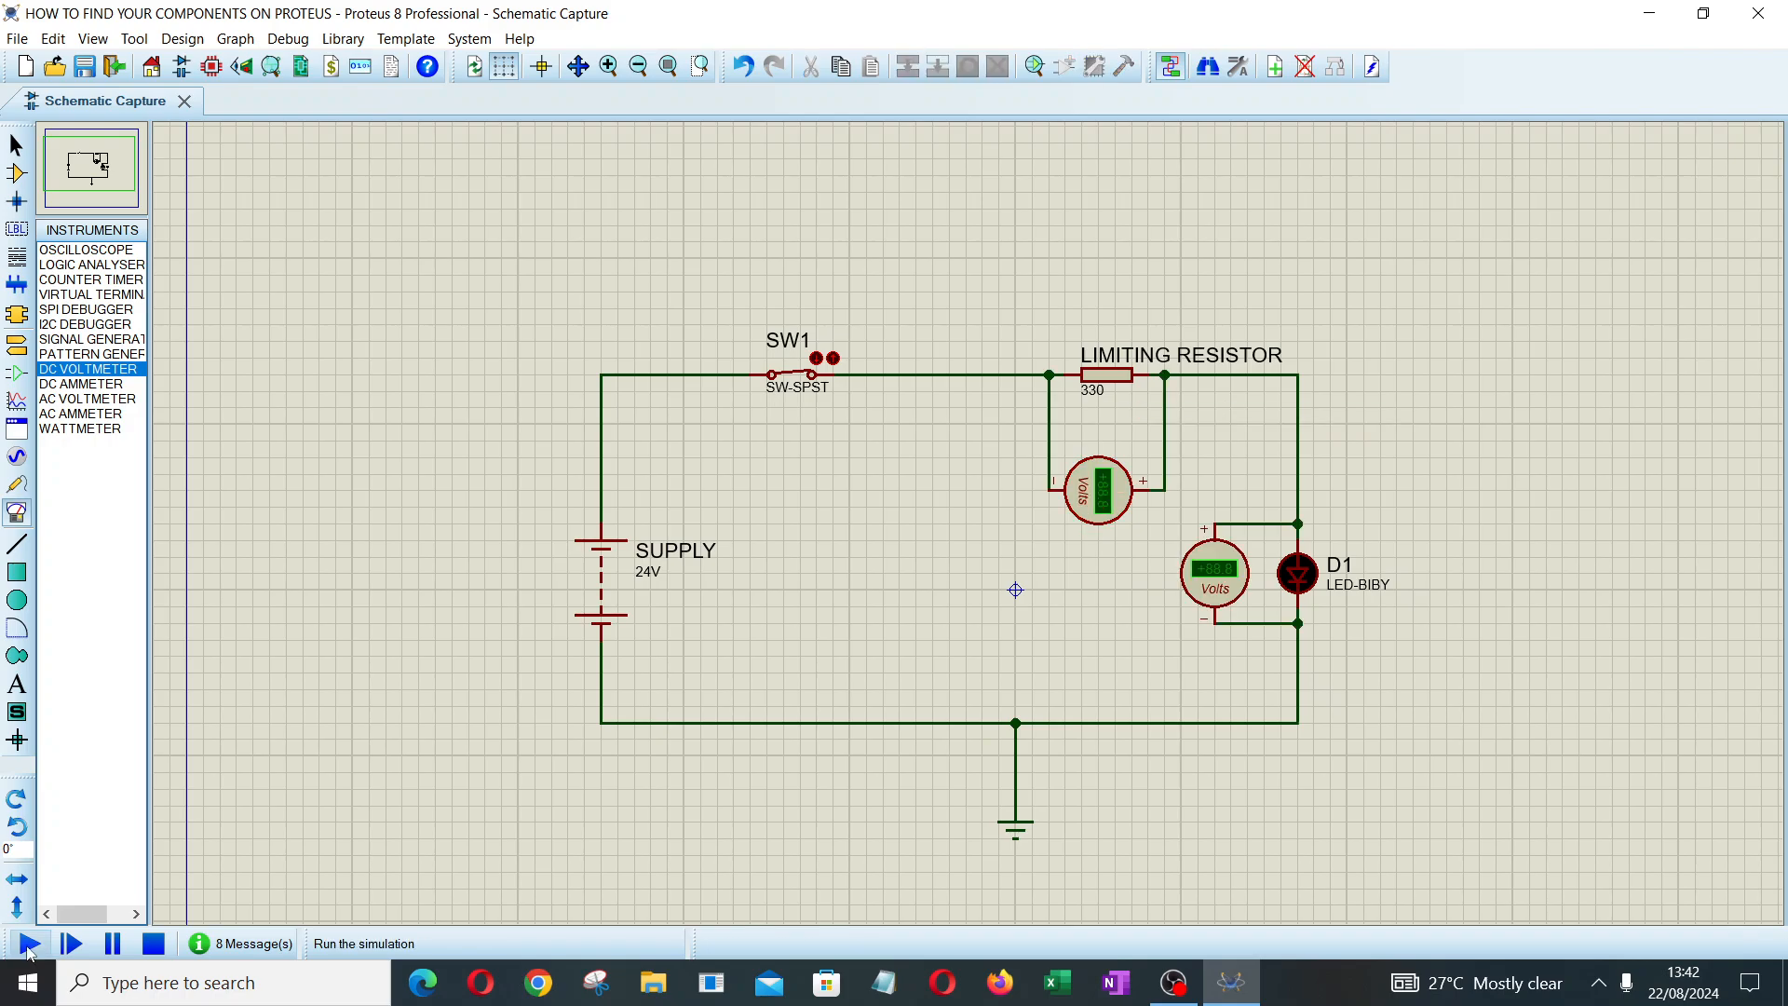
click(29, 944)
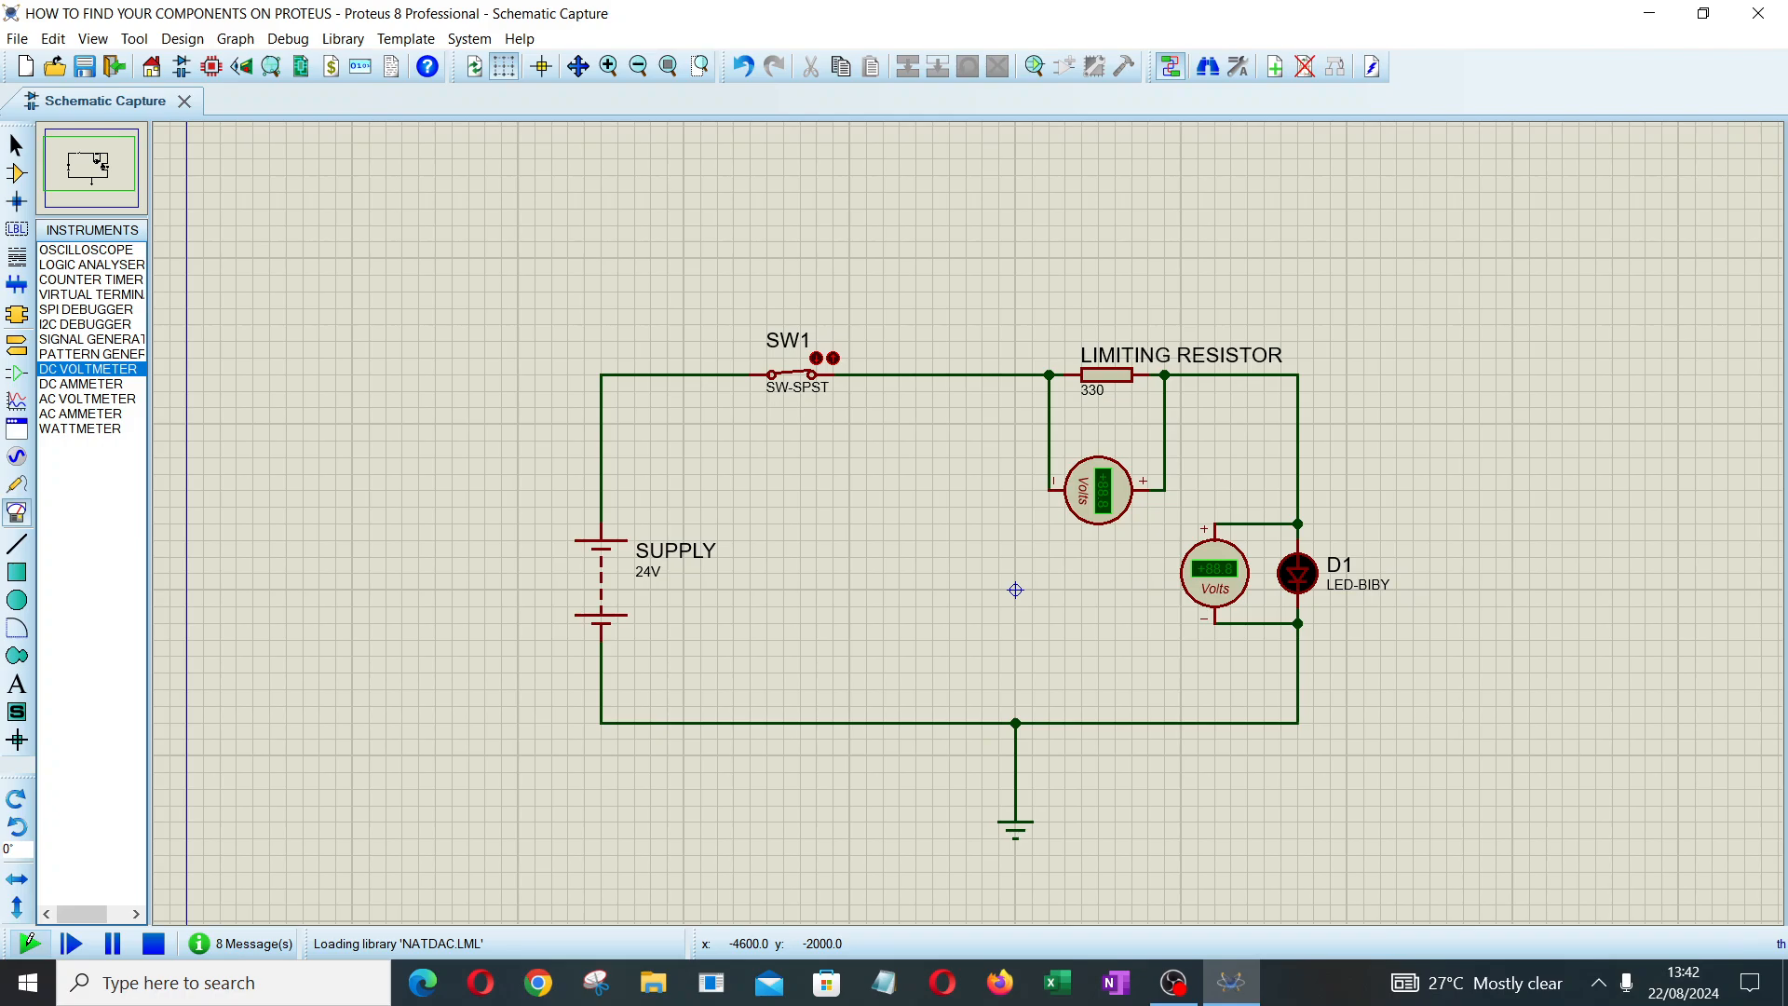
scroll(1117, 576, up, 1)
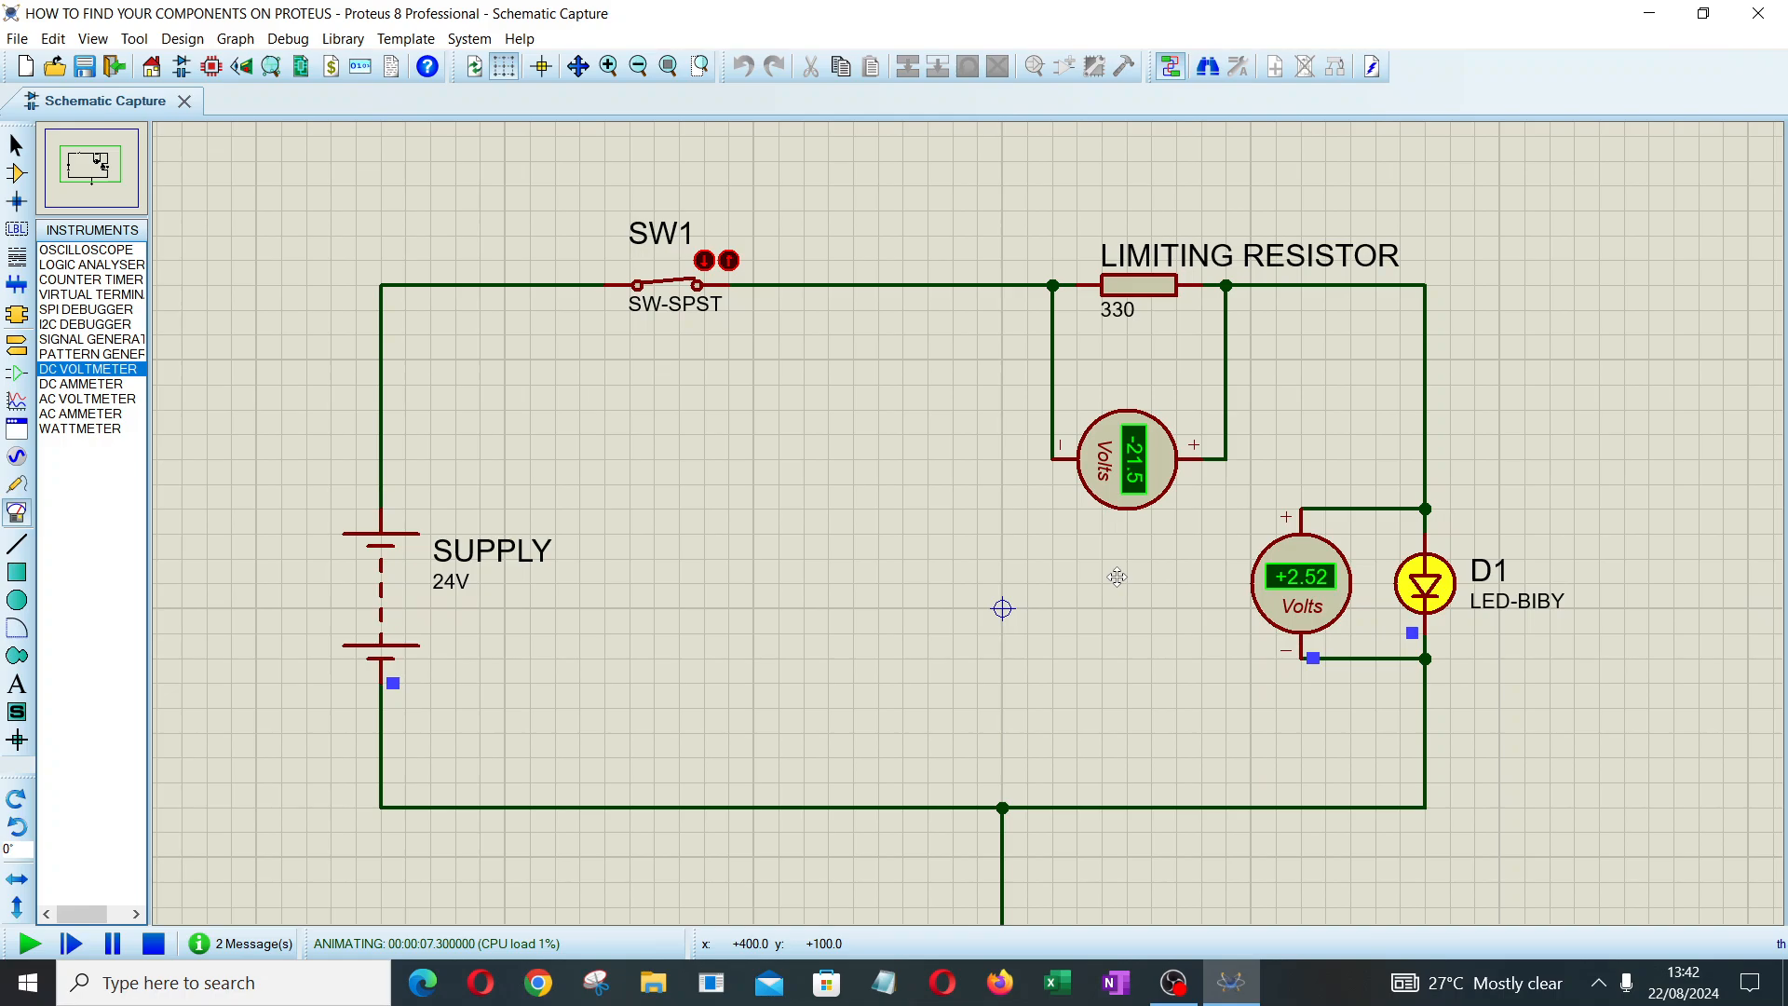
key(shift+Pause)
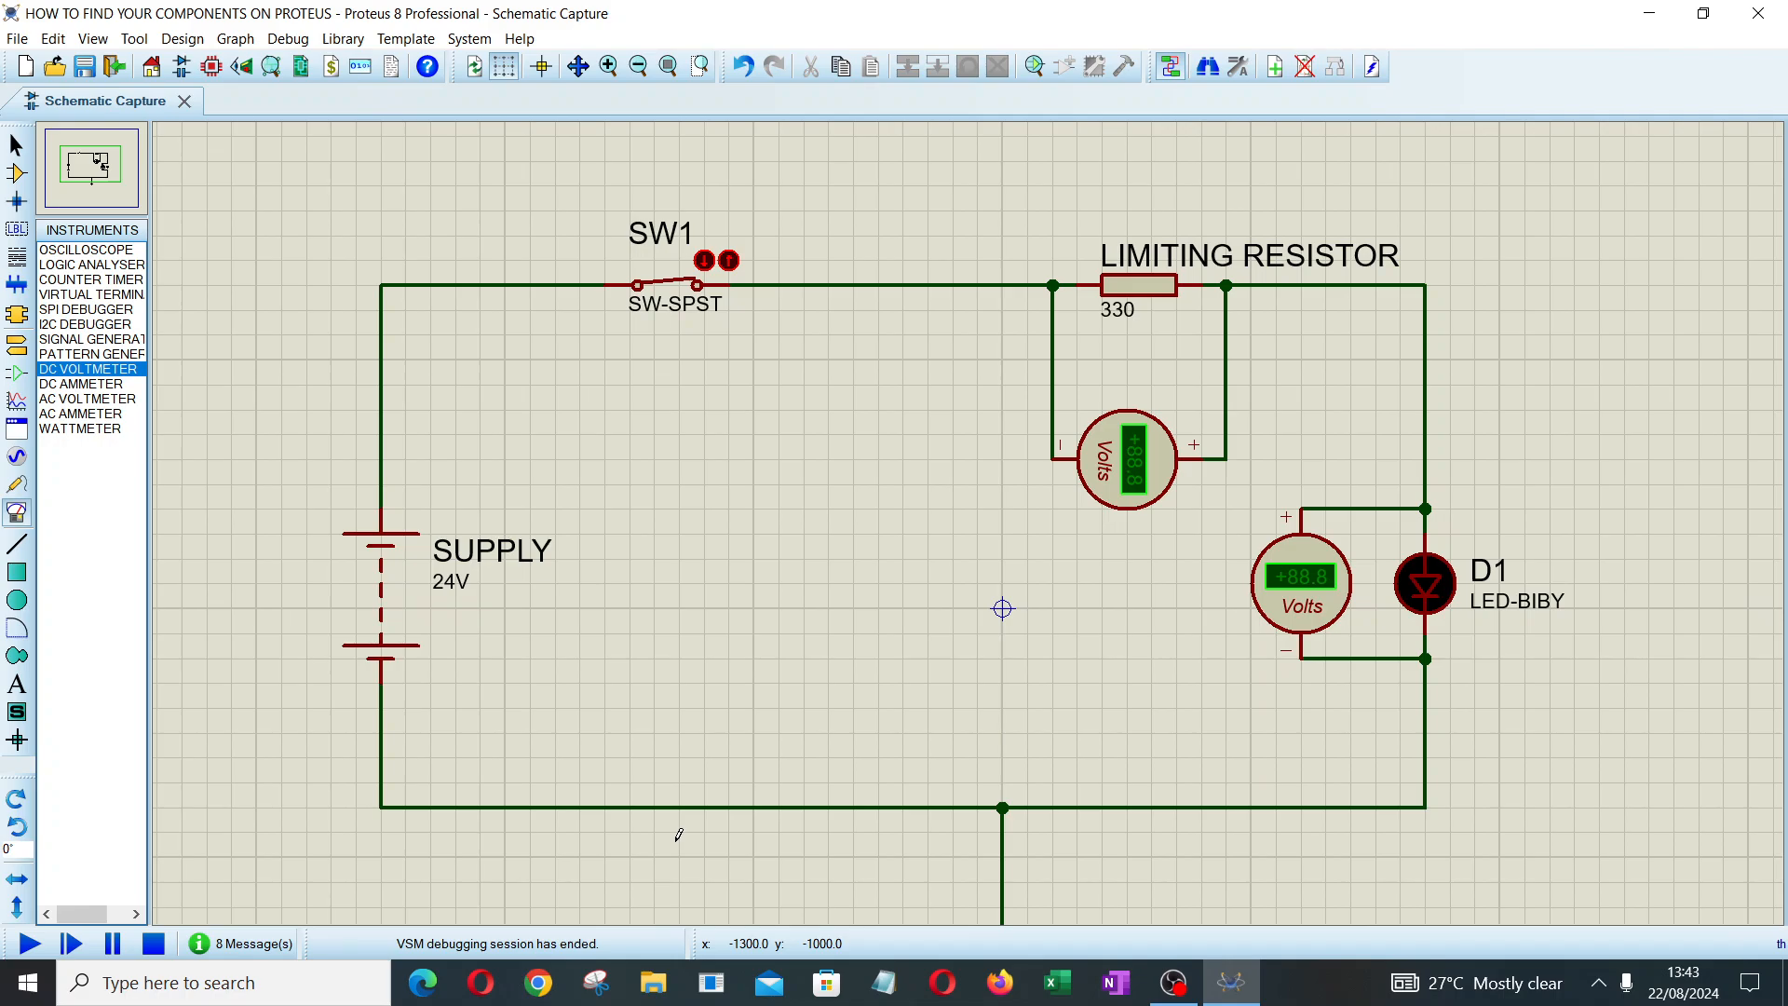